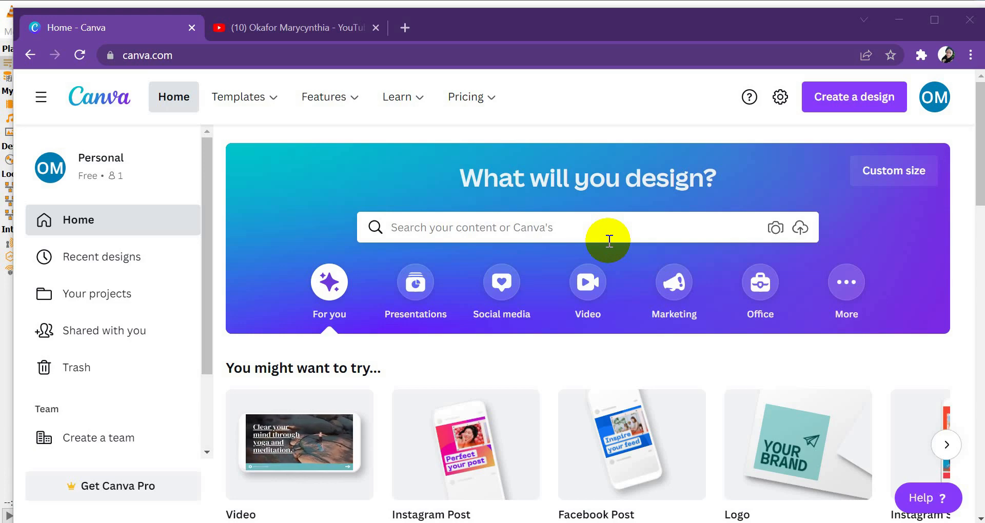
pyautogui.moveTo(982, 170); pyautogui.dragTo(932, 6)
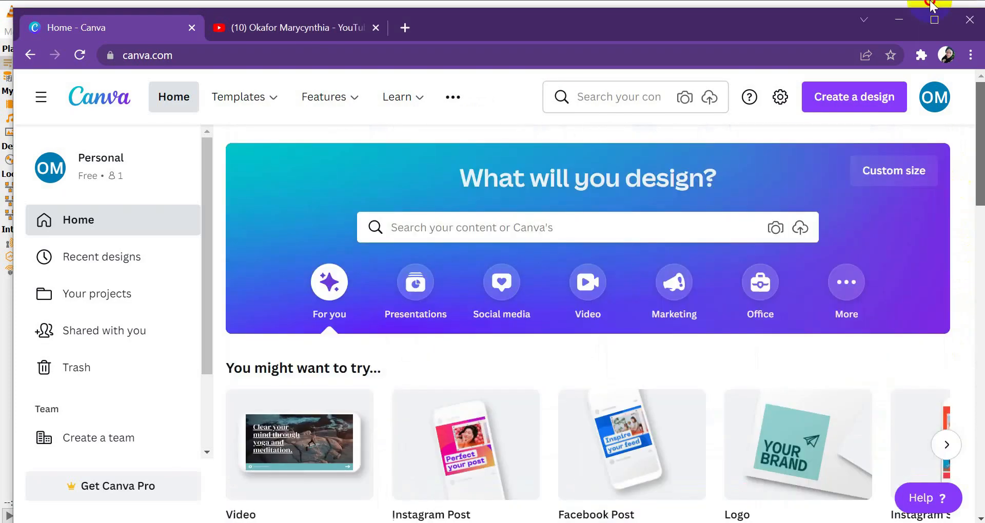
pyautogui.moveTo(444, 102)
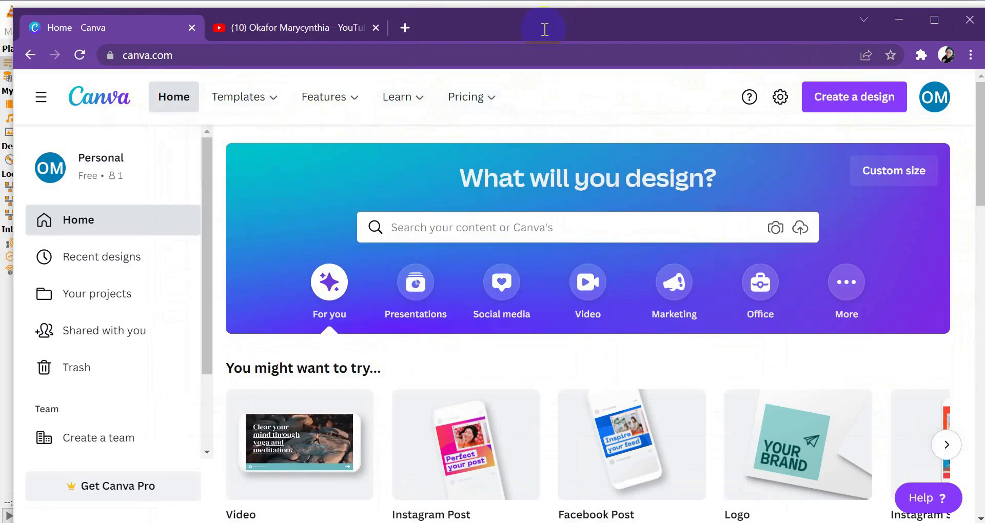
# Switch to the open YouTube channel page and look through its uploaded videos
pyautogui.click(269, 36)
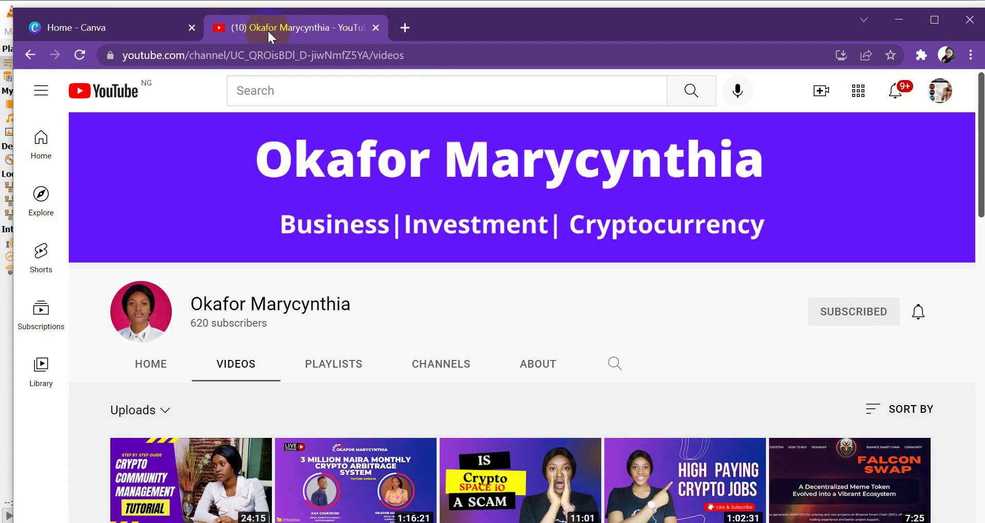
pyautogui.click(80, 55)
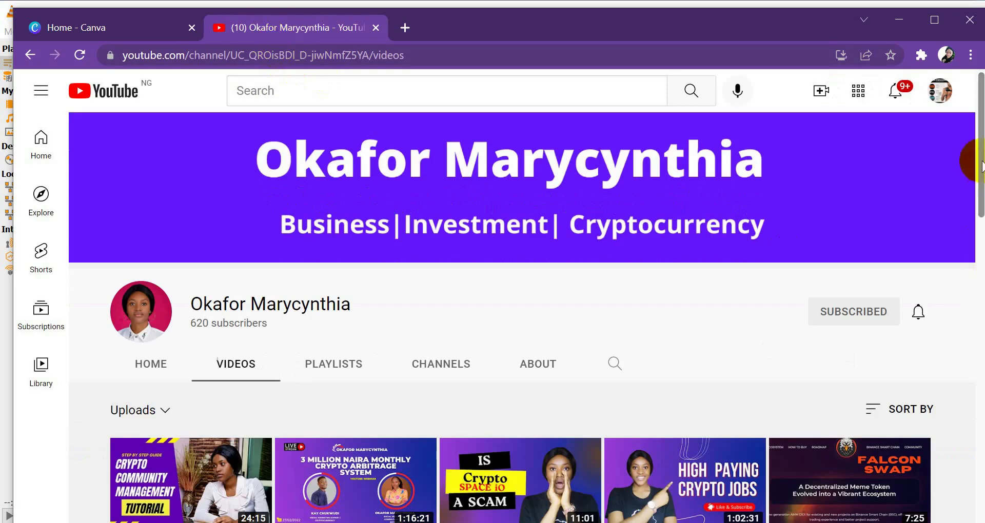
pyautogui.moveTo(979, 163); pyautogui.dragTo(954, 263)
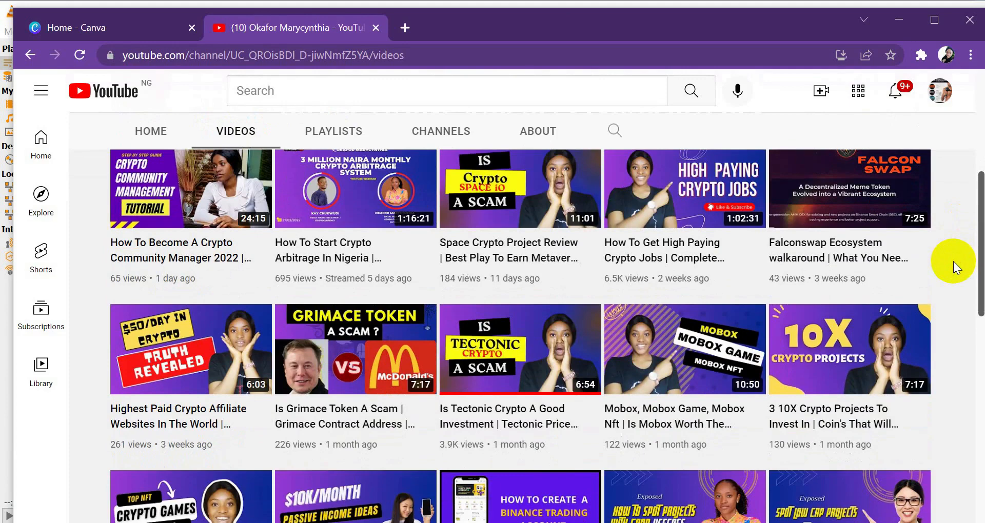
pyautogui.moveTo(979, 260); pyautogui.dragTo(977, 144)
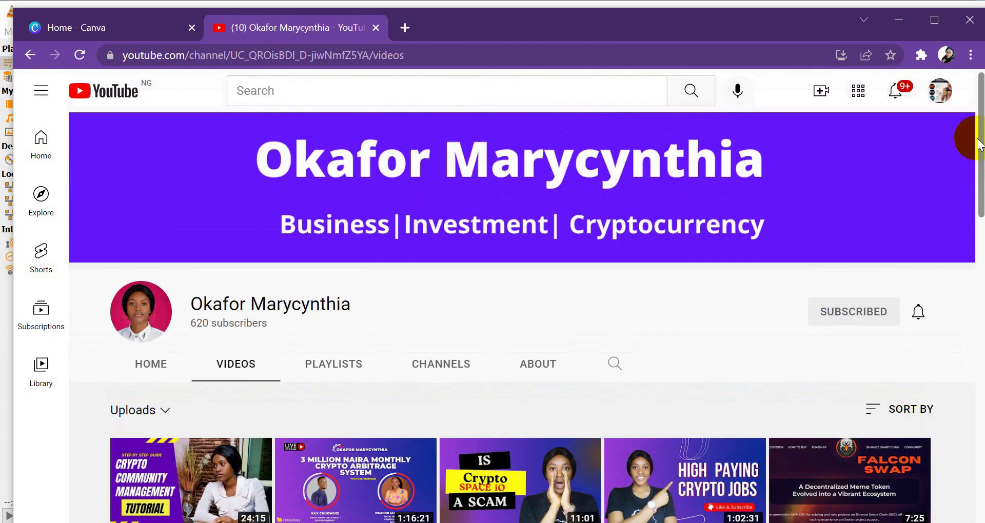
pyautogui.moveTo(980, 134); pyautogui.dragTo(983, 180)
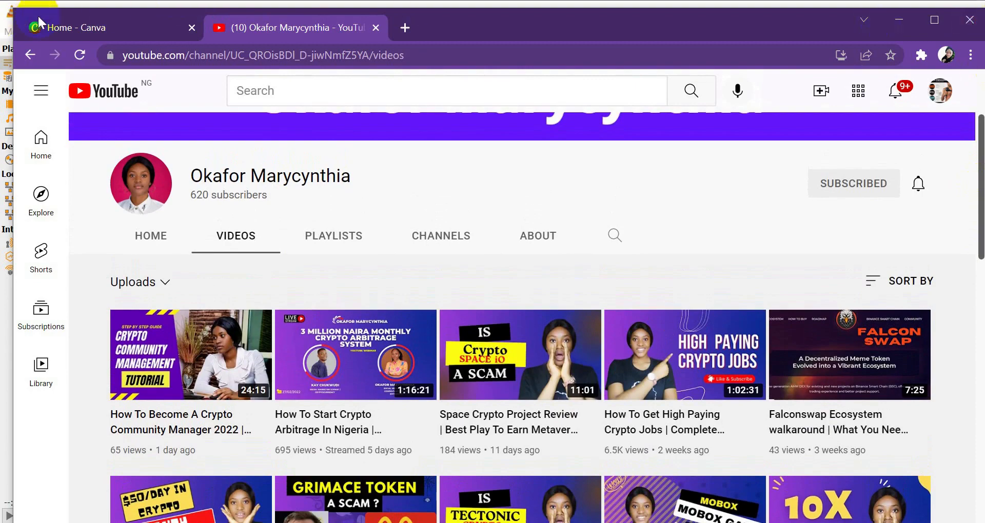
# Switch back to the Canva home page and create a new 1080 × 1080 px Instagram Post design
pyautogui.click(76, 23)
pyautogui.moveTo(981, 135)
pyautogui.mouseDown()
pyautogui.moveTo(970, 209)
pyautogui.moveTo(978, 131)
pyautogui.mouseUp()
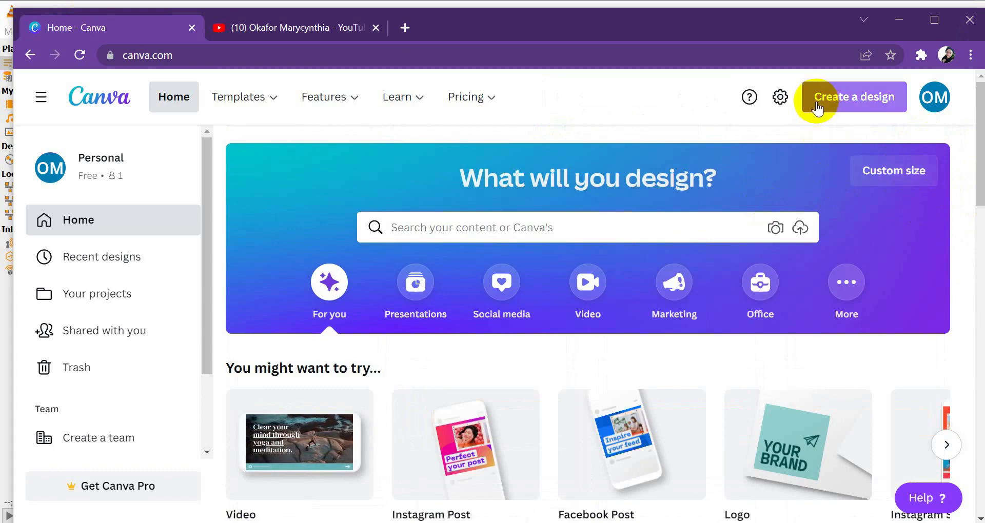
pyautogui.moveTo(979, 135); pyautogui.dragTo(969, 85)
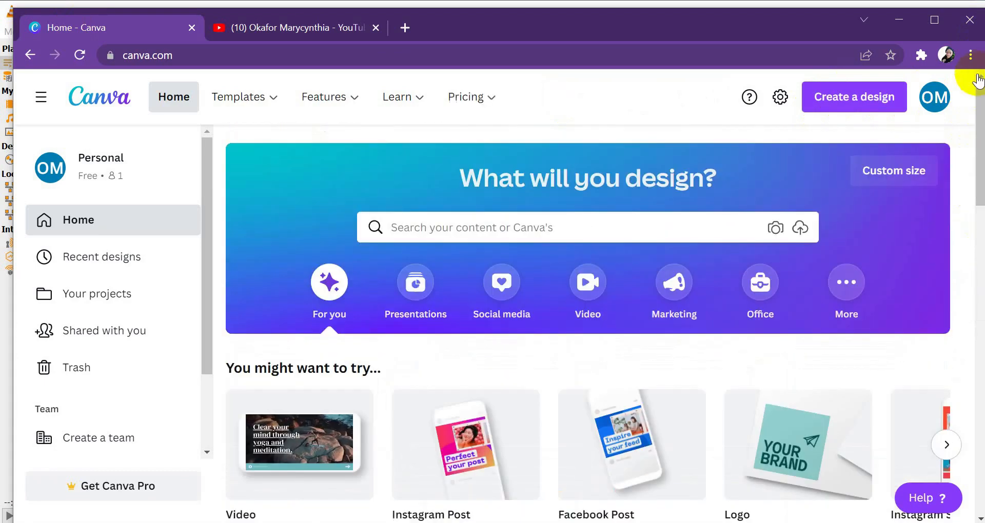
pyautogui.click(824, 97)
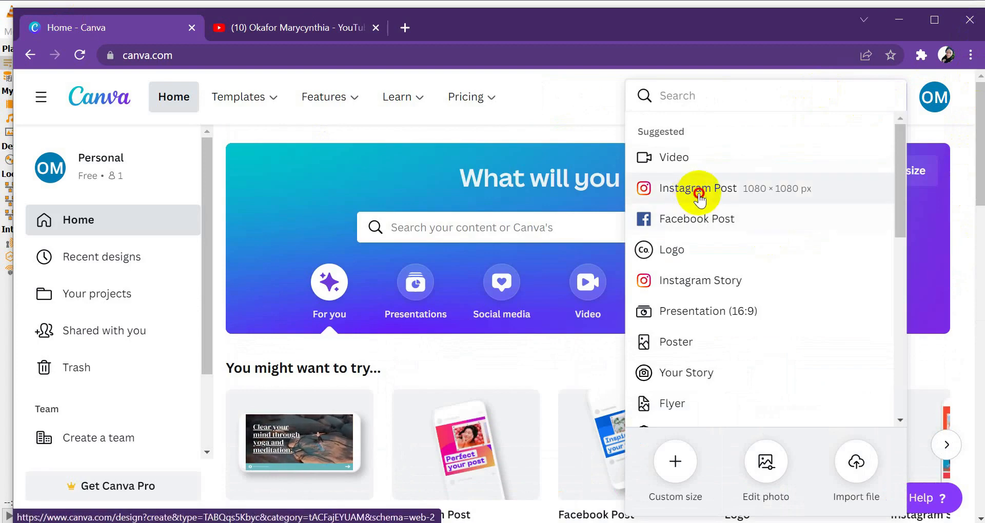
pyautogui.click(700, 194)
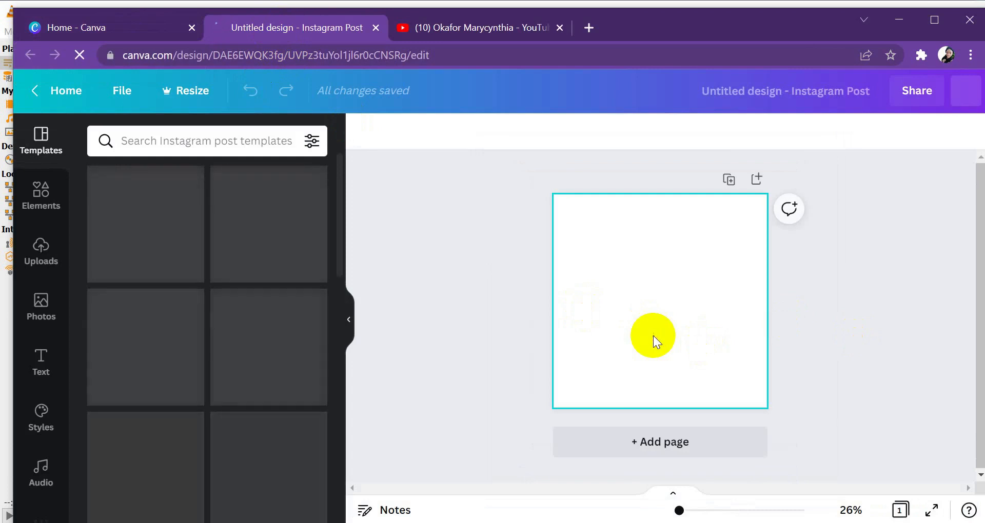
# Add a second blank page to the design and return to page 1
pyautogui.click(645, 441)
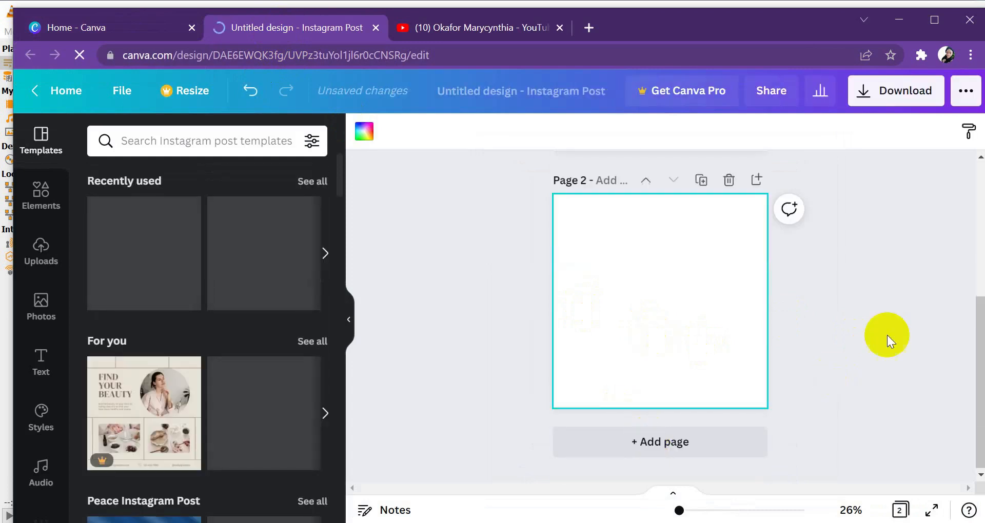
pyautogui.moveTo(968, 363); pyautogui.dragTo(968, 253)
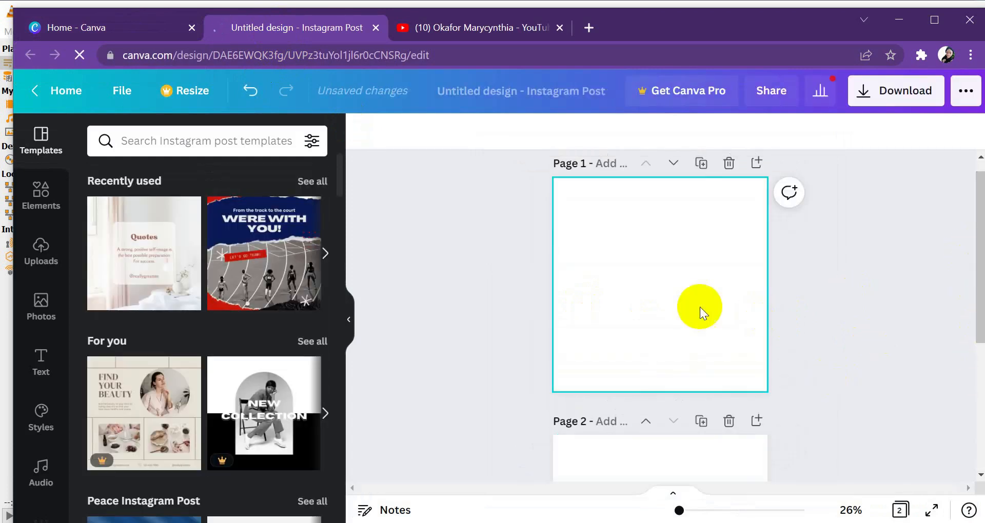
pyautogui.moveTo(974, 321); pyautogui.dragTo(974, 150)
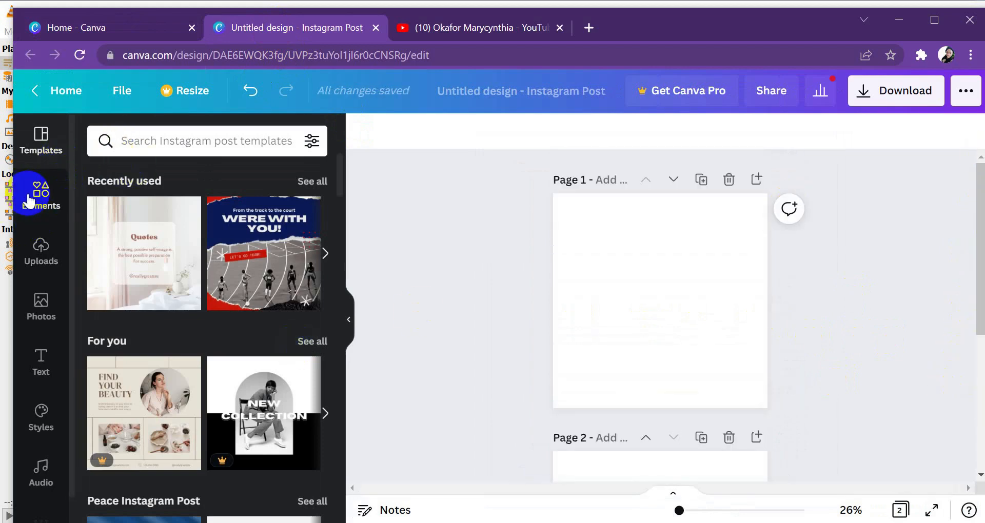
# Set the dark blurred gradient photo from the recently used photos as the background of page 1
pyautogui.click(32, 318)
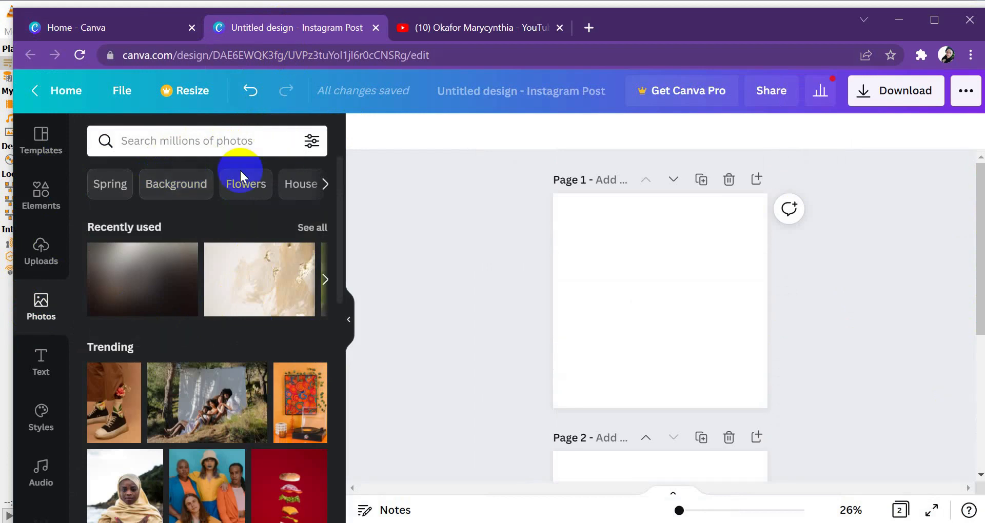
pyautogui.click(206, 140)
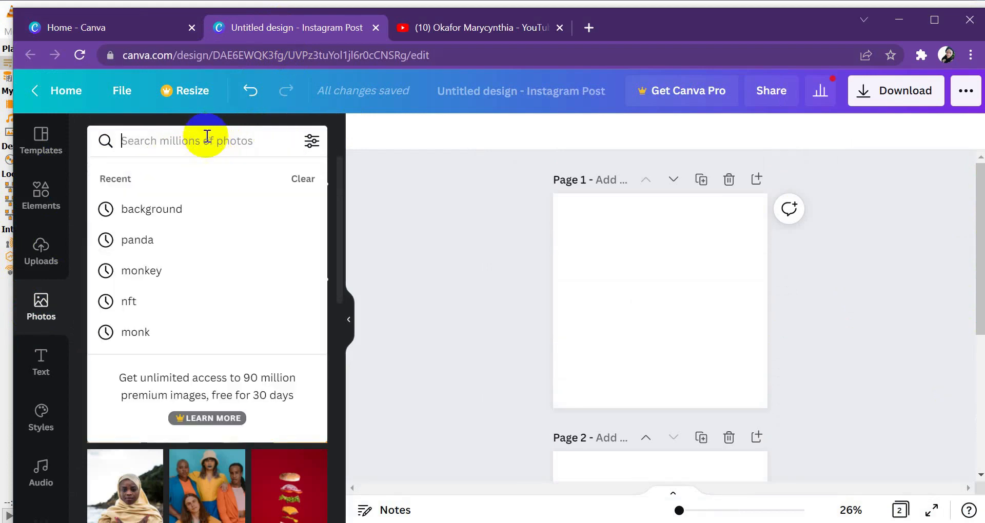
pyautogui.click(380, 169)
pyautogui.moveTo(135, 300); pyautogui.dragTo(160, 308)
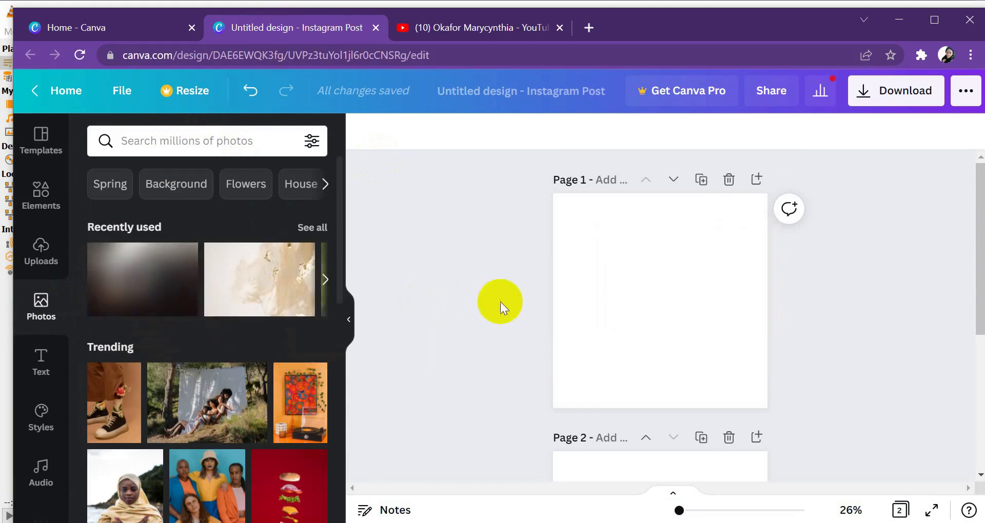
pyautogui.click(638, 299)
pyautogui.moveTo(156, 299); pyautogui.dragTo(654, 205)
pyautogui.click(630, 468)
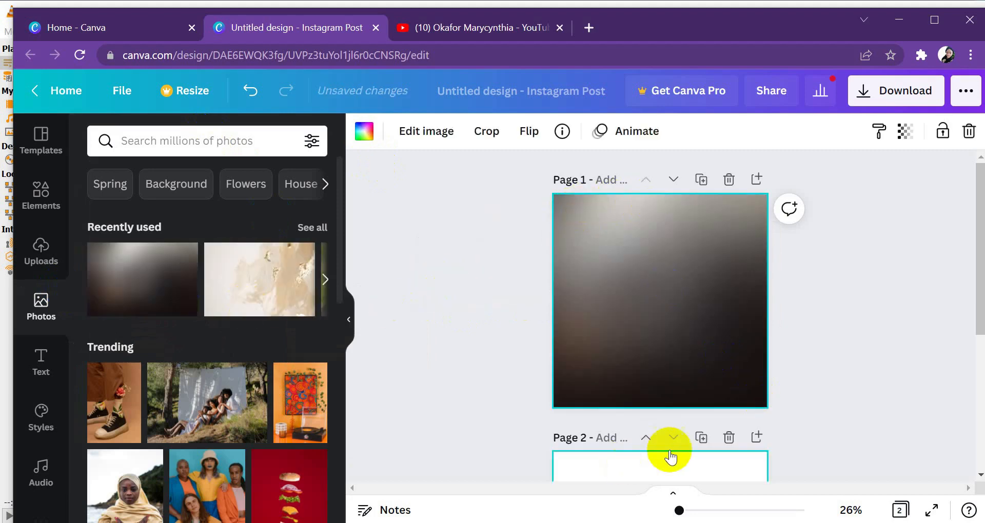
# Set the beige textured paint photo as page 2's background, removing any other photo placed there
pyautogui.moveTo(979, 252); pyautogui.dragTo(982, 308)
pyautogui.click(571, 460)
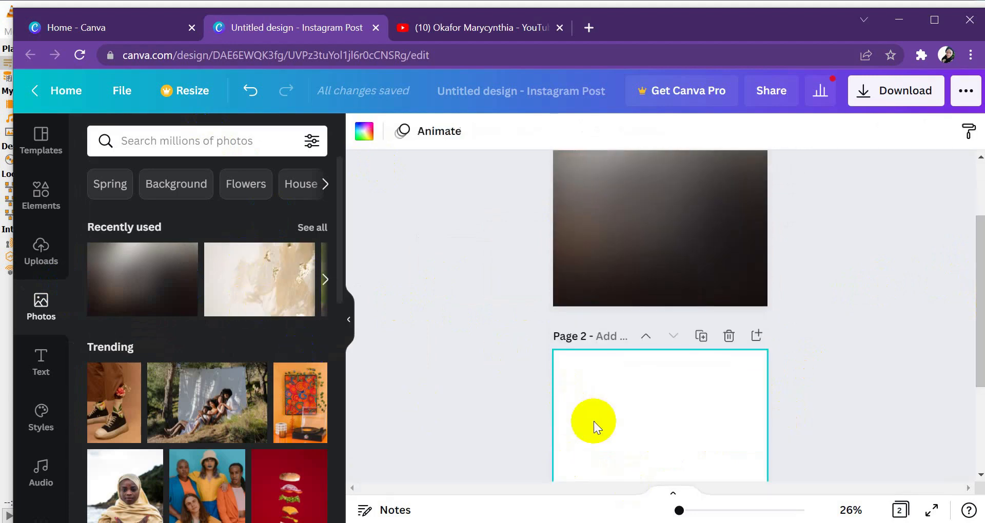
pyautogui.moveTo(264, 271); pyautogui.dragTo(704, 374)
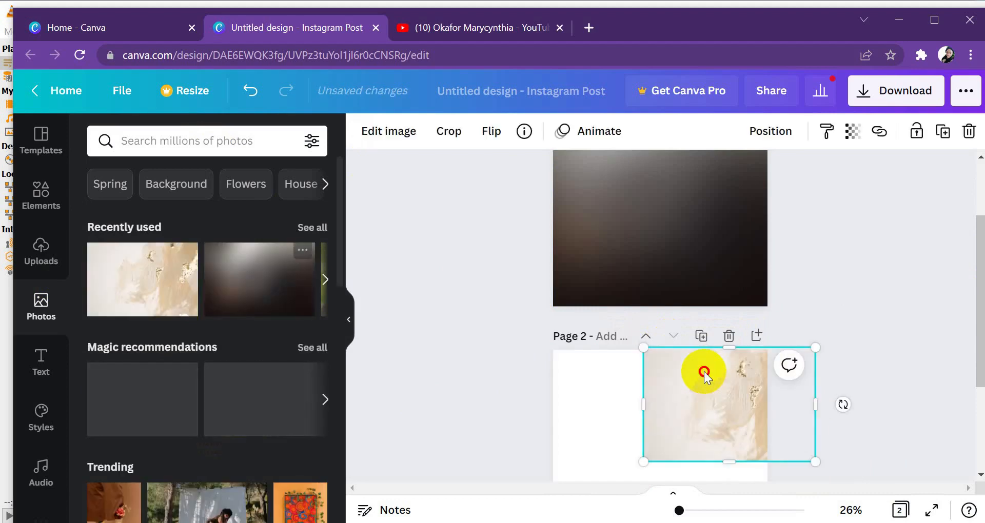
pyautogui.press('Delete')
pyautogui.click(686, 424)
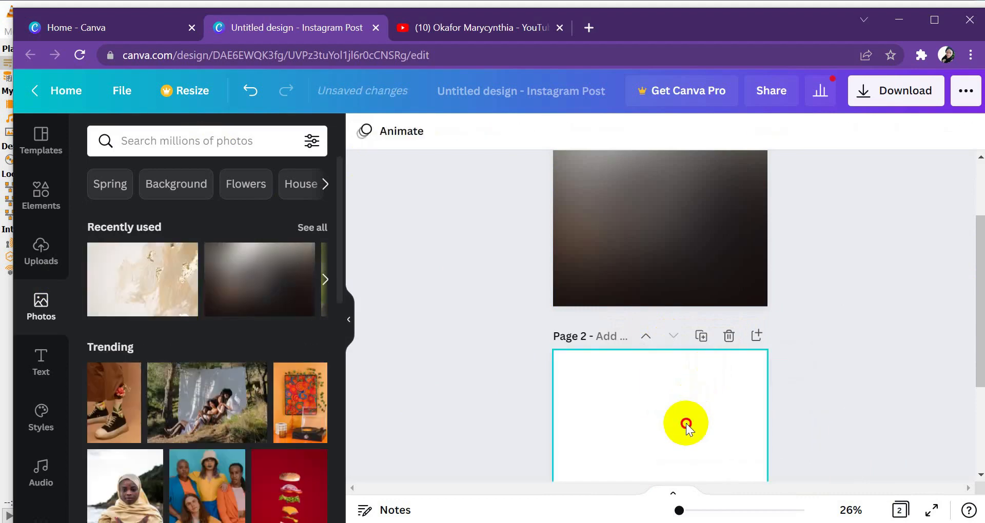
pyautogui.moveTo(269, 275); pyautogui.dragTo(595, 391)
pyautogui.moveTo(260, 290); pyautogui.dragTo(725, 359)
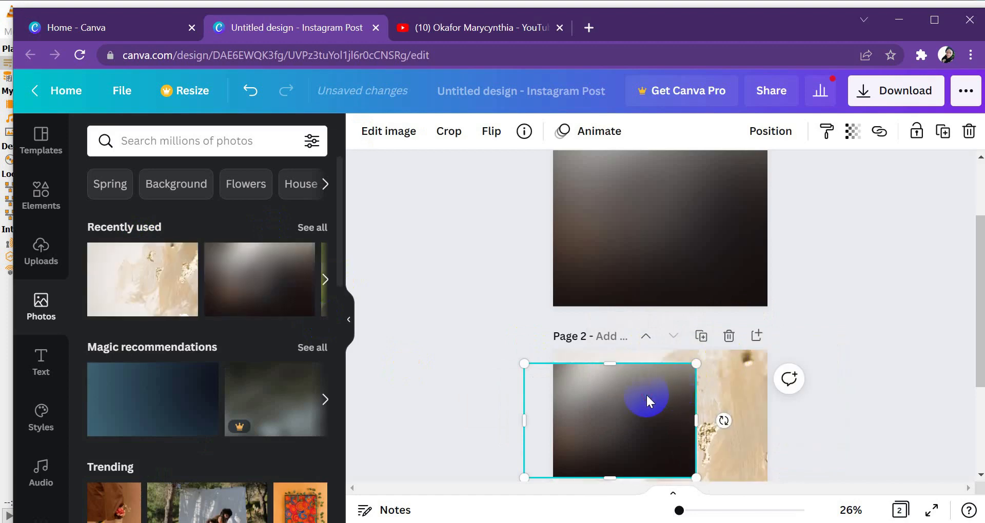
pyautogui.press('Delete')
# Return to page 1 and search the elements library for "panda"
pyautogui.moveTo(980, 226); pyautogui.dragTo(979, 102)
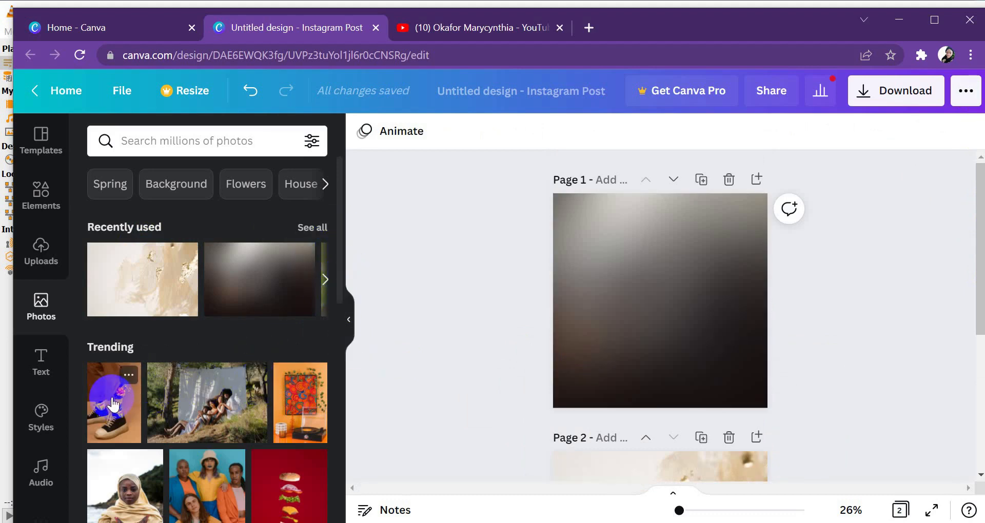
pyautogui.click(35, 202)
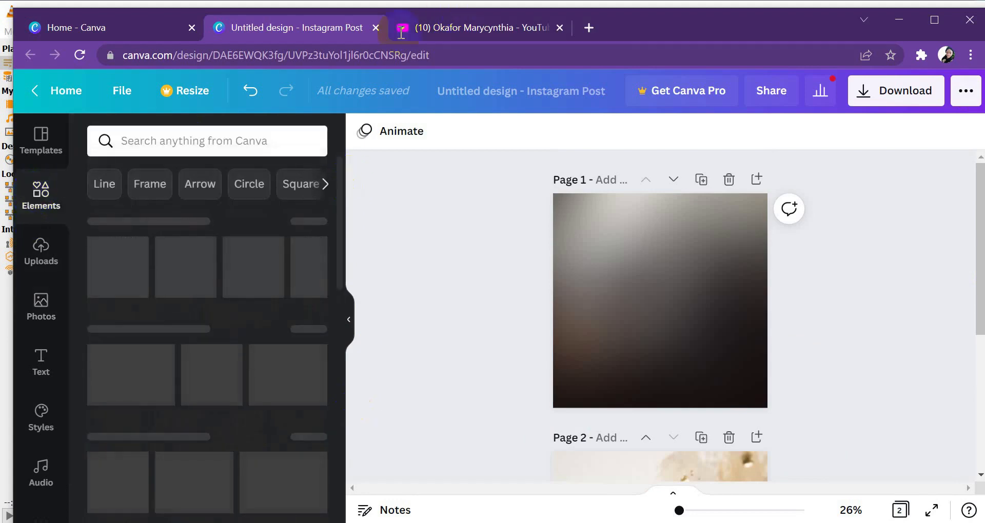
pyautogui.click(257, 148)
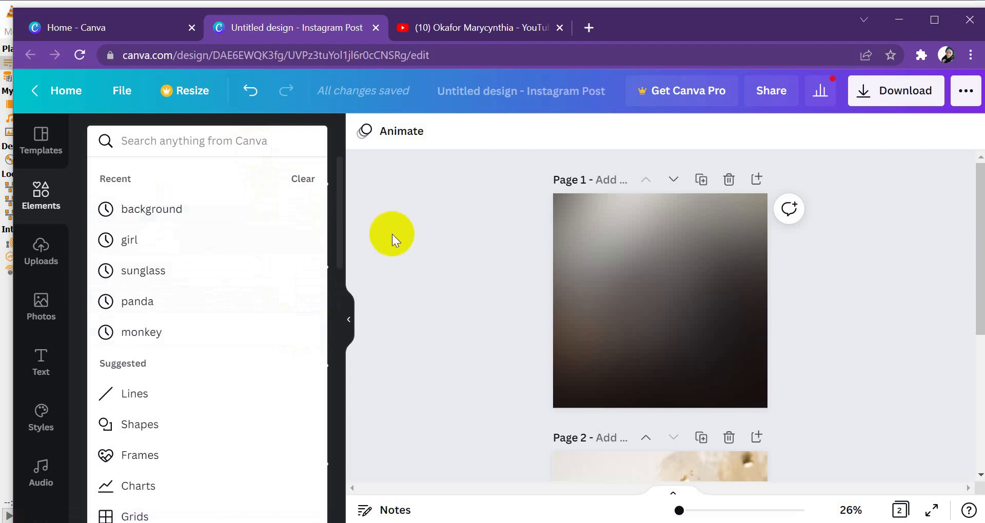
pyautogui.click(44, 204)
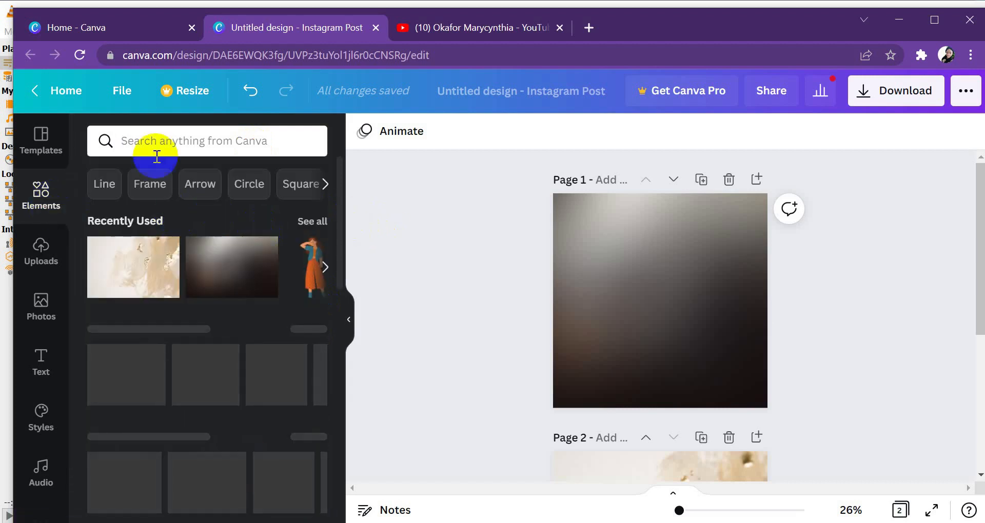
pyautogui.click(150, 142)
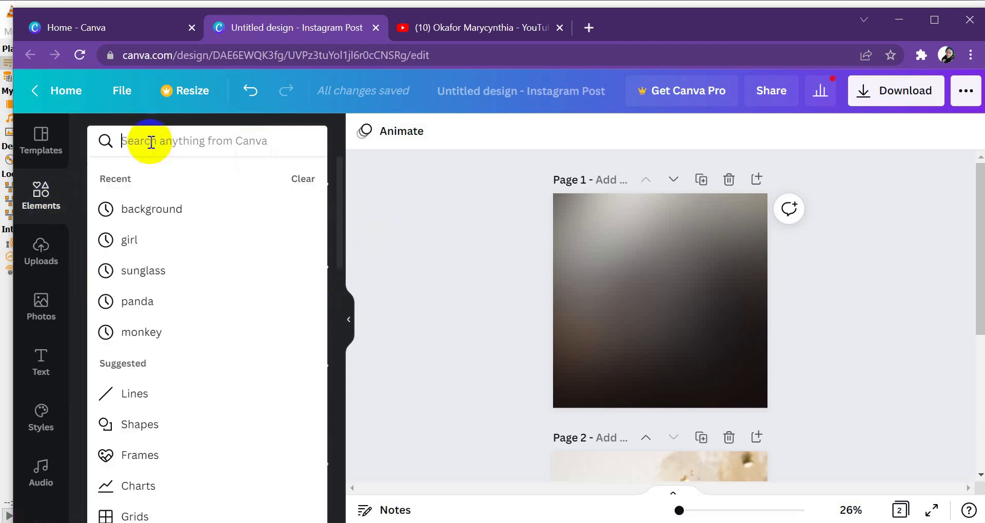
pyautogui.click(172, 303)
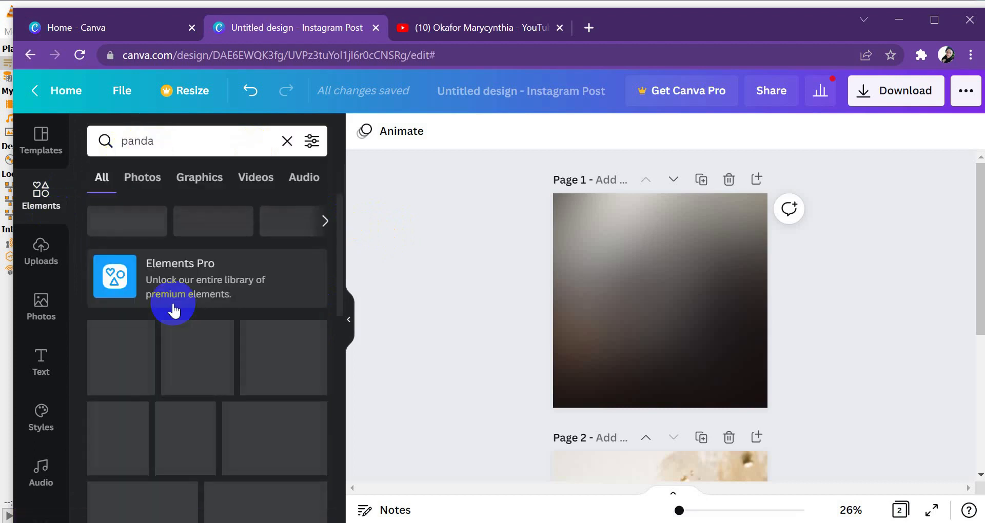
pyautogui.click(174, 142)
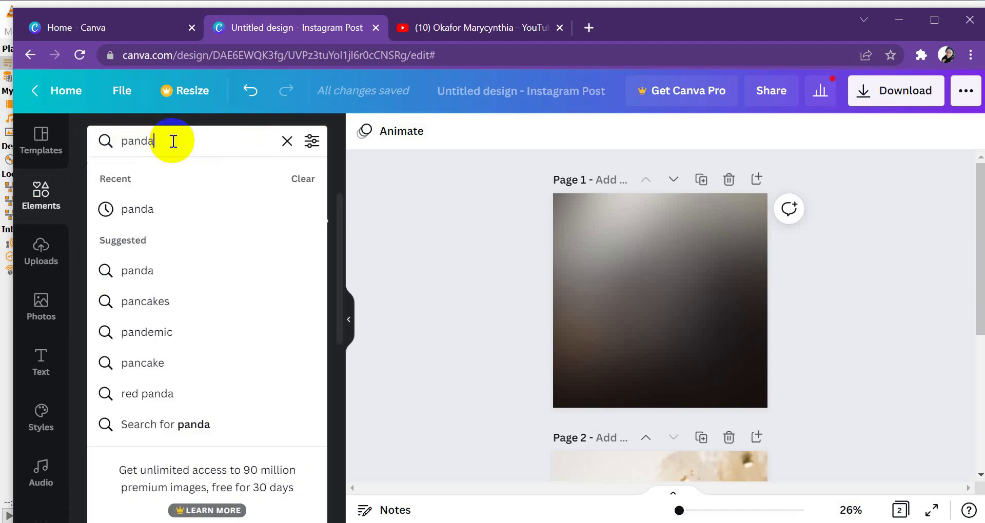
pyautogui.click(237, 177)
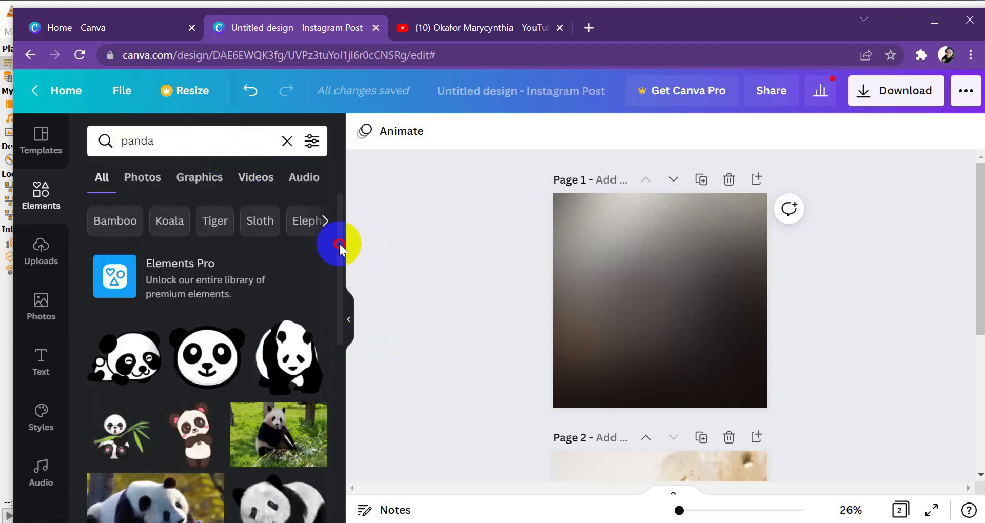
# Find the smiling standing panda graphic holding a golden object among the results and add it to page 1
pyautogui.scroll(-10, 328, 308)
pyautogui.scroll(1, 319, 407)
pyautogui.scroll(-2, 312, 439)
pyautogui.scroll(3, 318, 386)
pyautogui.scroll(8, 324, 349)
pyautogui.scroll(-10, 321, 436)
pyautogui.scroll(6, 320, 410)
pyautogui.scroll(2, 321, 328)
pyautogui.scroll(-6, 304, 433)
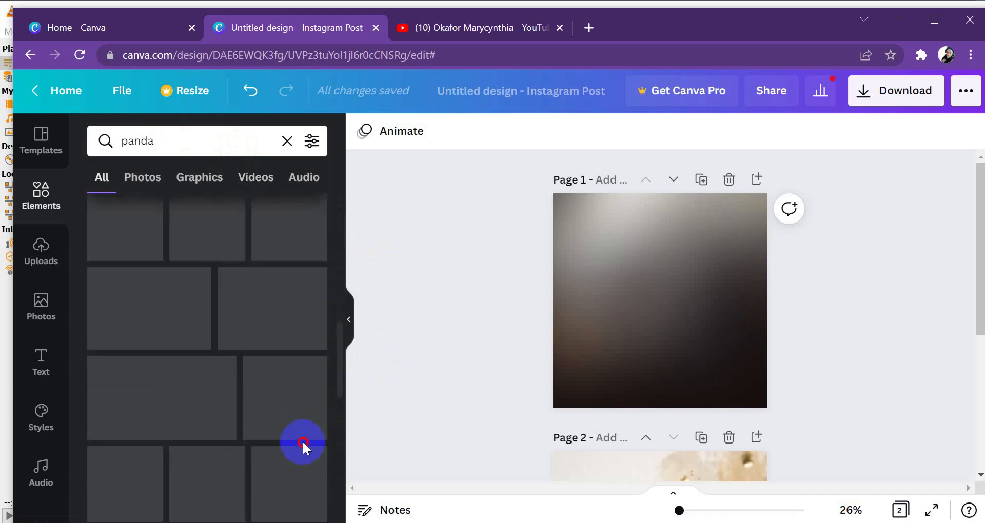
pyautogui.scroll(7, 339, 275)
pyautogui.scroll(-5, 340, 308)
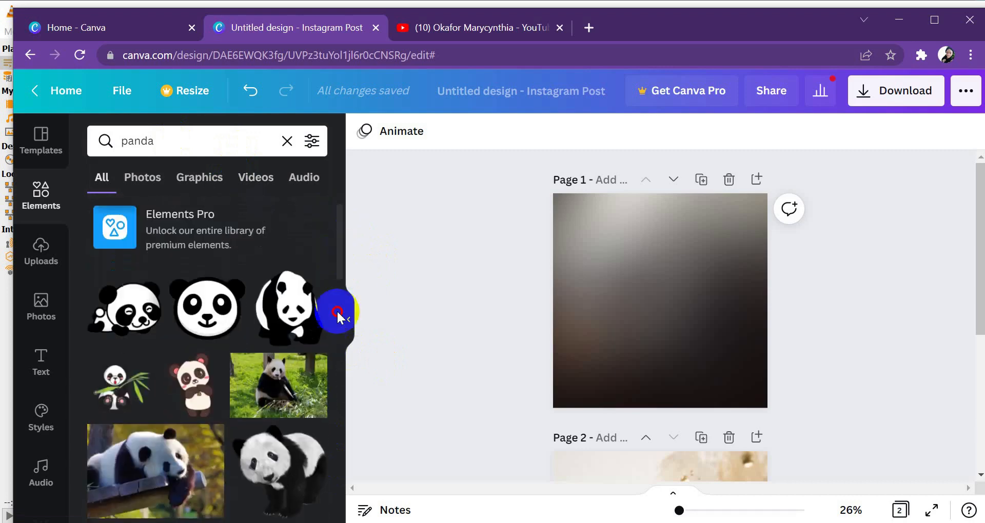
pyautogui.moveTo(338, 331); pyautogui.dragTo(320, 403)
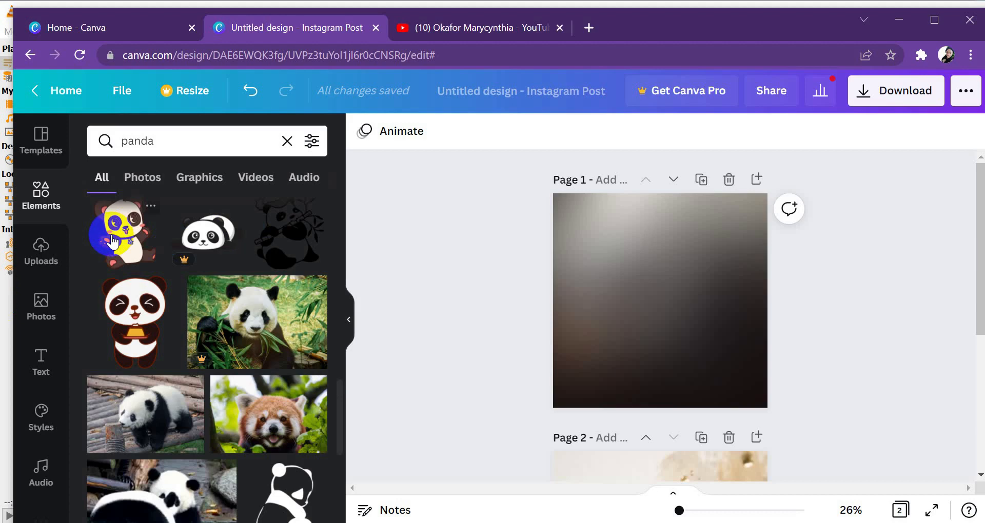
pyautogui.click(129, 338)
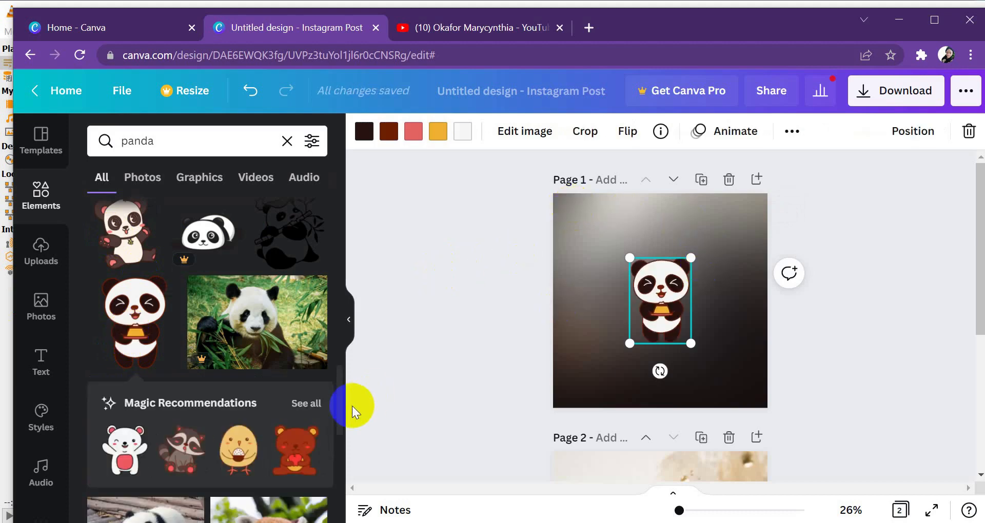
pyautogui.moveTo(334, 409); pyautogui.dragTo(334, 227)
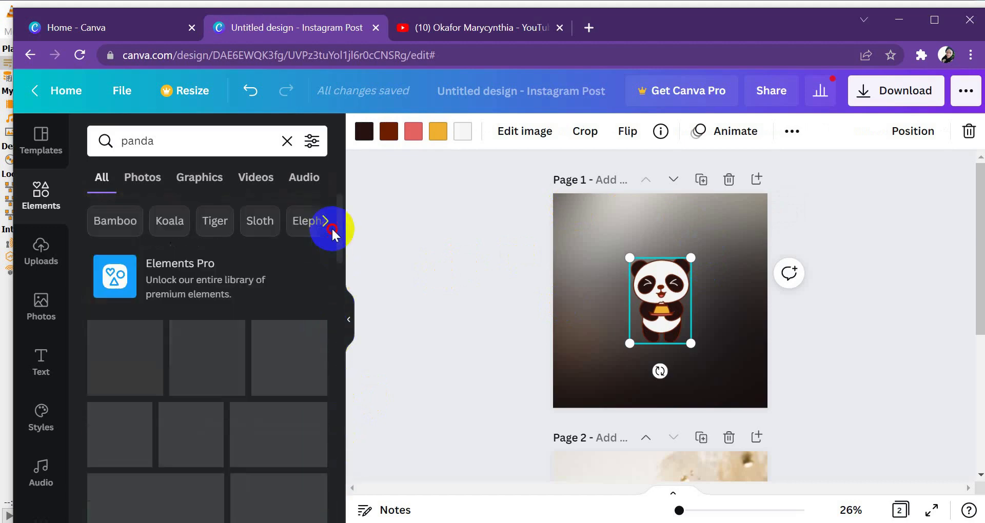
# Enlarge the panda graphic on page 1 to most of the page's height and reposition it near the centre
pyautogui.click(608, 242)
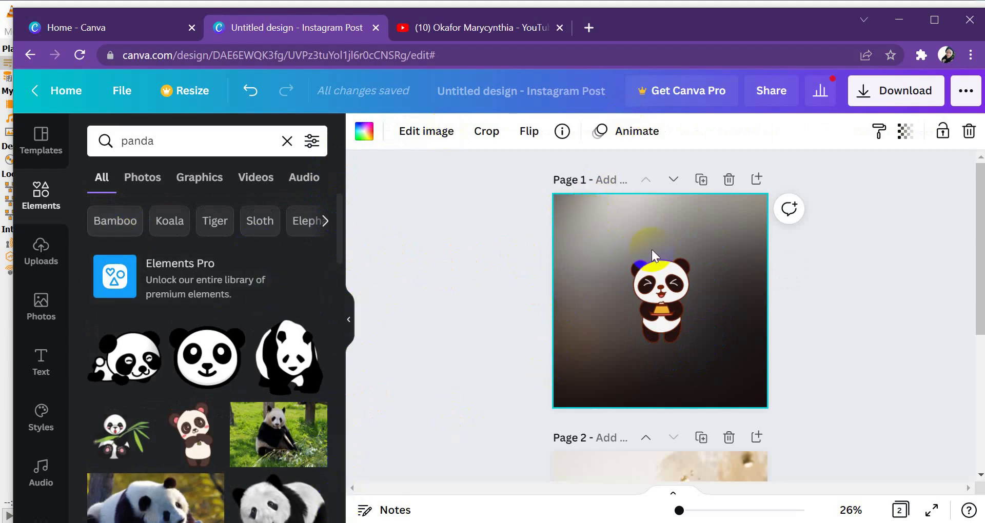
pyautogui.click(653, 269)
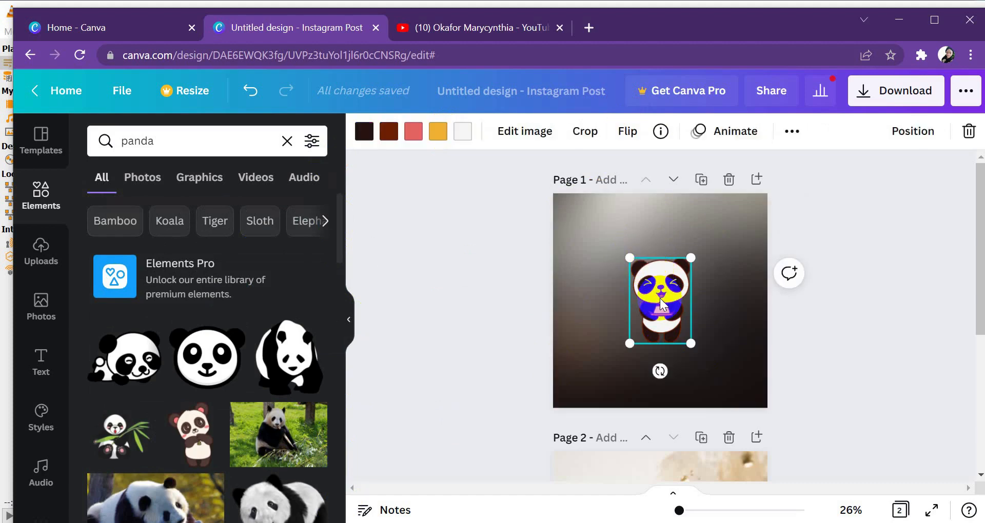
pyautogui.moveTo(689, 345); pyautogui.dragTo(727, 396)
pyautogui.moveTo(700, 362); pyautogui.dragTo(682, 319)
pyautogui.moveTo(713, 360); pyautogui.dragTo(727, 382)
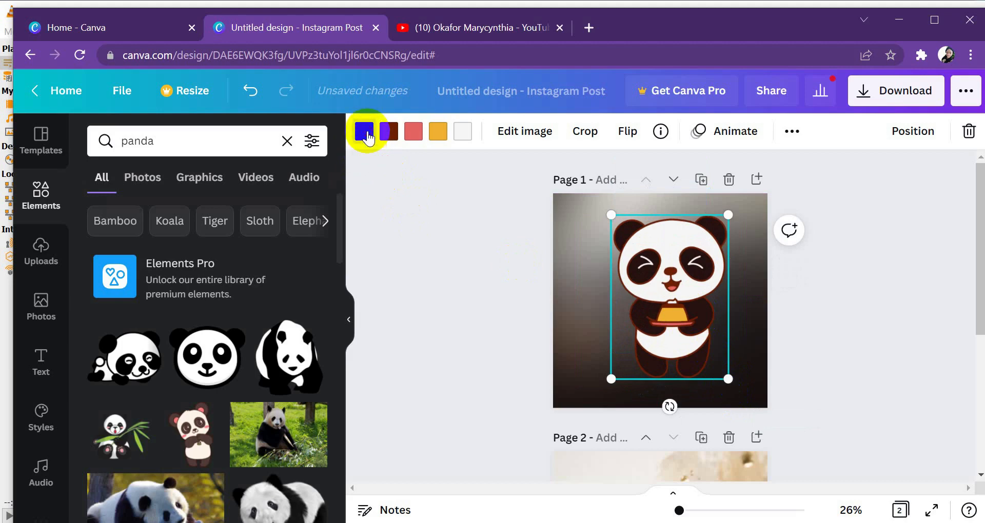
# Recolour the panda's black parts with the bright red brand colour and shift the panda slightly left, undoing a trial of dark brown
pyautogui.click(364, 132)
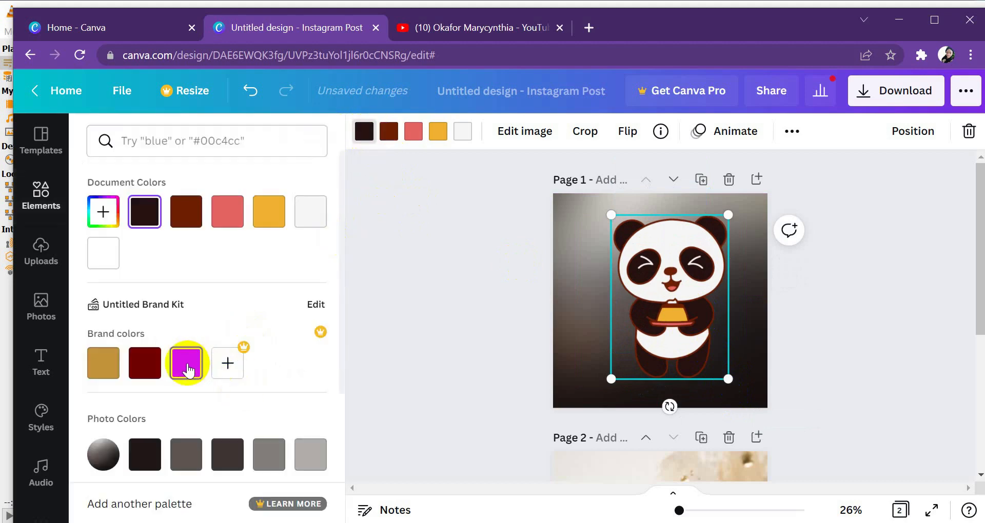
pyautogui.click(187, 365)
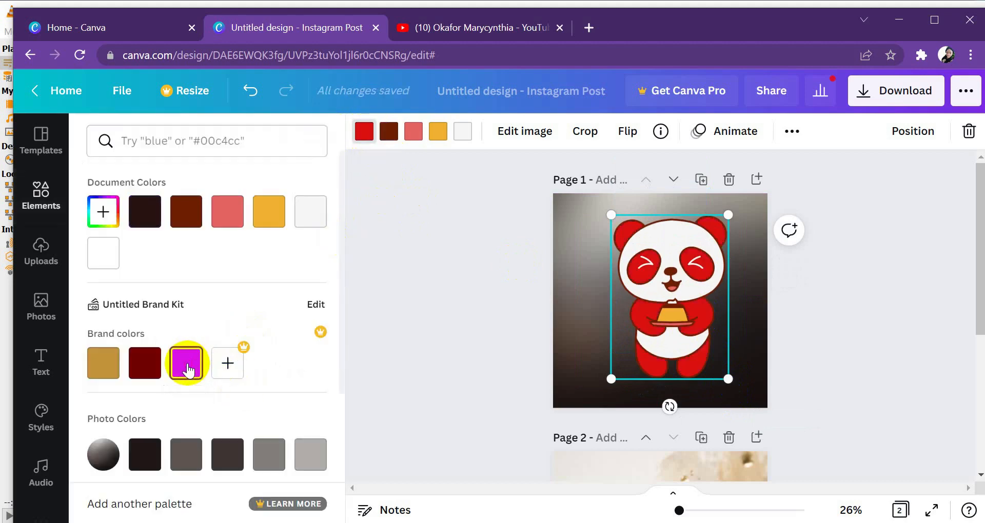
pyautogui.moveTo(680, 306)
pyautogui.mouseDown()
pyautogui.moveTo(644, 300)
pyautogui.moveTo(660, 306)
pyautogui.mouseUp()
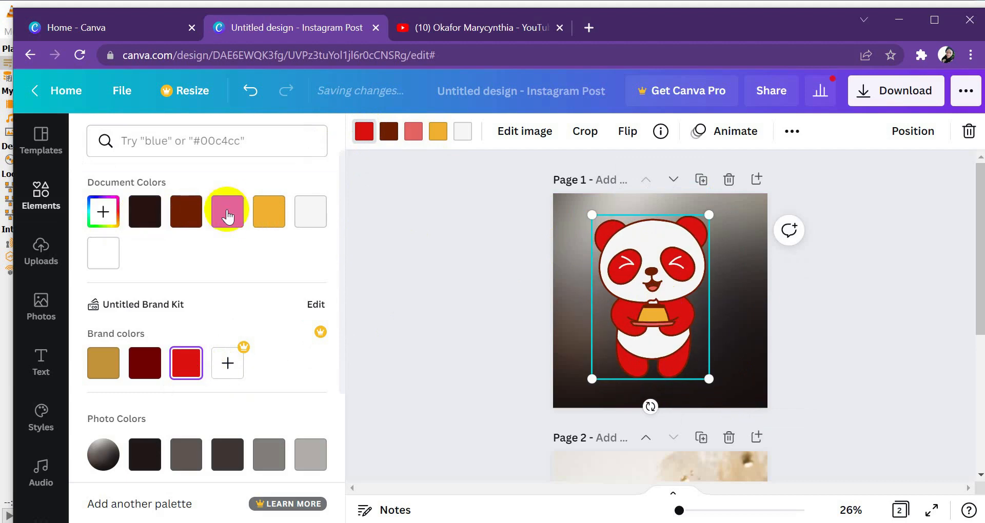
pyautogui.click(184, 219)
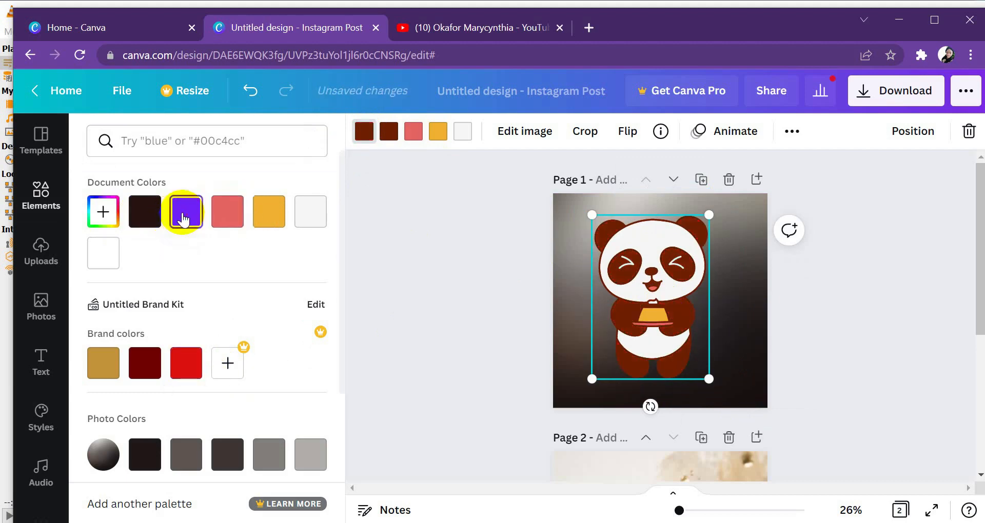
pyautogui.hotkey('ctrl', 'z')
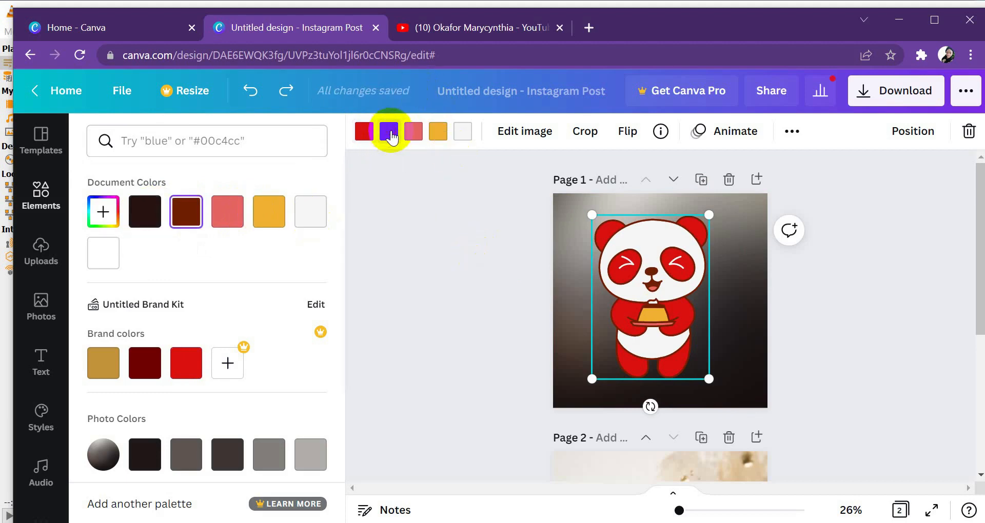
# Change the panda's dark brown outline to a custom dark blue, #180670
pyautogui.click(100, 217)
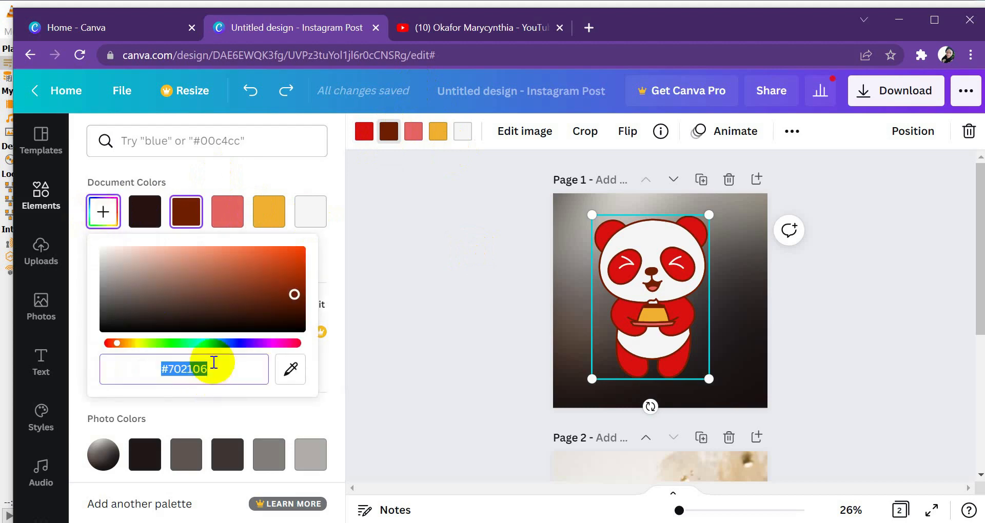
pyautogui.moveTo(229, 343); pyautogui.dragTo(238, 343)
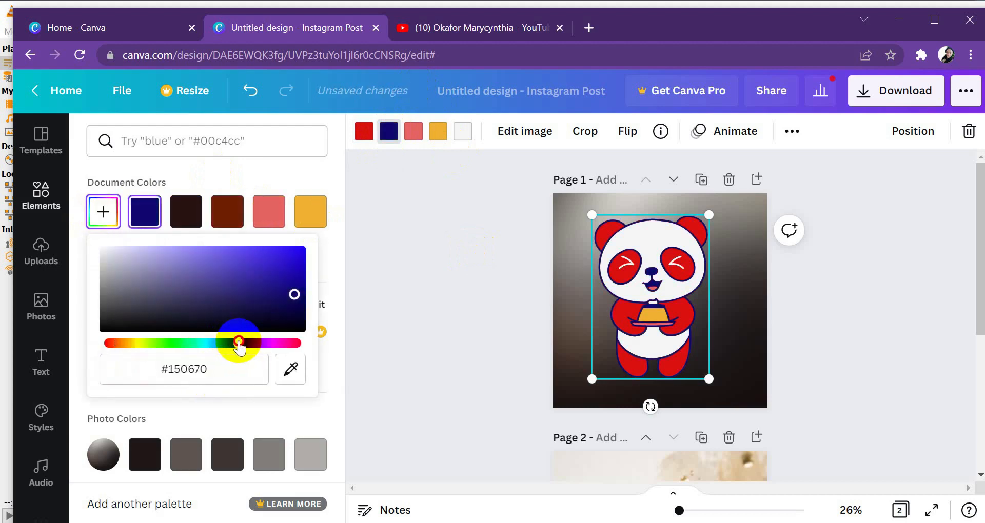
pyautogui.click(407, 289)
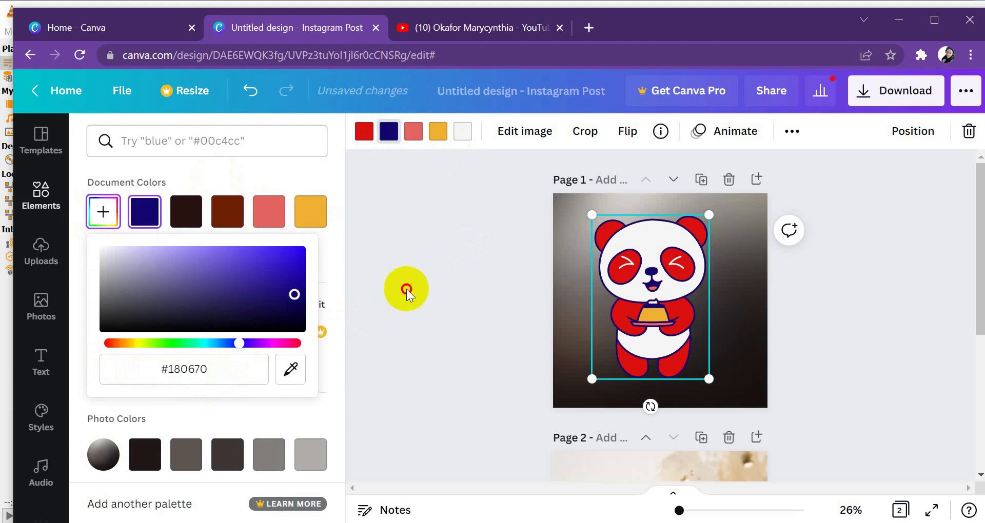
# Change the orange of the object the panda is holding to a custom yellow, #F2EA33
pyautogui.click(437, 134)
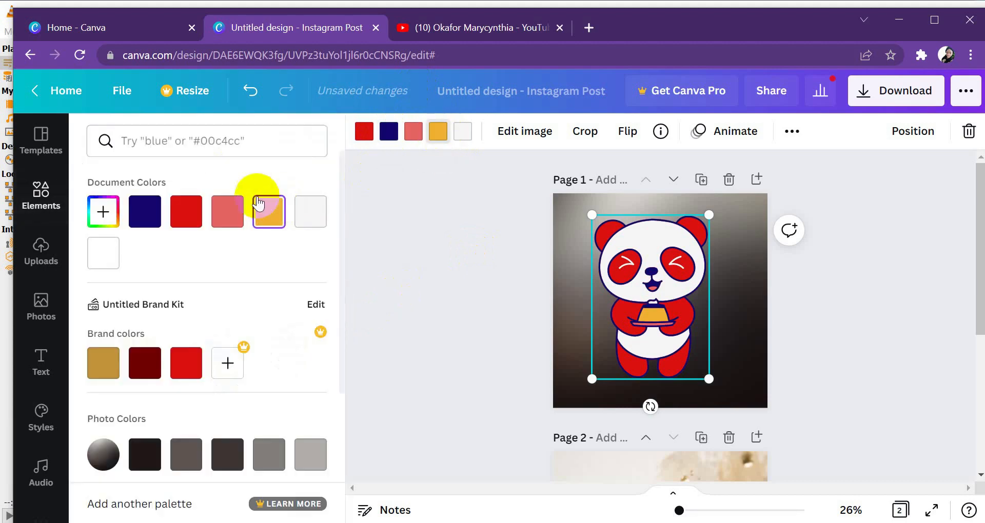
pyautogui.click(102, 226)
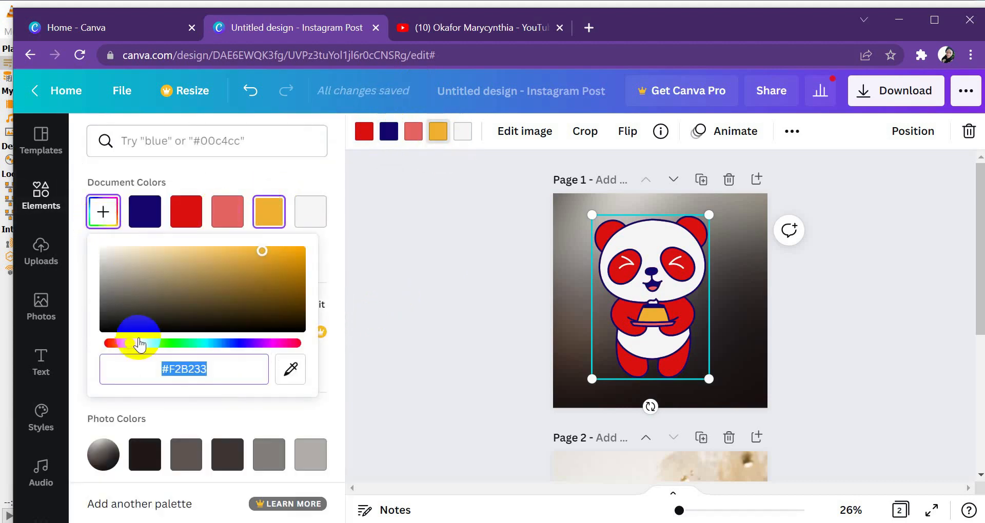
pyautogui.moveTo(132, 345); pyautogui.dragTo(139, 346)
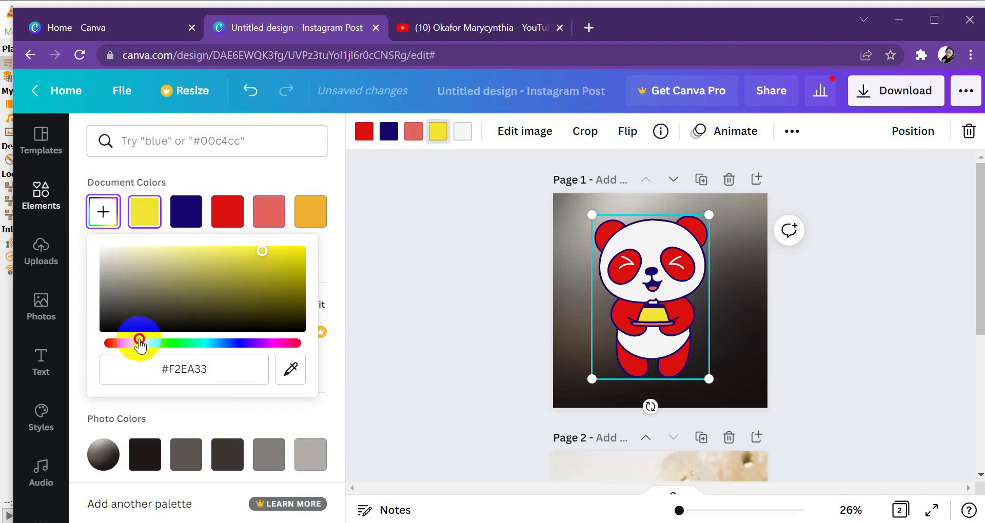
pyautogui.click(417, 291)
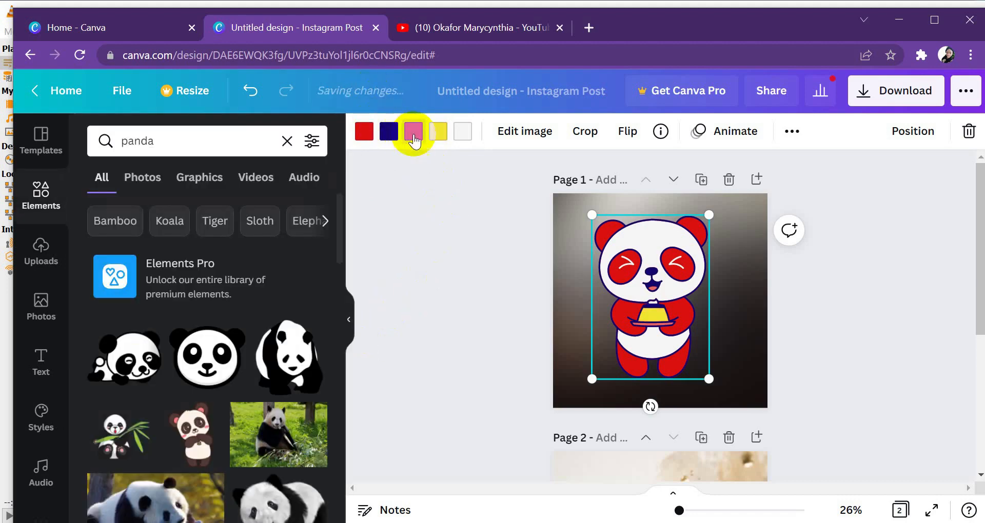
# Change the salmon colour of the panda's tongue and plate to a custom pink-violet, #E765E2
pyautogui.click(413, 132)
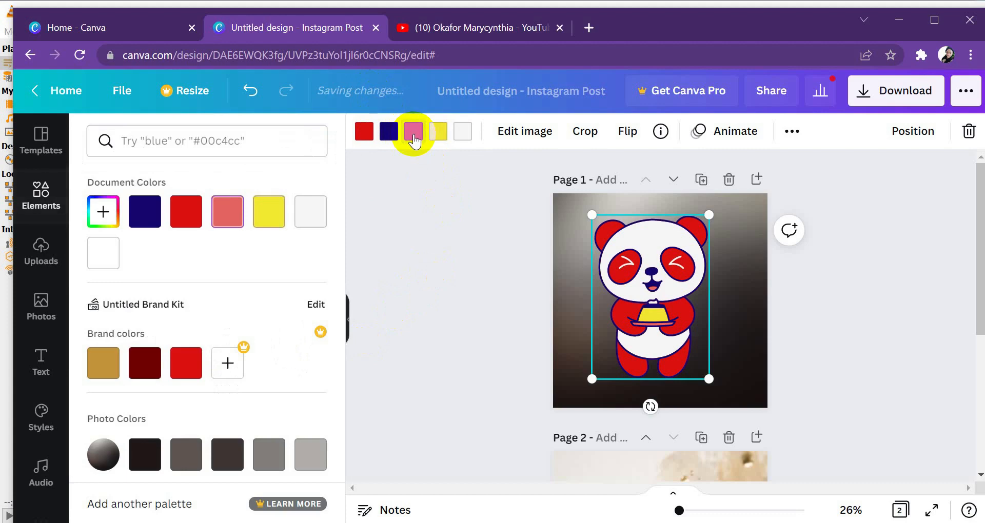
pyautogui.click(105, 213)
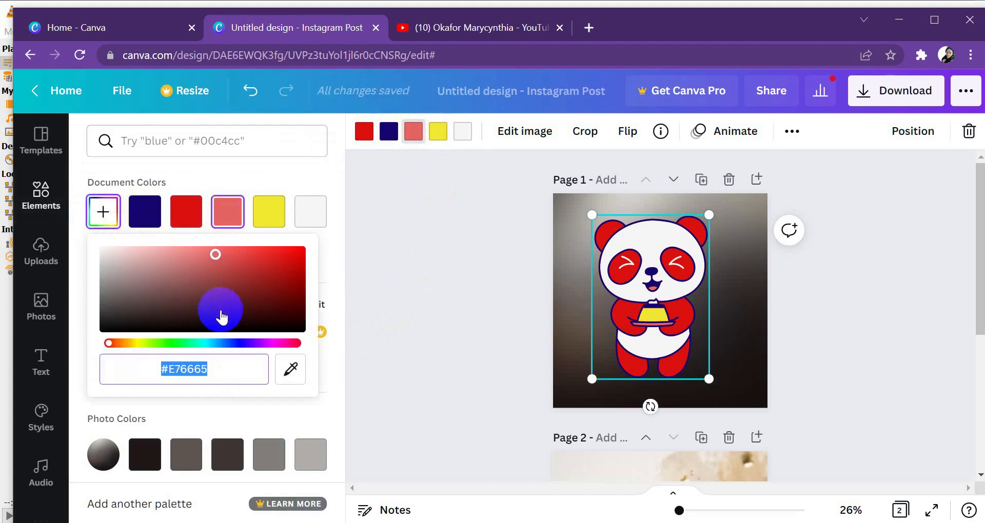
pyautogui.moveTo(241, 343); pyautogui.dragTo(265, 351)
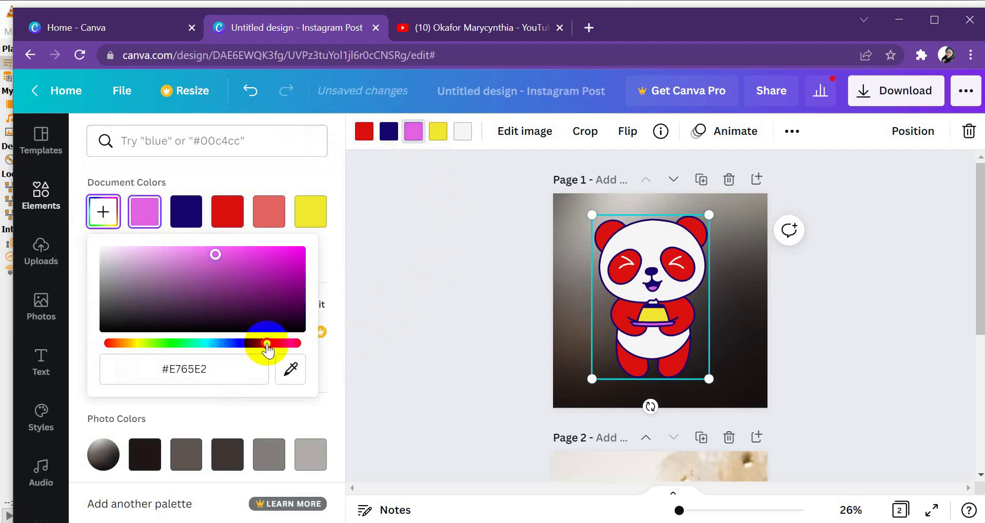
pyautogui.click(389, 312)
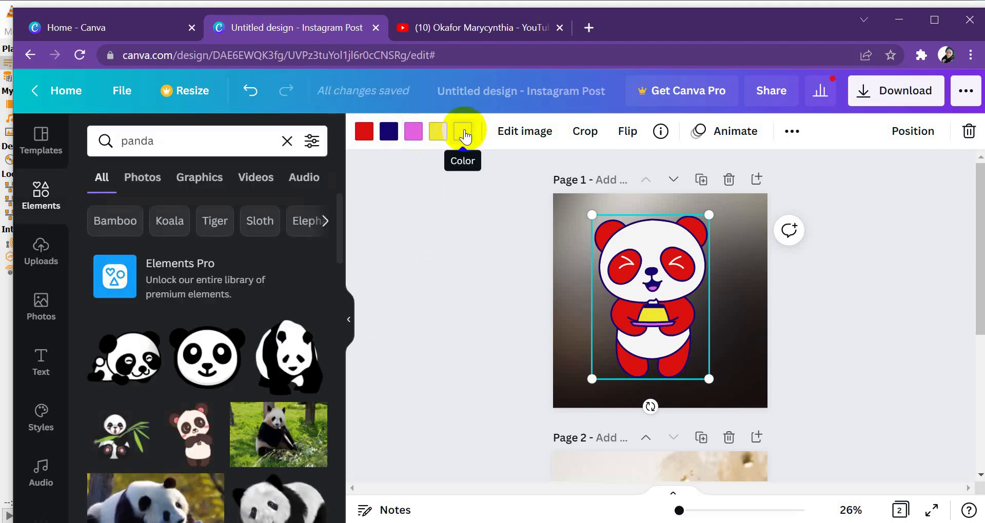
# Move the panda slightly up and enlarge it a little more so it fills page 1, then deselect it
pyautogui.moveTo(659, 314); pyautogui.dragTo(657, 307)
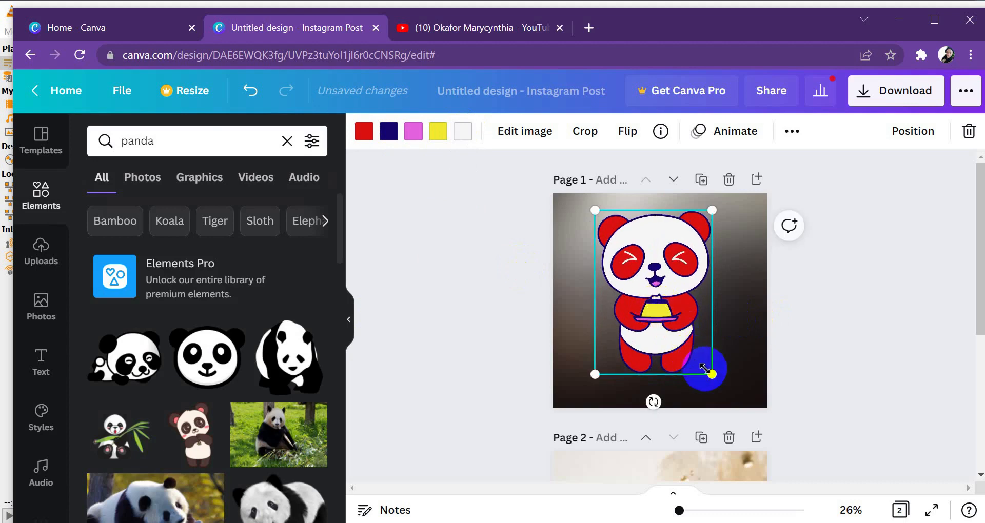
pyautogui.moveTo(711, 374); pyautogui.dragTo(721, 386)
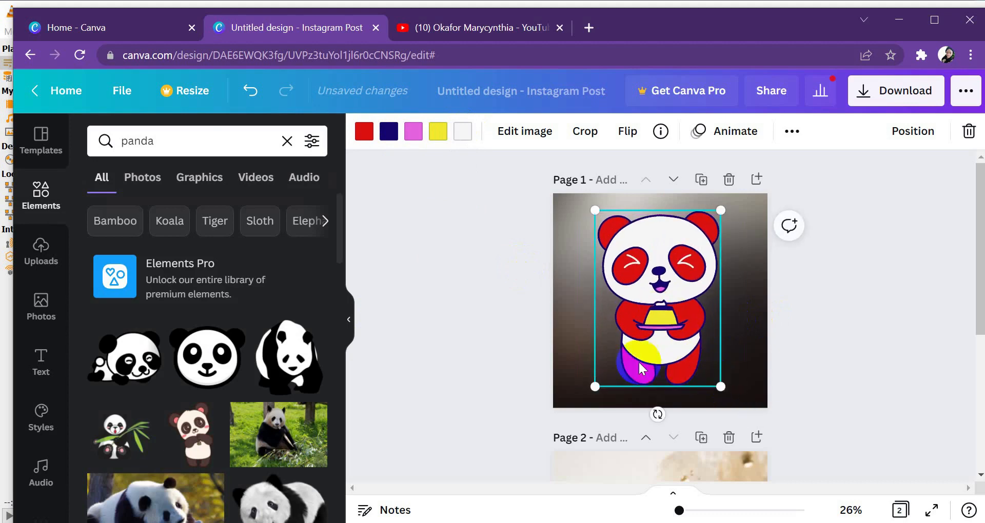
pyautogui.click(518, 334)
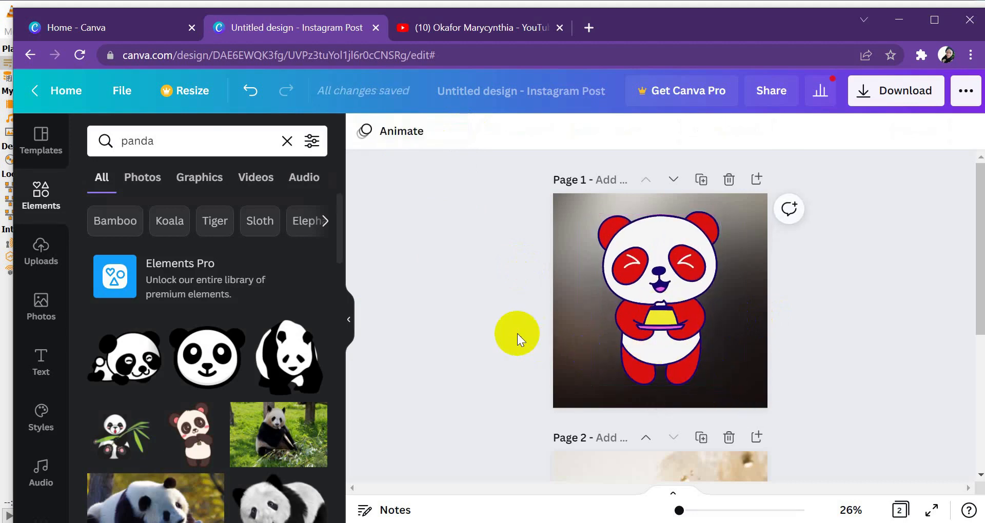
# Search the elements library for "sunglass" and add the black-framed glasses with yellow lenses to page 1
pyautogui.click(171, 137)
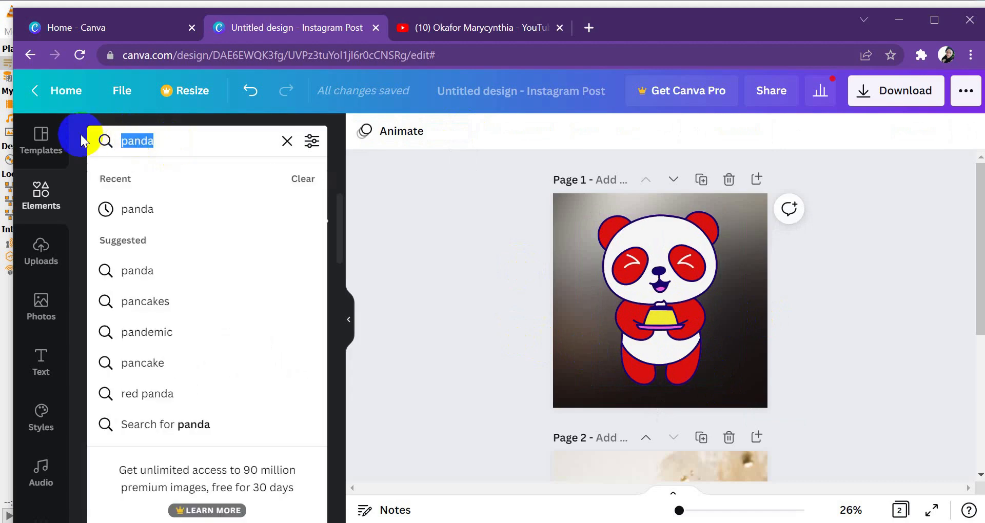
pyautogui.press('BackSpace')
pyautogui.press('Escape')
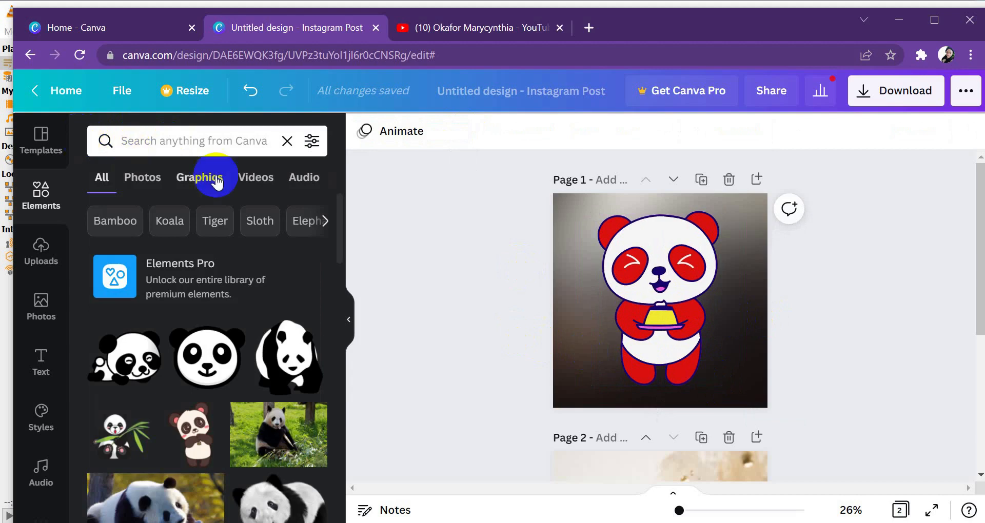
pyautogui.click(194, 144)
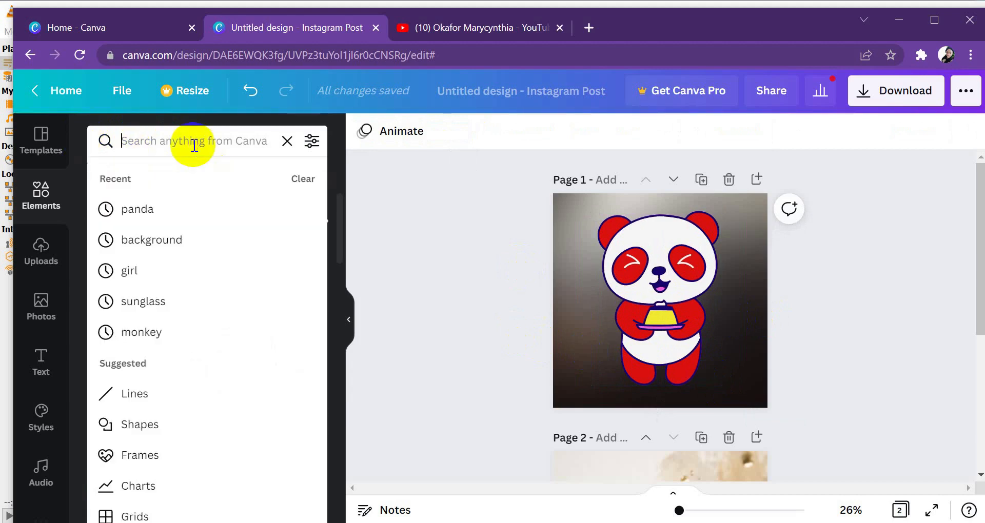
pyautogui.write('gl')
pyautogui.press('BackSpace')
pyautogui.press('BackSpace')
pyautogui.write('suin')
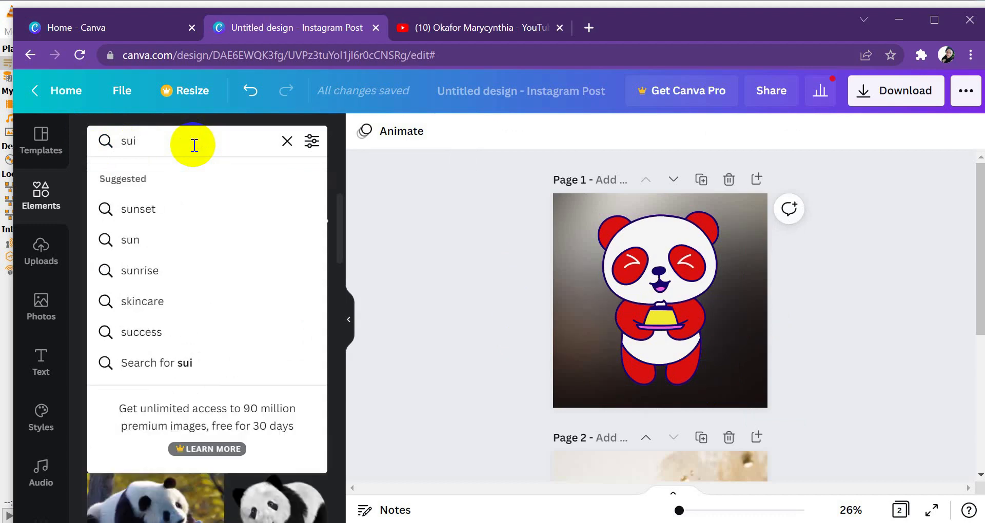
pyautogui.press('BackSpace')
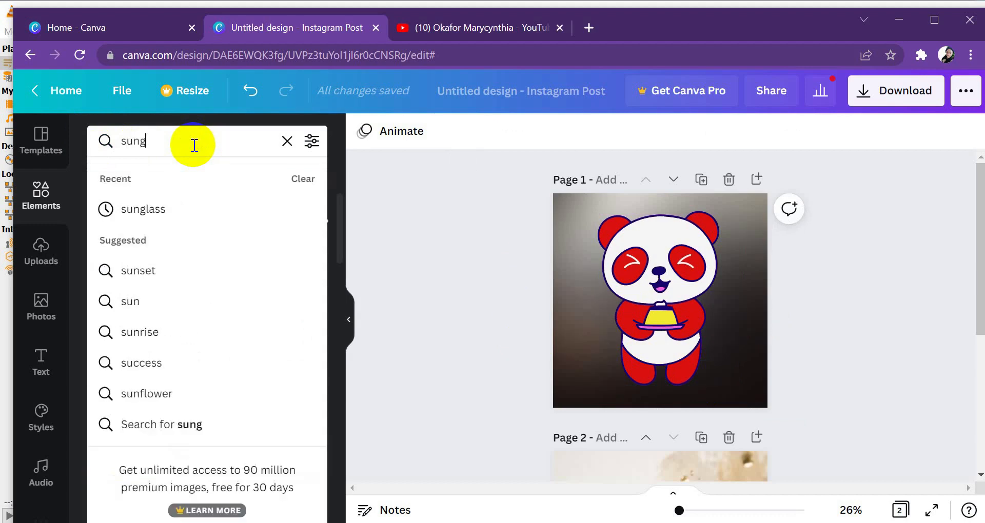
pyautogui.click(189, 199)
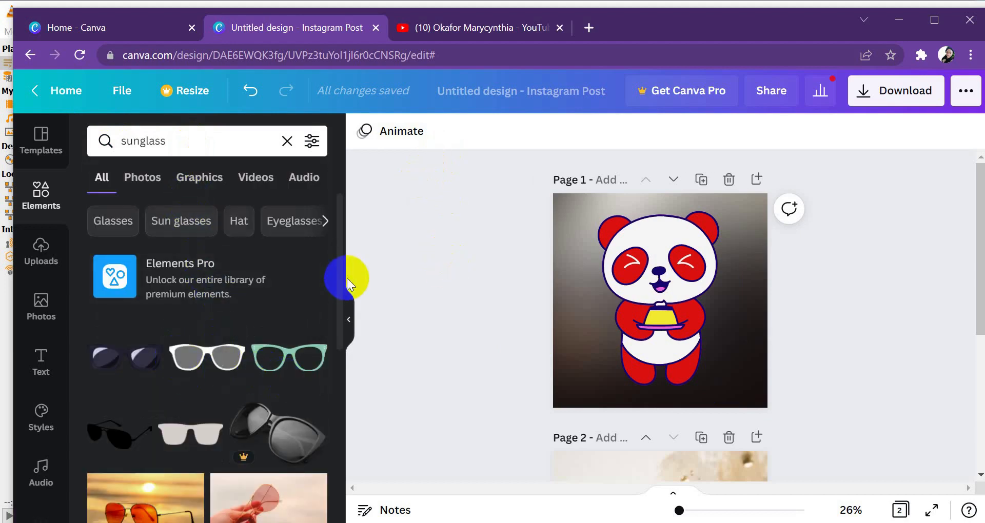
pyautogui.moveTo(339, 278); pyautogui.dragTo(341, 414)
pyautogui.click(171, 408)
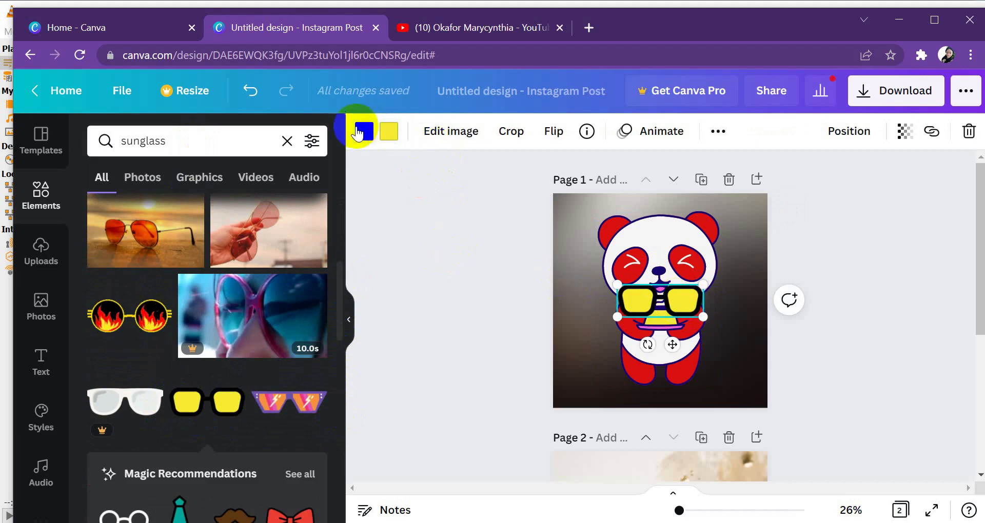
# Recolour the sunglasses with a white frame and near-black lenses taken from the photo colours
pyautogui.click(359, 133)
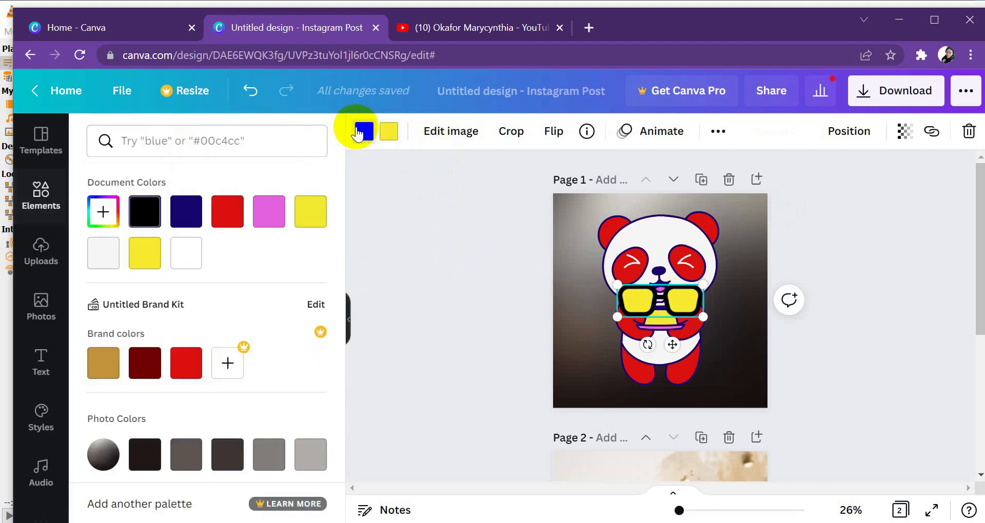
pyautogui.click(145, 210)
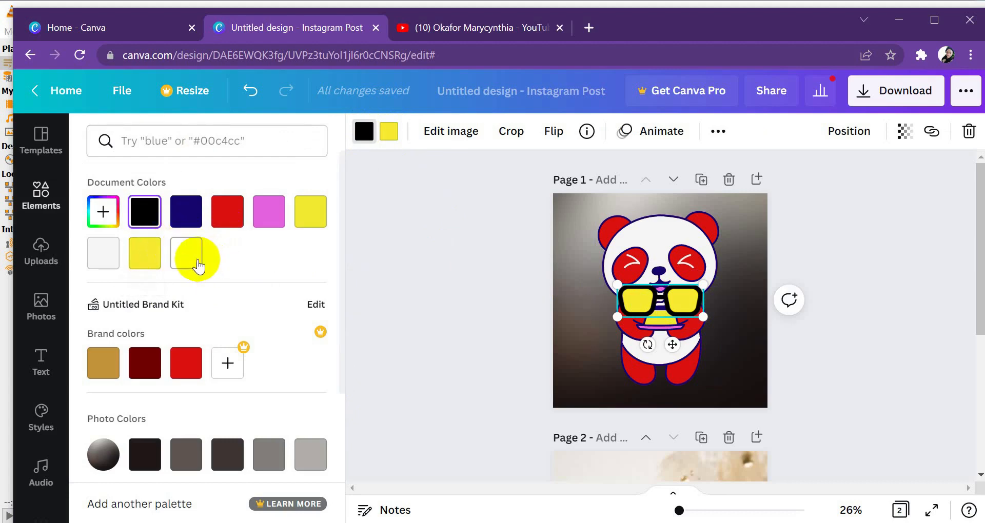
pyautogui.click(197, 263)
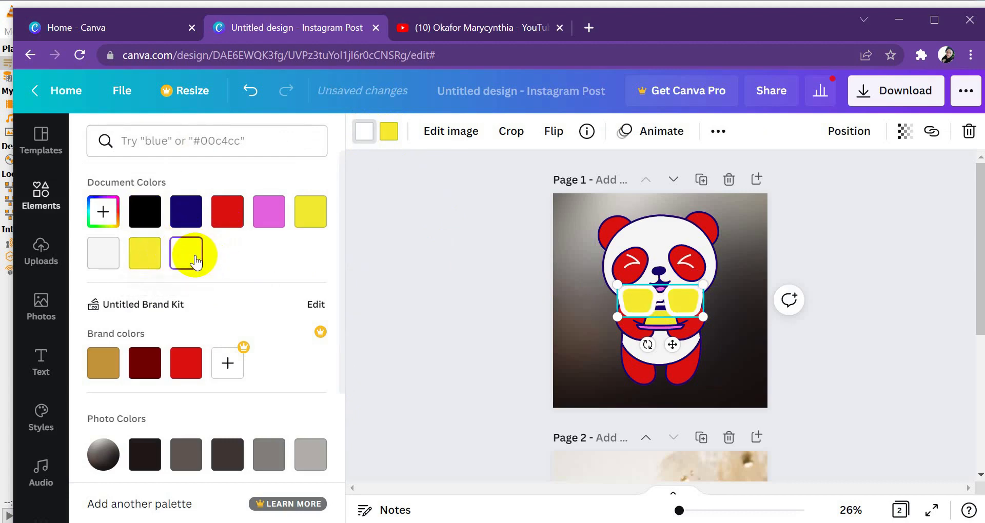
pyautogui.click(389, 133)
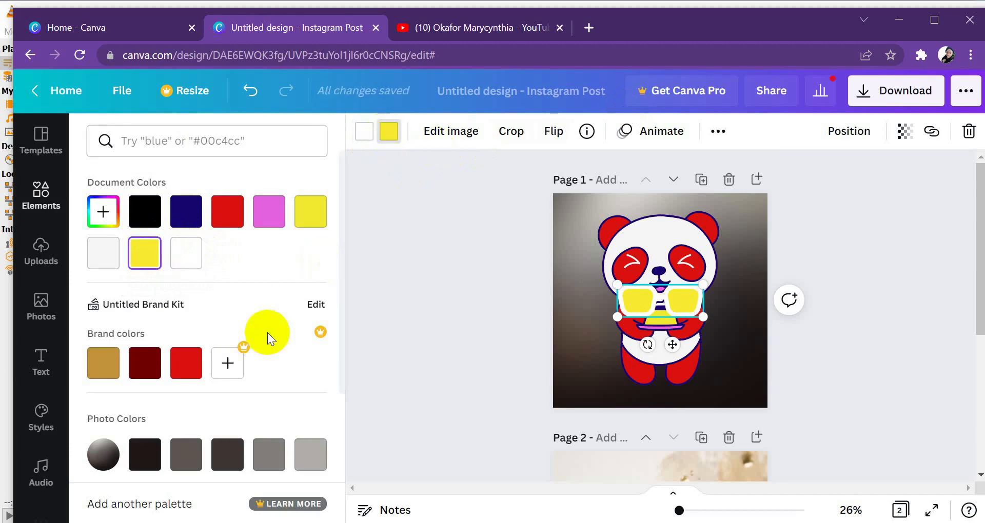
pyautogui.click(149, 460)
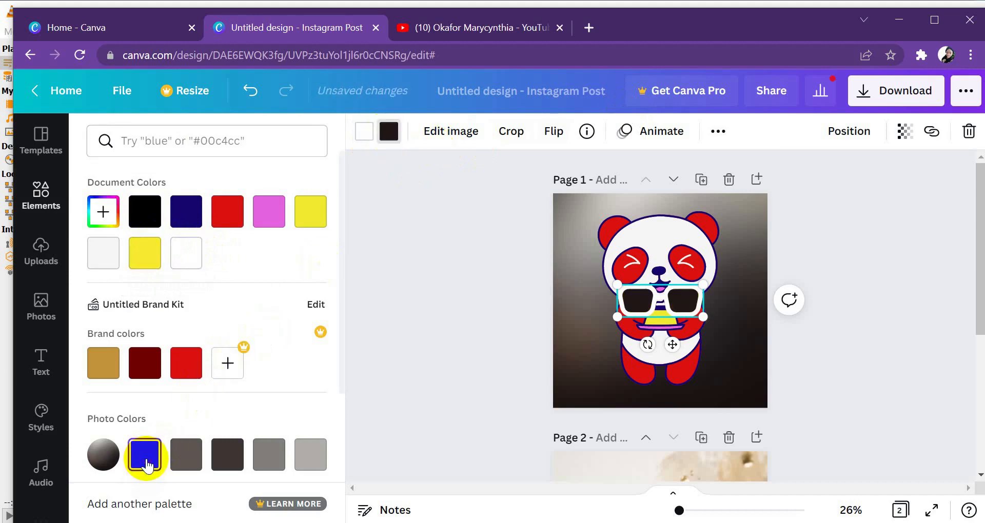
pyautogui.click(509, 309)
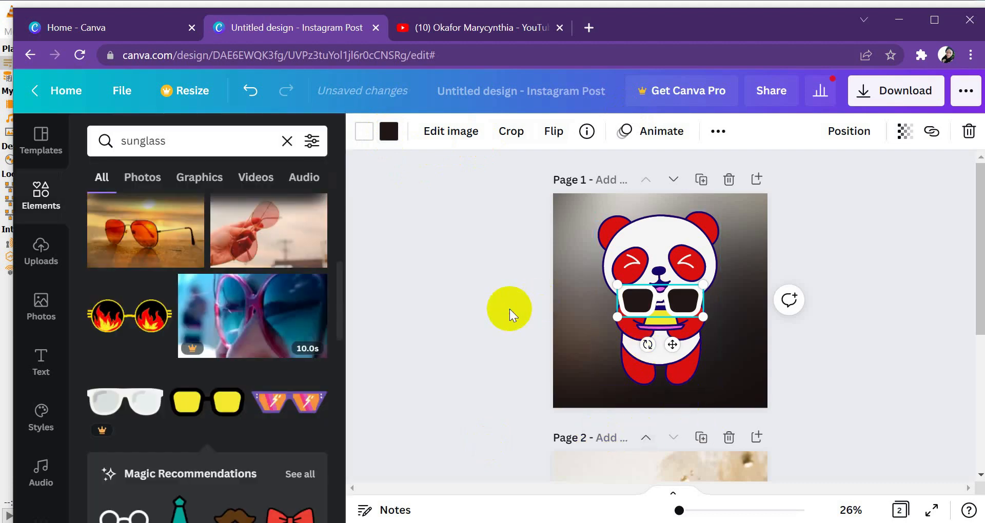
# Place the sunglasses over the panda's eyes on page 1 and enlarge them to span the face
pyautogui.moveTo(658, 307); pyautogui.dragTo(658, 269)
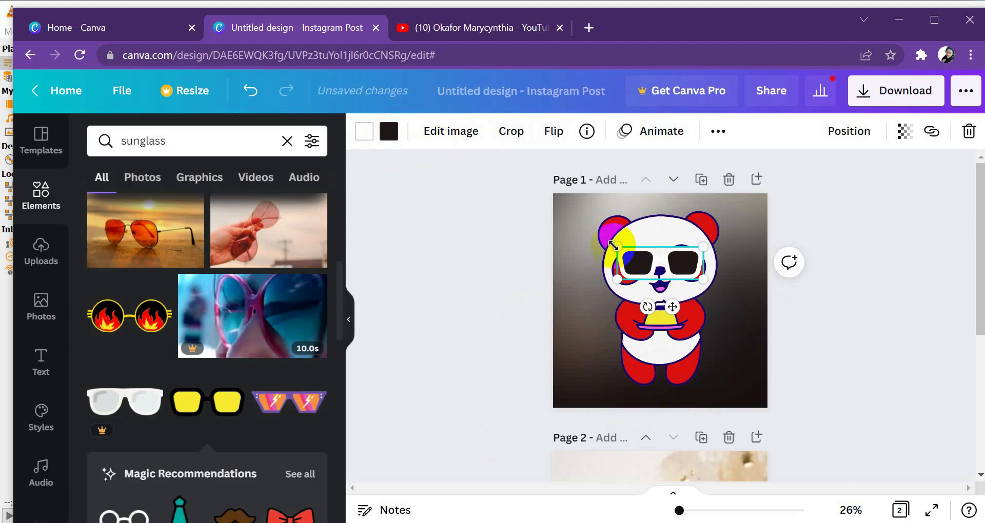
pyautogui.moveTo(614, 246); pyautogui.dragTo(644, 272)
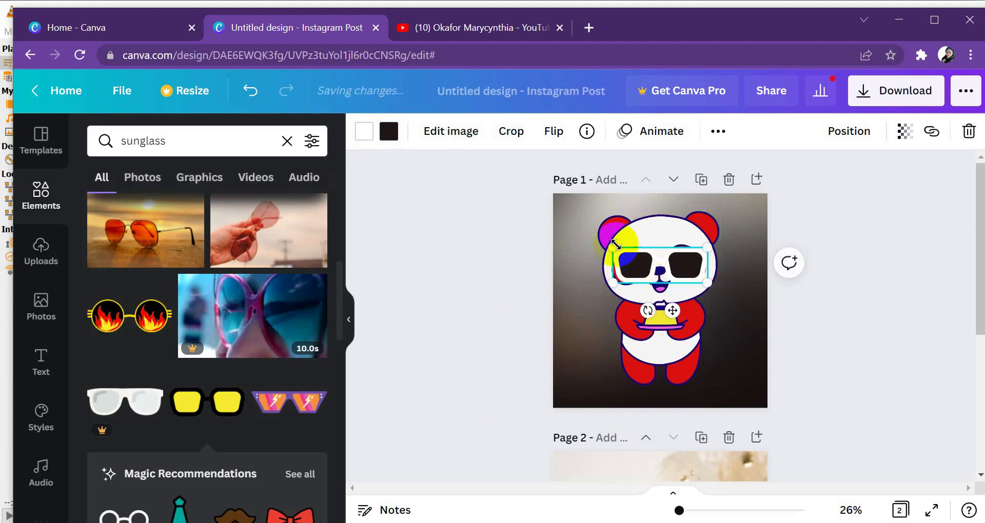
pyautogui.moveTo(612, 245); pyautogui.dragTo(648, 266)
pyautogui.click(832, 291)
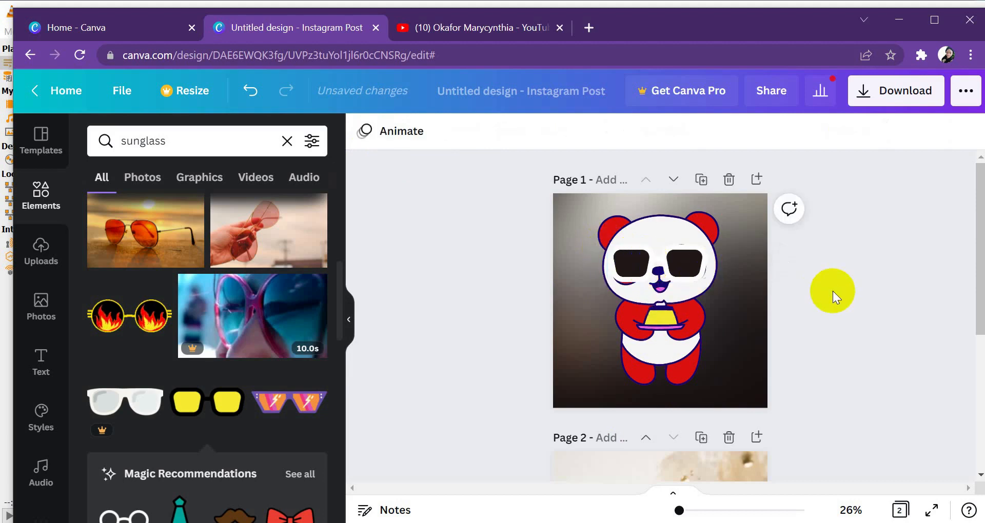
pyautogui.click(705, 276)
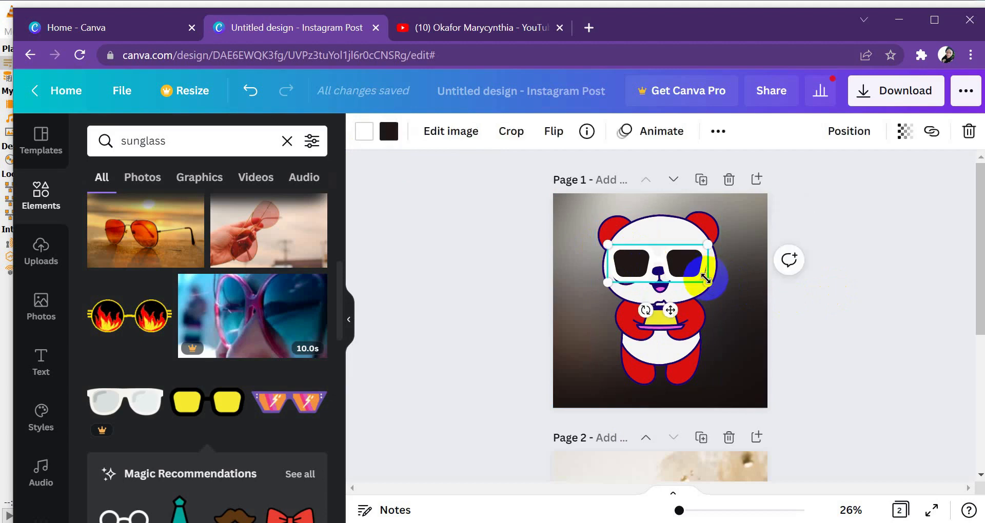
pyautogui.moveTo(708, 281); pyautogui.dragTo(712, 284)
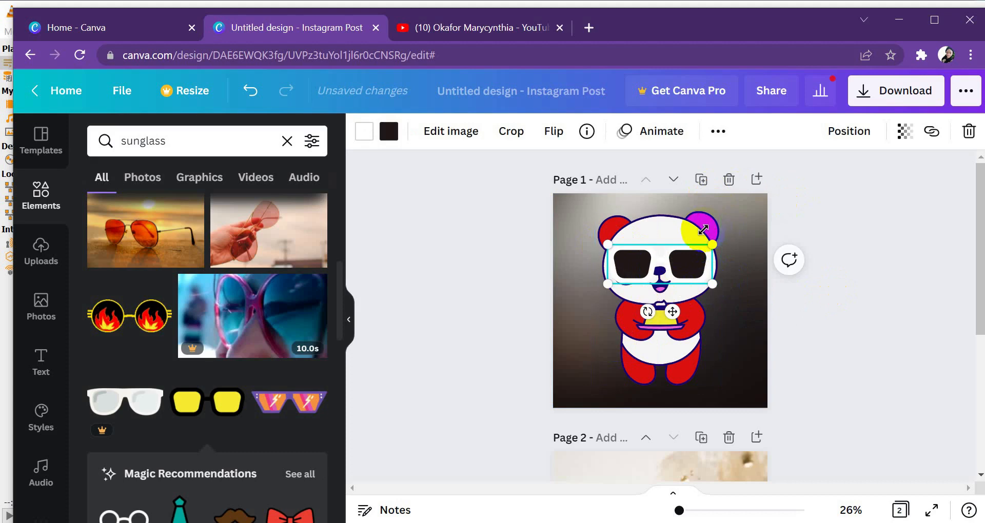
# Enlarge the panda slightly and refit the sunglasses over its eyes with a small move and resize
pyautogui.click(645, 224)
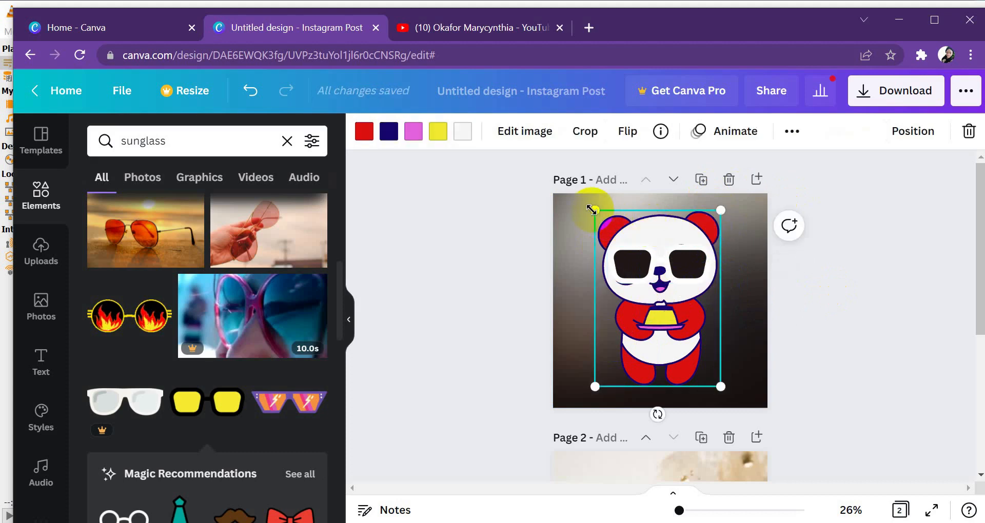
pyautogui.moveTo(592, 209); pyautogui.dragTo(586, 198)
pyautogui.click(667, 261)
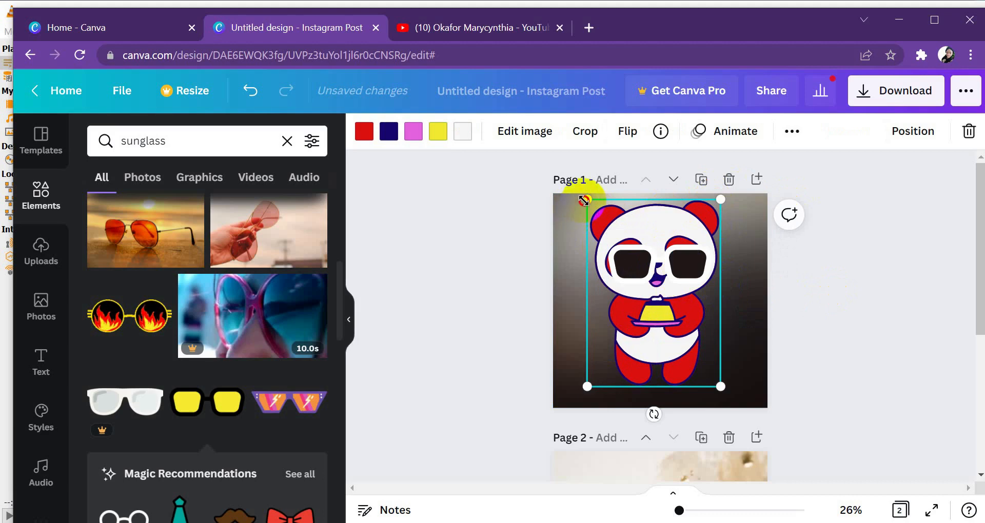
pyautogui.moveTo(586, 200); pyautogui.dragTo(595, 209)
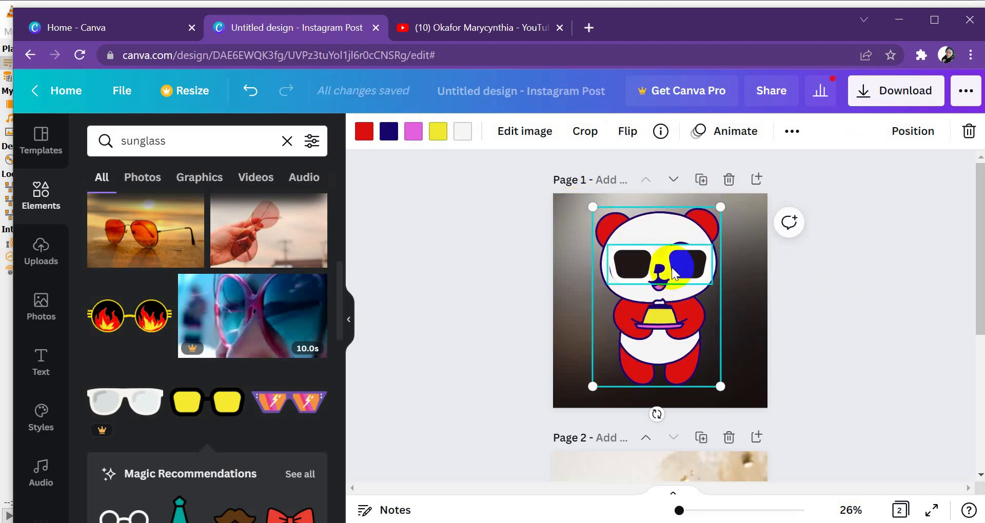
pyautogui.click(666, 257)
pyautogui.moveTo(666, 258); pyautogui.dragTo(670, 270)
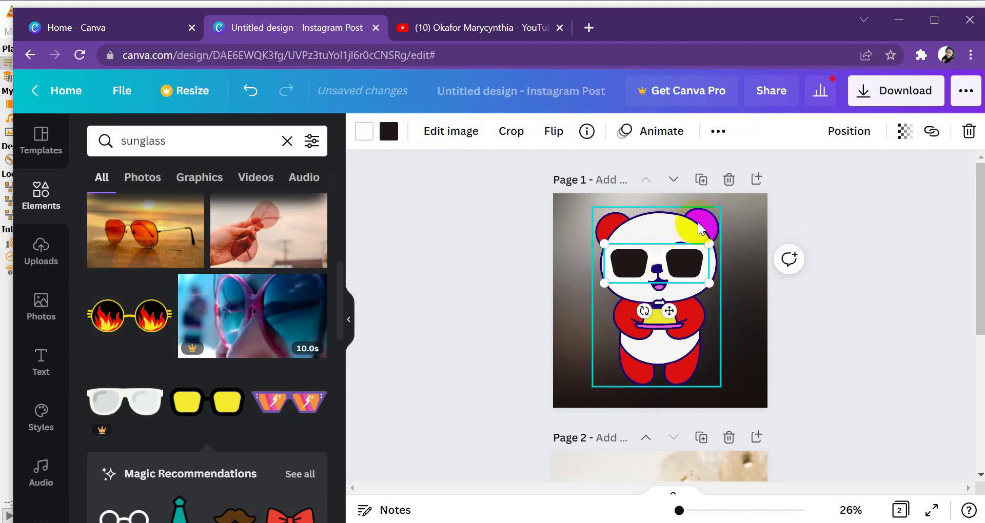
pyautogui.moveTo(711, 245); pyautogui.dragTo(712, 244)
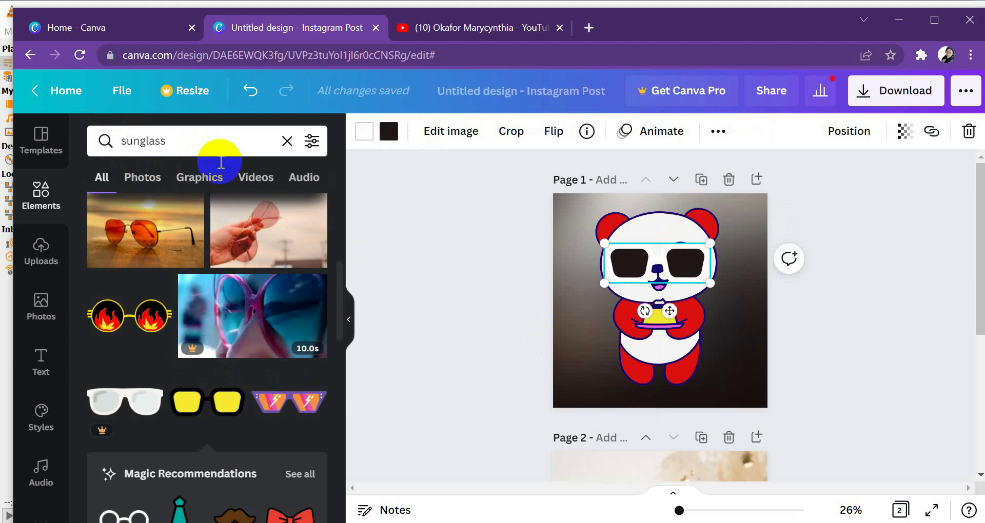
# Search the elements library for "cap" and add the red fedora with the black band to page 1
pyautogui.click(287, 141)
pyautogui.moveTo(339, 185); pyautogui.dragTo(334, 294)
pyautogui.click(200, 139)
pyautogui.write('cap')
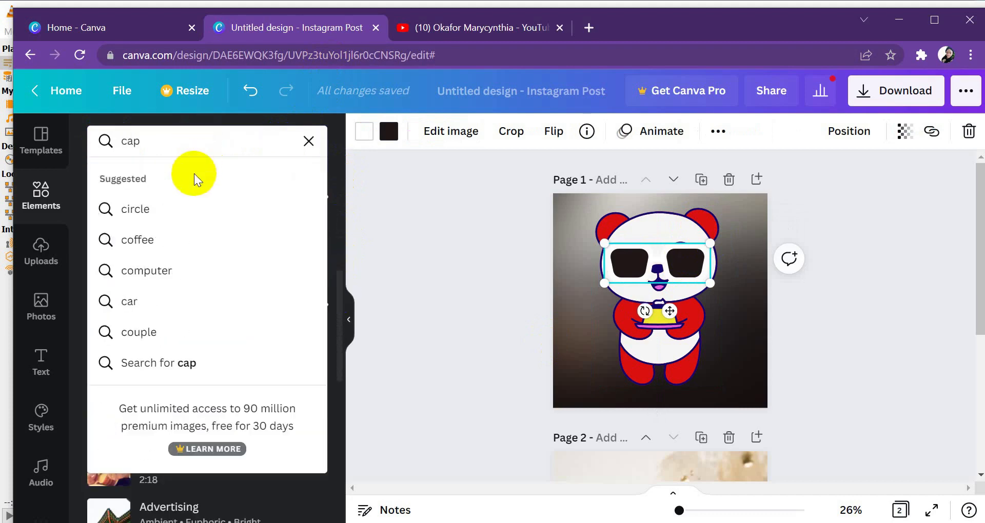
pyautogui.press('Return')
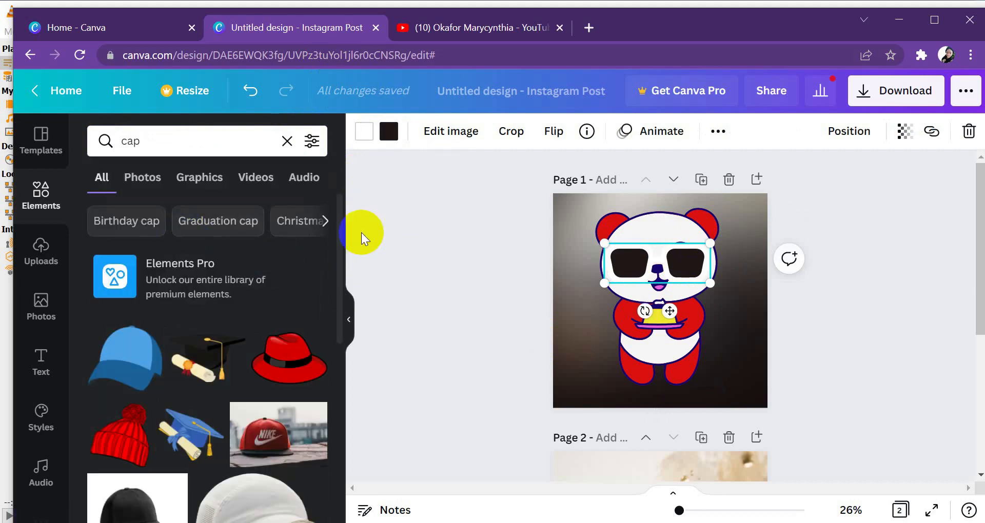
pyautogui.click(291, 374)
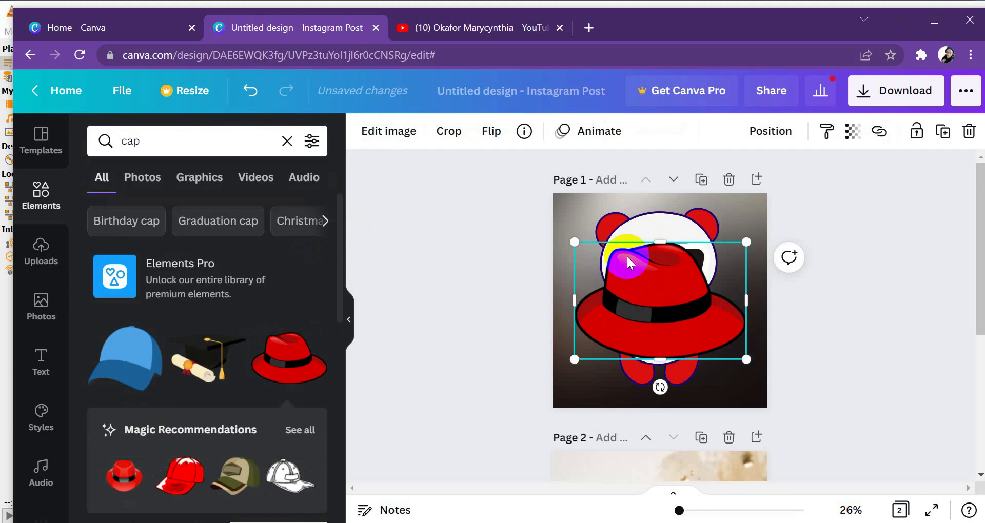
# Move the panda and sunglasses down to make headroom, and shrink the red hat over the panda's head
pyautogui.moveTo(641, 288); pyautogui.dragTo(641, 177)
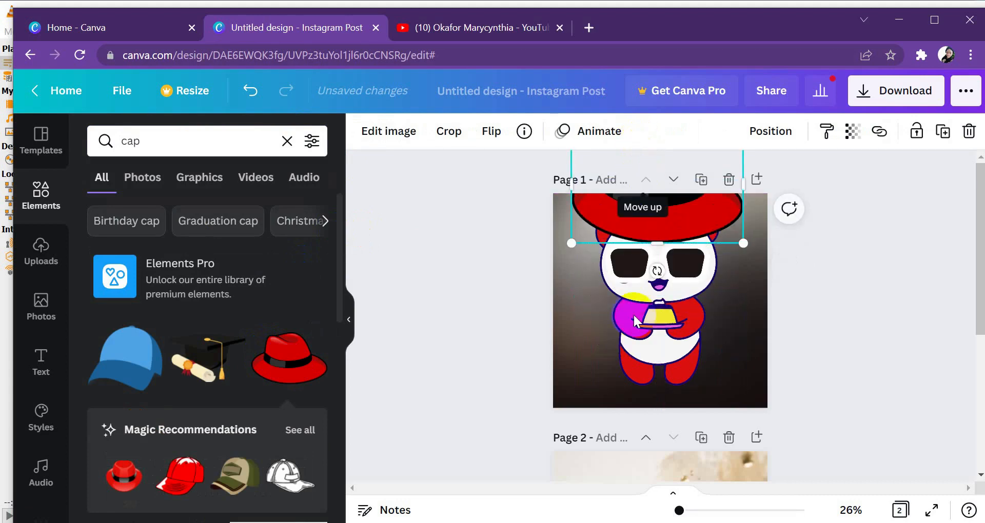
pyautogui.click(648, 362)
pyautogui.moveTo(648, 362); pyautogui.dragTo(645, 361)
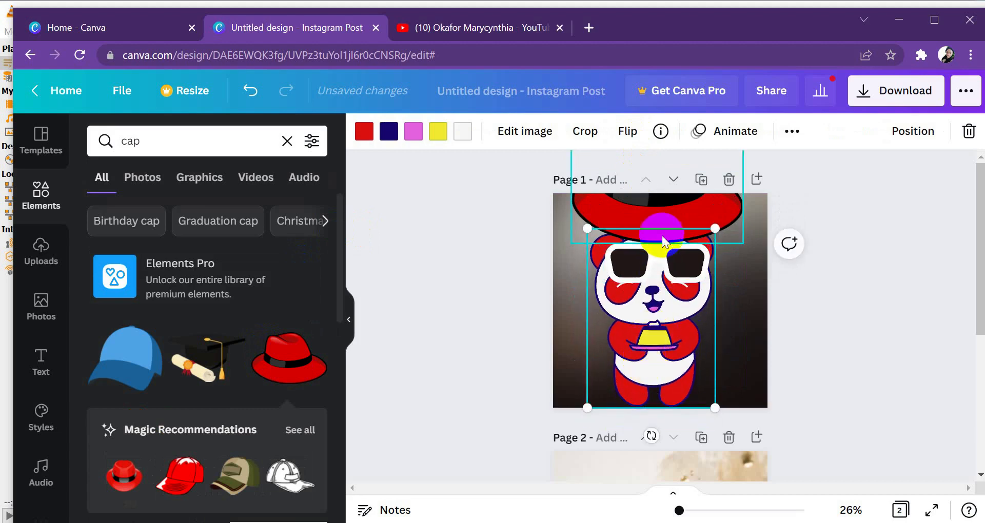
pyautogui.moveTo(661, 253); pyautogui.dragTo(660, 278)
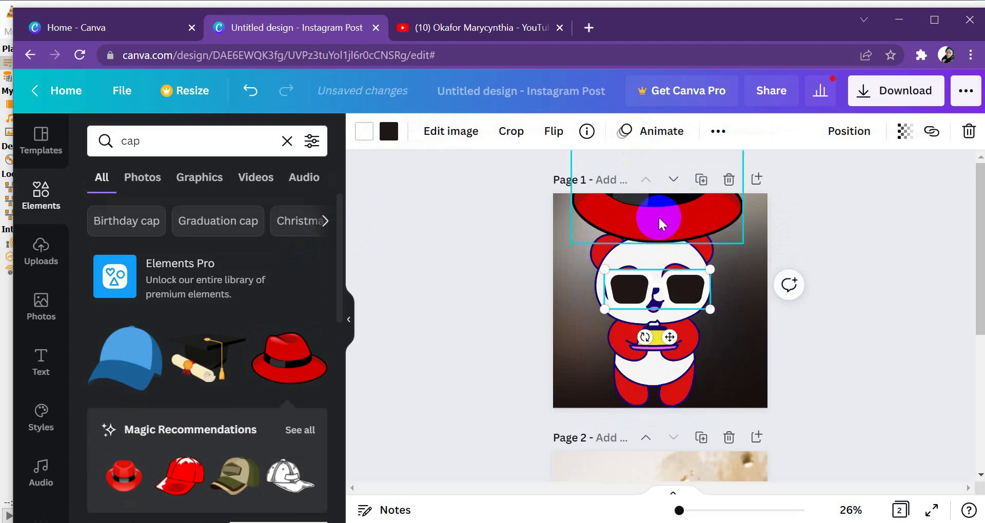
pyautogui.moveTo(660, 215); pyautogui.dragTo(651, 247)
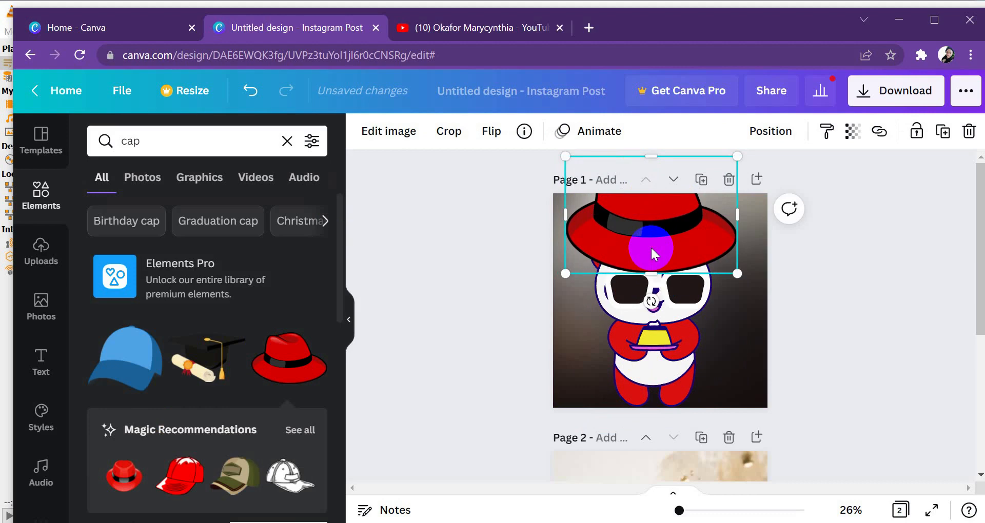
pyautogui.moveTo(565, 155); pyautogui.dragTo(602, 205)
# Shrink the panda, centre the red hat on its head and lower the sunglasses onto its eyes
pyautogui.click(663, 337)
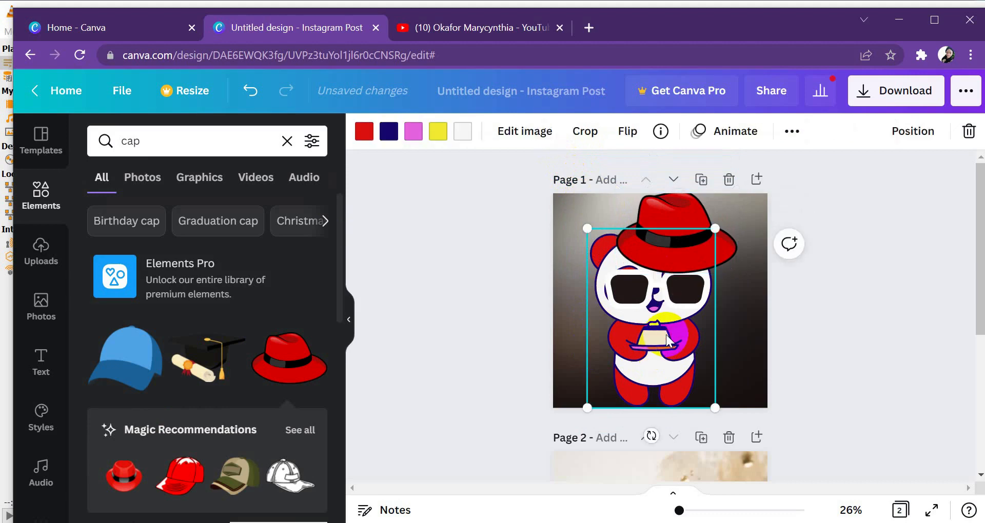
pyautogui.moveTo(587, 228); pyautogui.dragTo(601, 252)
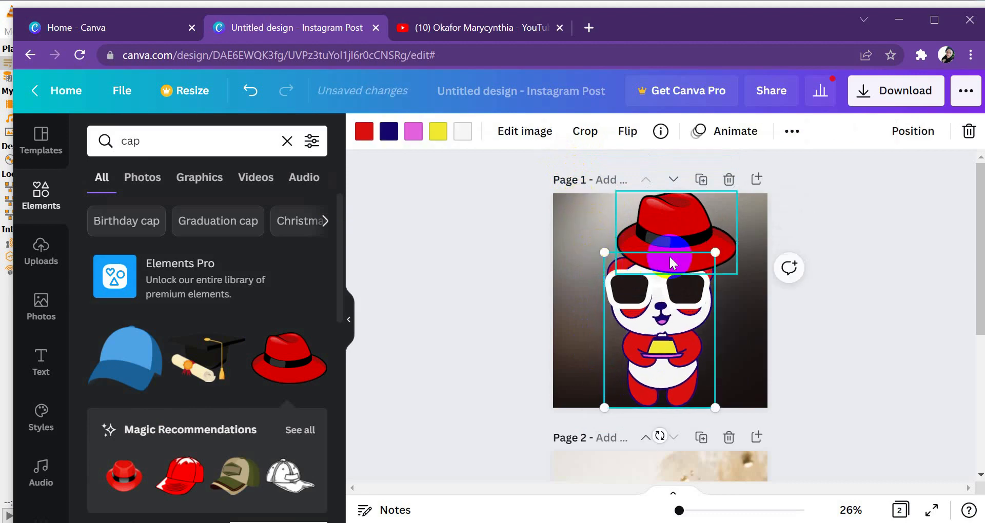
pyautogui.moveTo(701, 241); pyautogui.dragTo(676, 236)
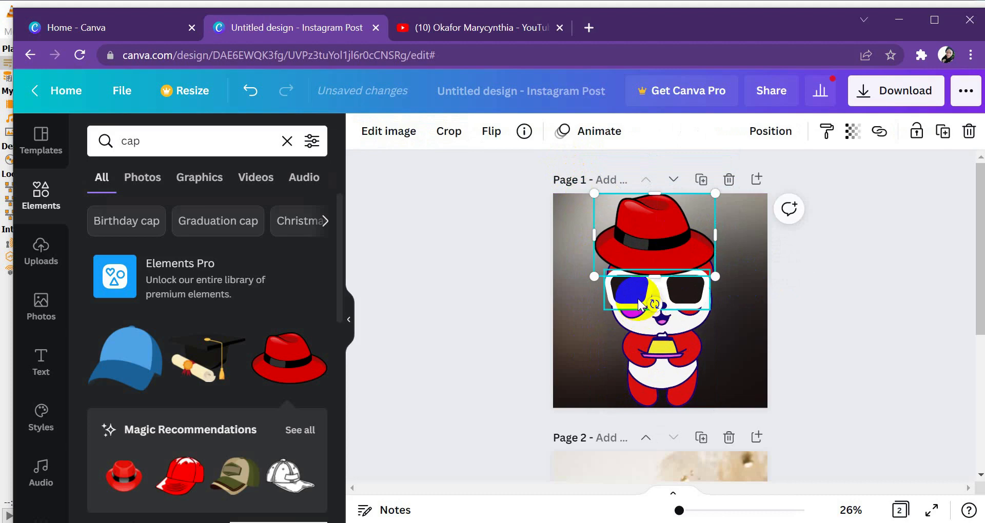
pyautogui.moveTo(638, 299); pyautogui.dragTo(639, 313)
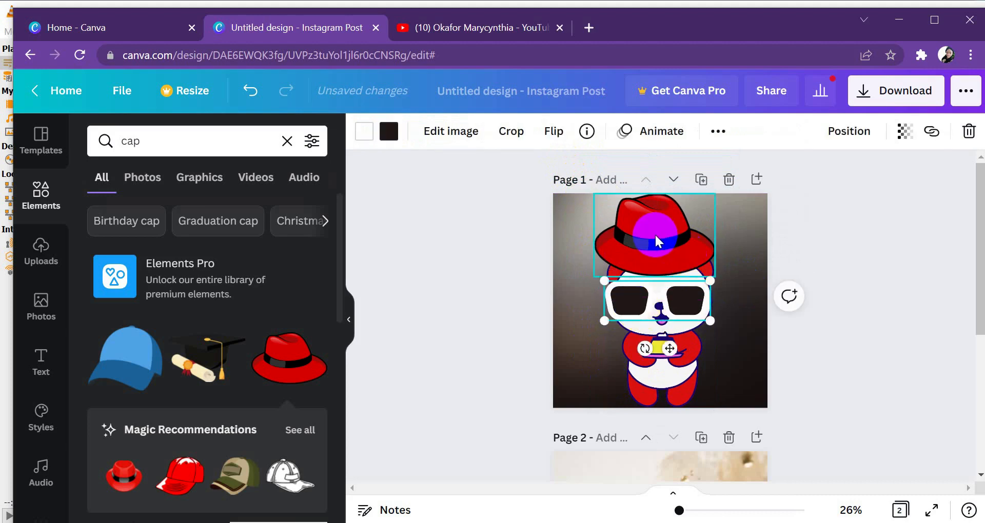
pyautogui.click(582, 264)
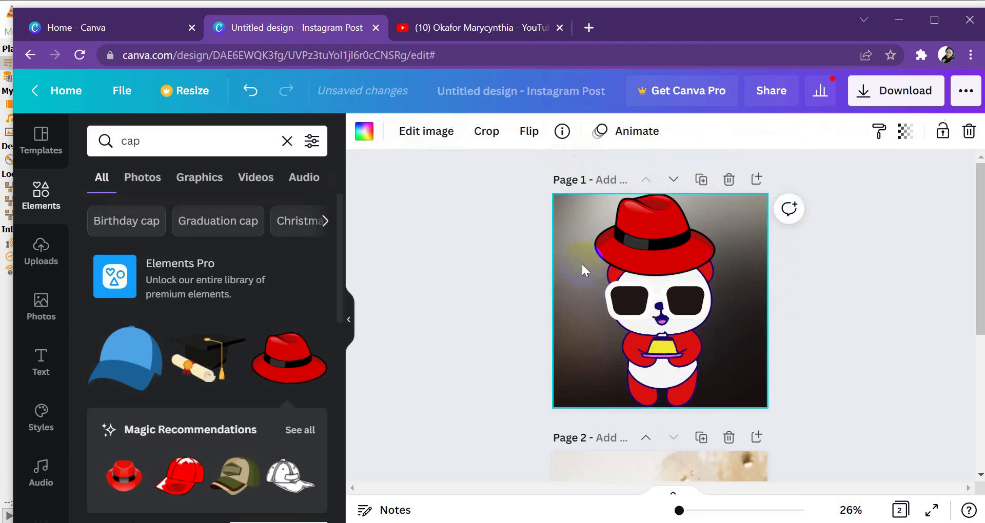
pyautogui.click(648, 245)
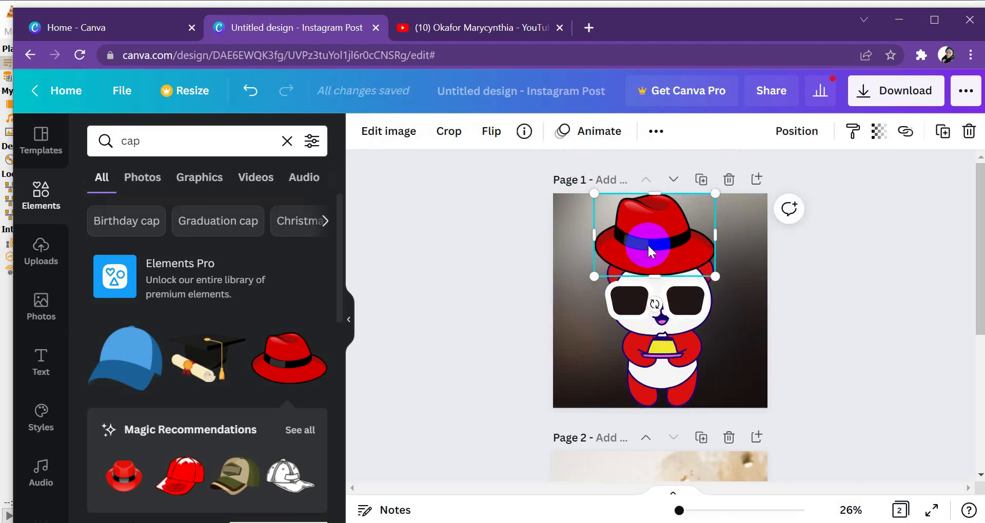
pyautogui.click(401, 135)
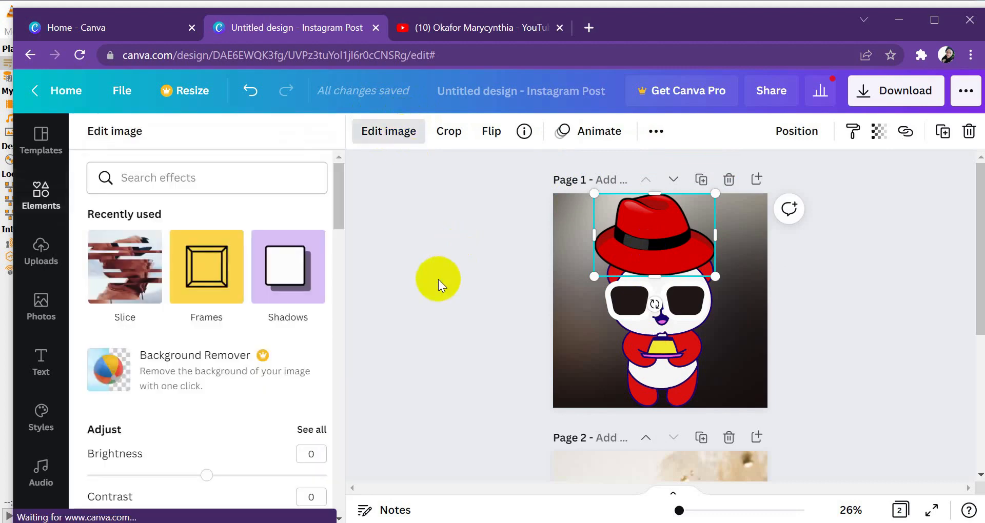
pyautogui.click(394, 223)
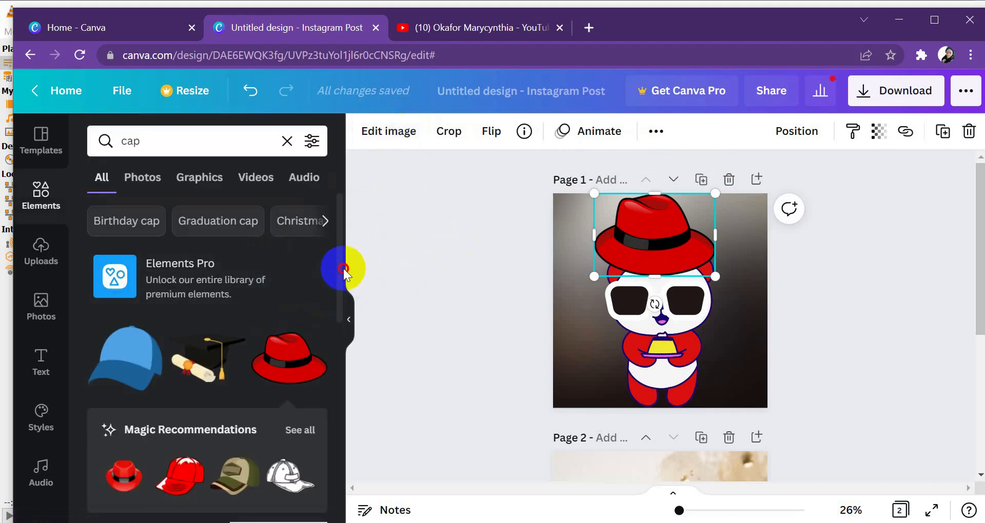
# Add the black-and-white line-drawn baseball cap from the recommendations and delete the red hat from page 1
pyautogui.moveTo(340, 307); pyautogui.dragTo(341, 350)
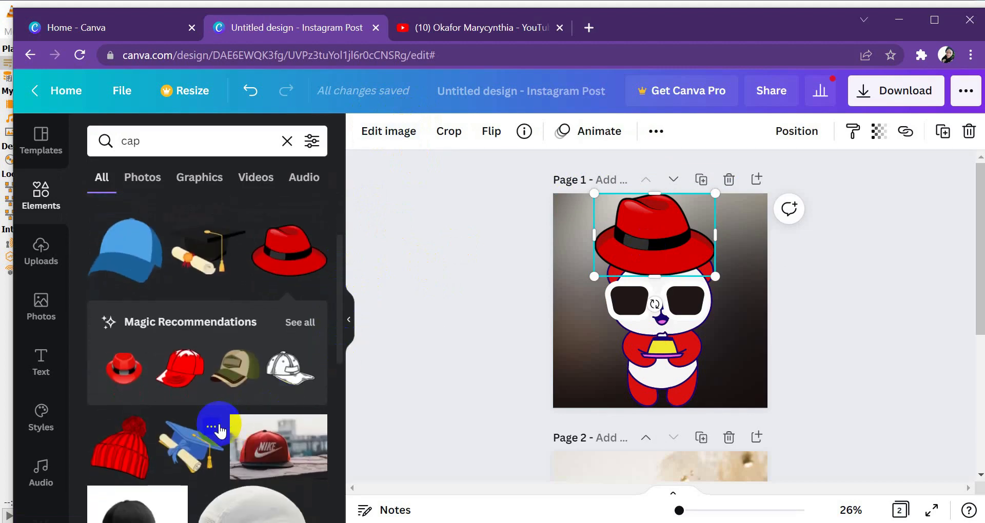
pyautogui.click(294, 378)
pyautogui.click(655, 214)
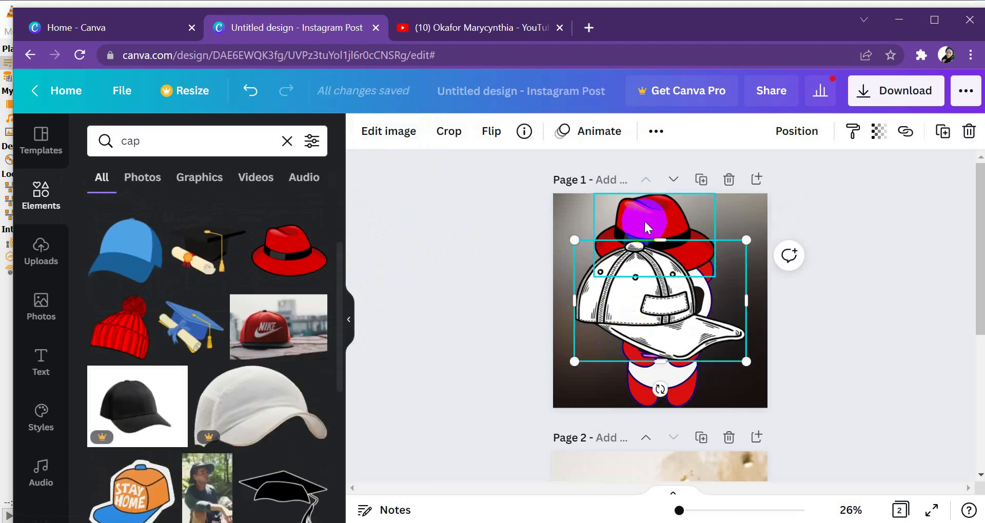
pyautogui.press('Delete')
# Shrink the baseball cap and position it on the panda's head
pyautogui.moveTo(664, 310); pyautogui.dragTo(677, 248)
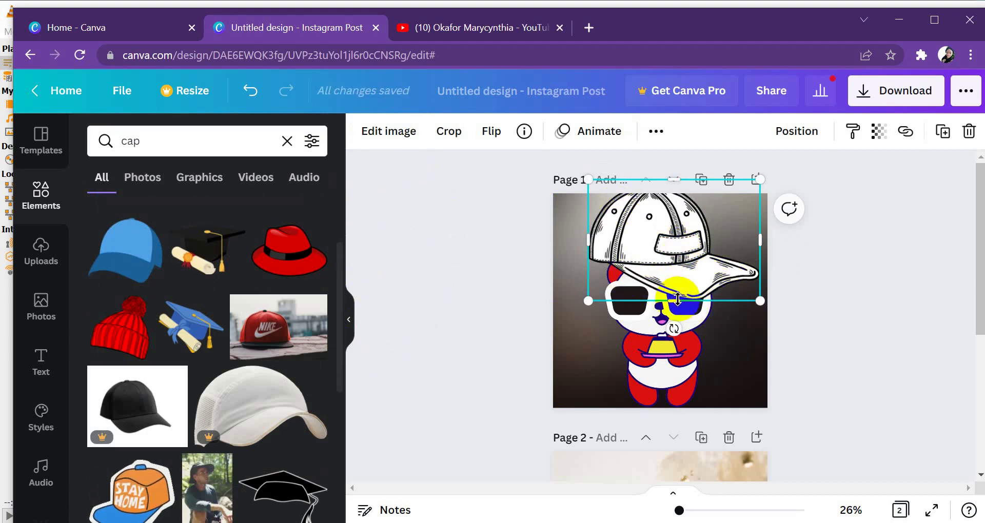
pyautogui.moveTo(585, 301); pyautogui.dragTo(595, 254)
pyautogui.moveTo(686, 239); pyautogui.dragTo(658, 254)
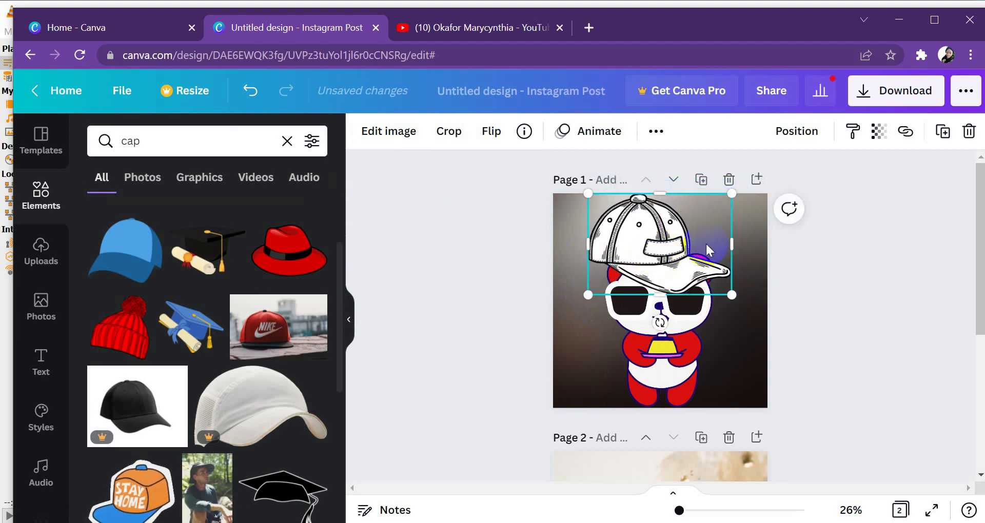
# Try flipping the baseball cap vertically and horizontally, and return it to its original orientation
pyautogui.click(445, 95)
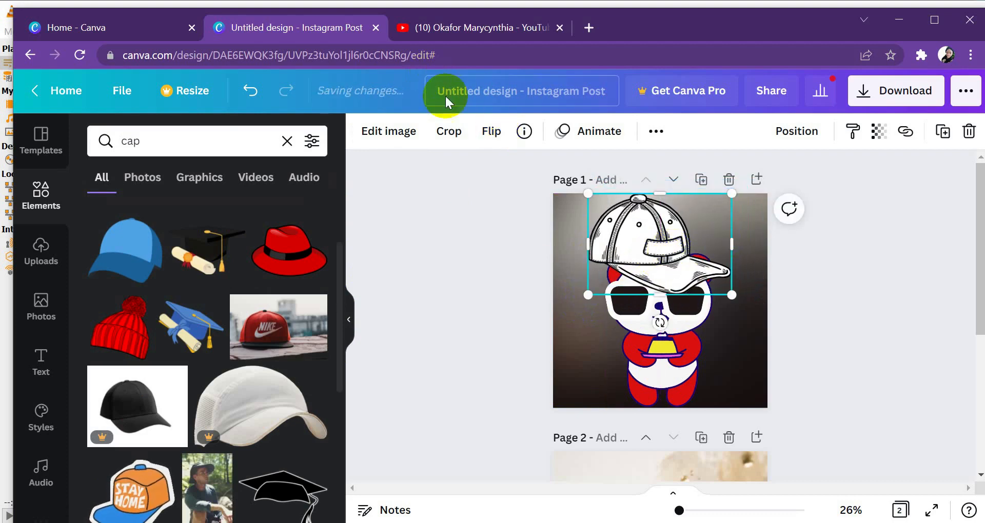
pyautogui.click(490, 131)
pyautogui.click(488, 206)
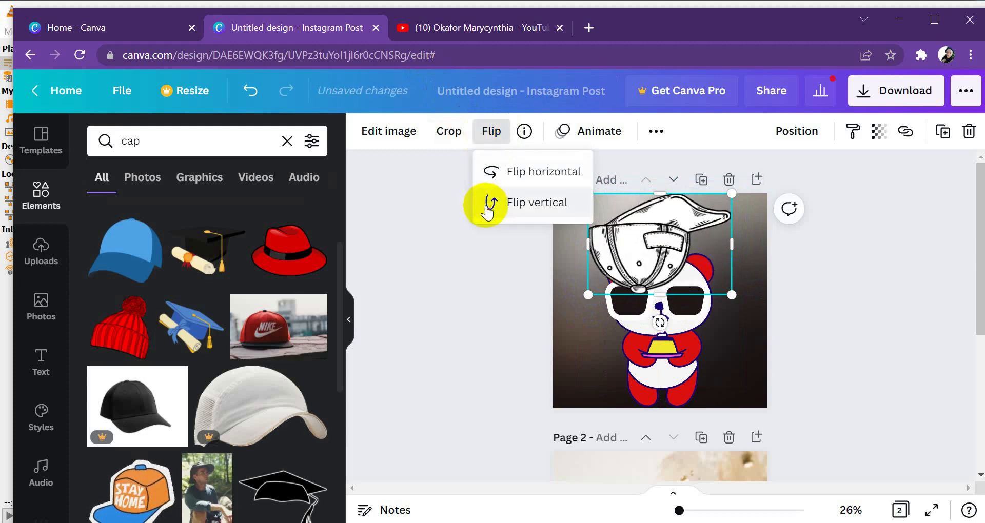
pyautogui.click(496, 177)
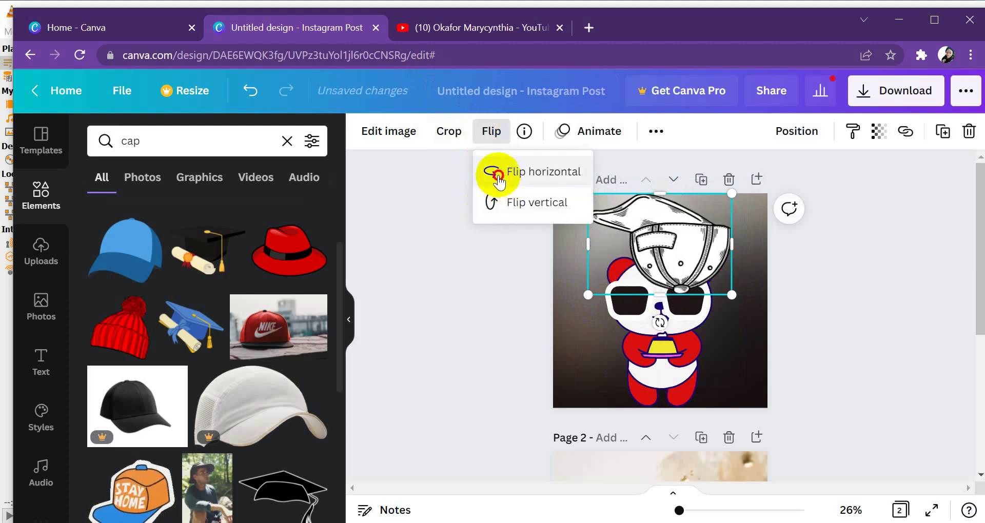
pyautogui.click(498, 174)
pyautogui.click(508, 199)
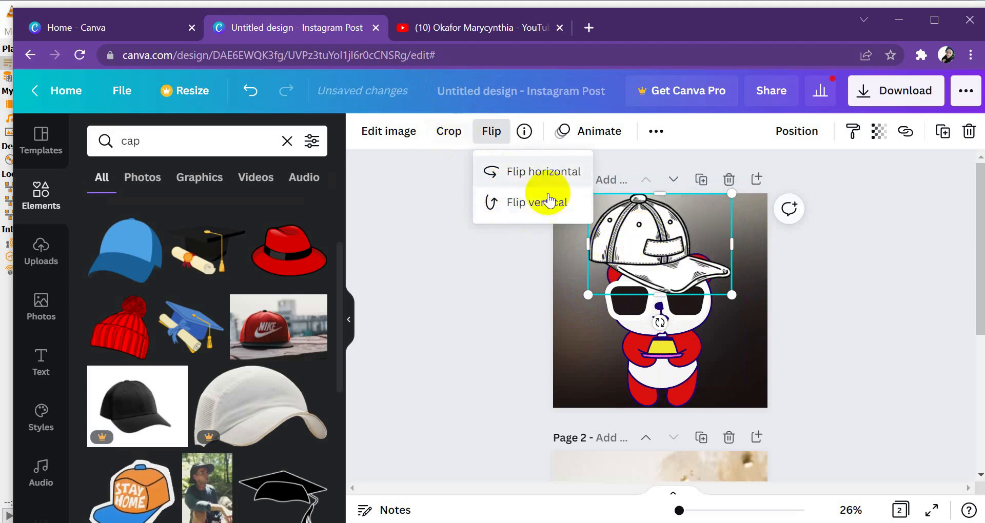
# Delete the black-and-white baseball cap from page 1
pyautogui.moveTo(660, 262); pyautogui.dragTo(656, 247)
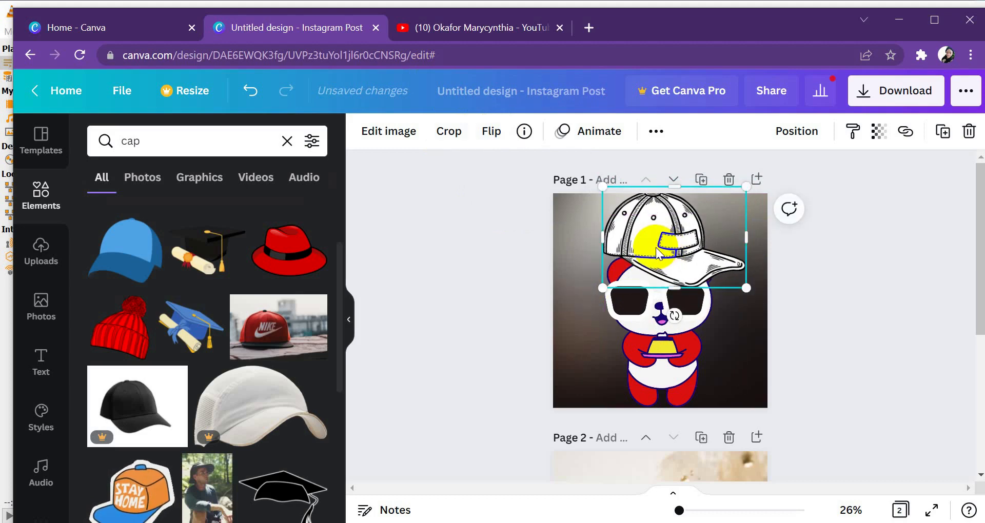
pyautogui.press('Delete')
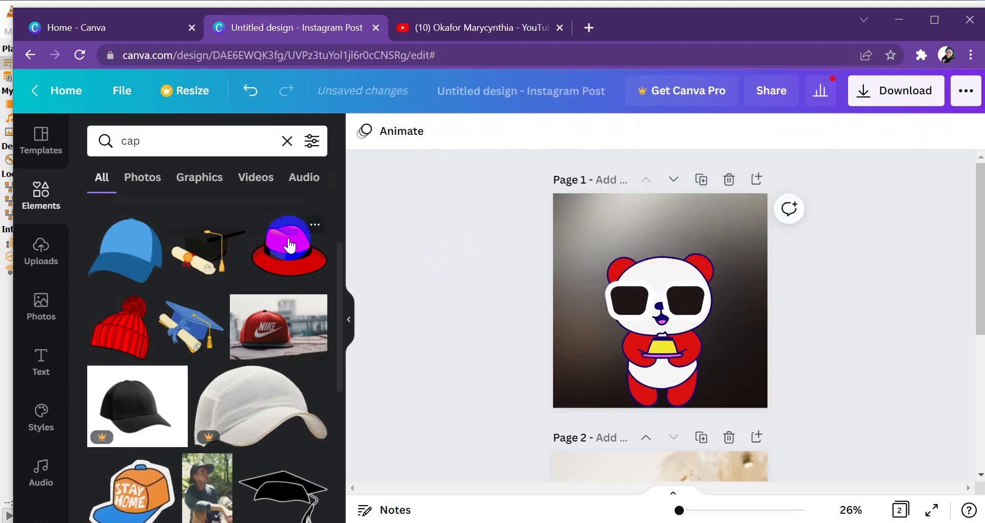
# Add the red beret to page 1 and place it in the page's upper-left area, above the panda
pyautogui.click(320, 325)
pyautogui.moveTo(336, 312); pyautogui.dragTo(342, 398)
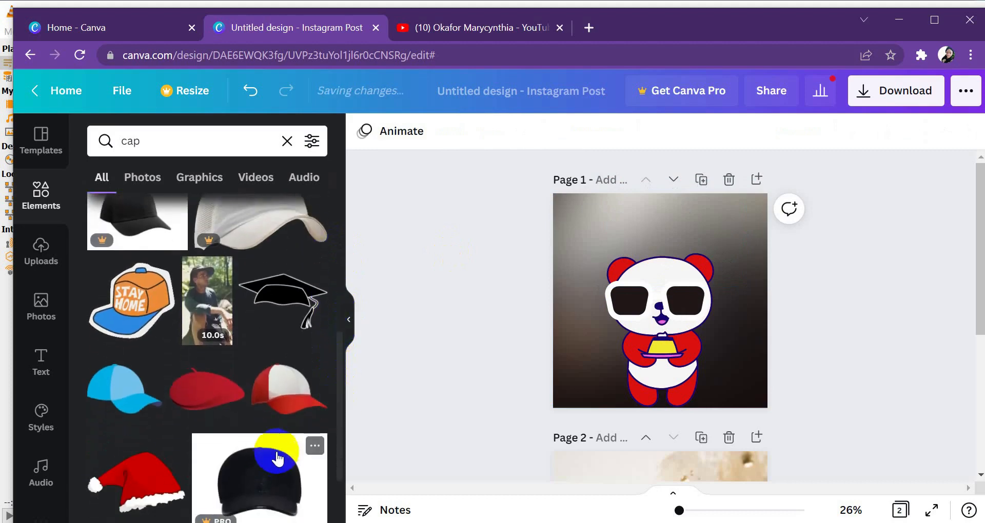
pyautogui.click(207, 386)
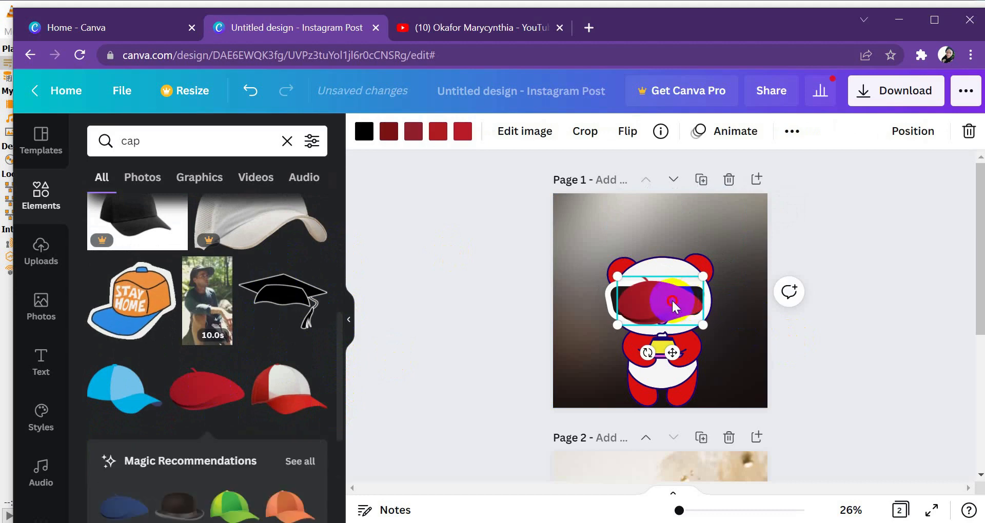
pyautogui.moveTo(663, 266); pyautogui.dragTo(696, 279)
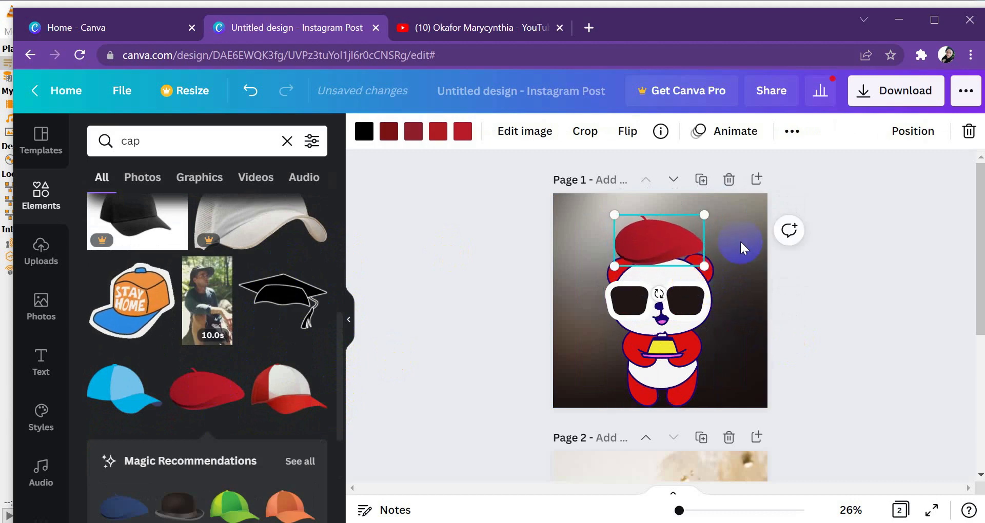
pyautogui.moveTo(656, 238); pyautogui.dragTo(613, 226)
pyautogui.click(706, 292)
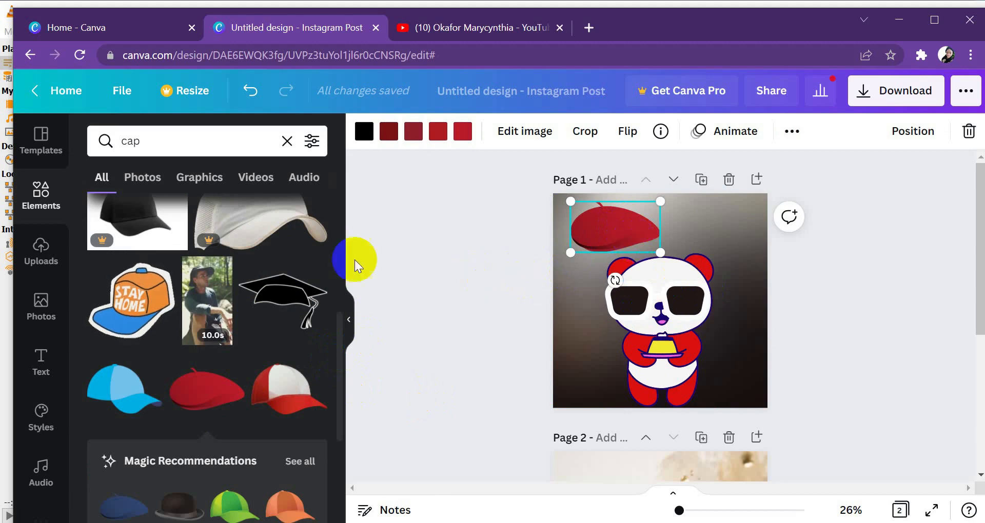
# Clear the cap search and add the rainbow-maned unicorn from the suggested graphics to page 2
pyautogui.click(284, 141)
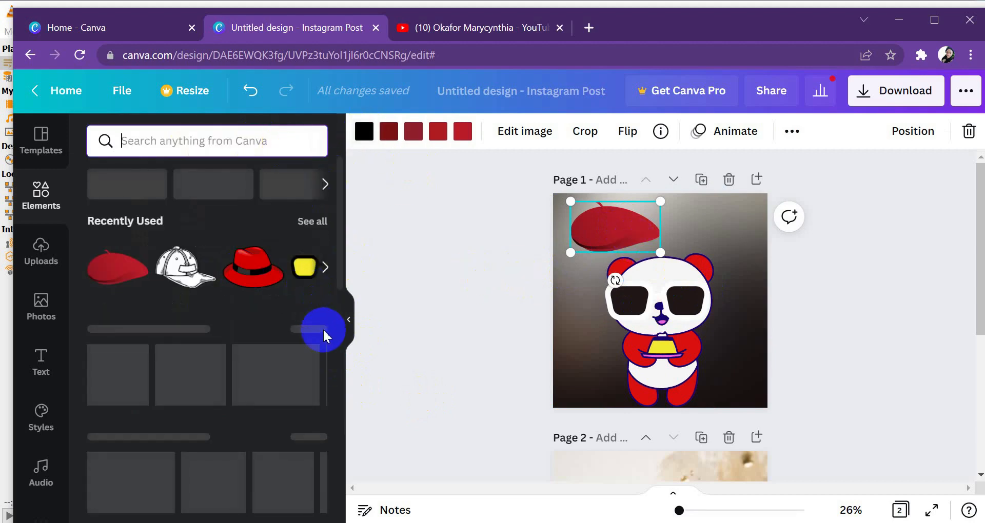
pyautogui.scroll(-3, 334, 271)
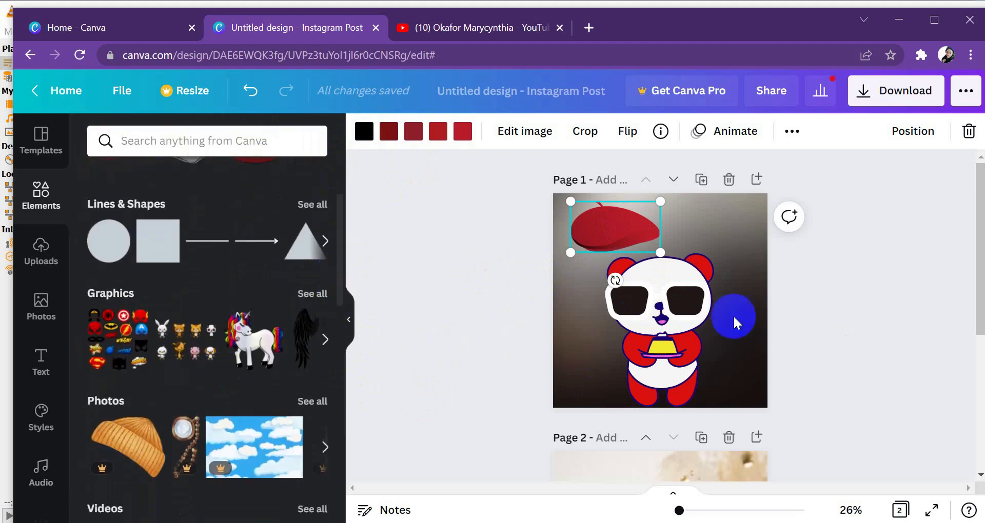
pyautogui.moveTo(978, 210); pyautogui.dragTo(977, 323)
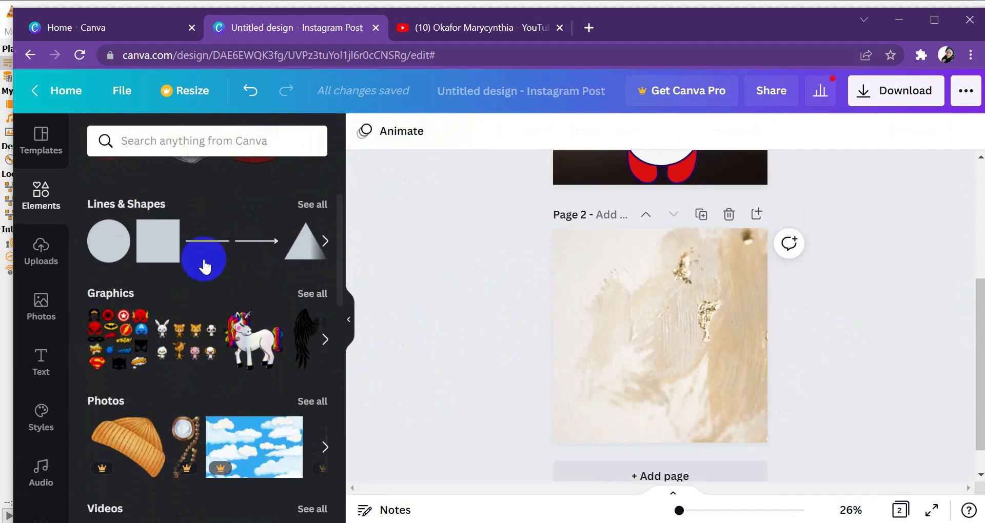
pyautogui.click(245, 357)
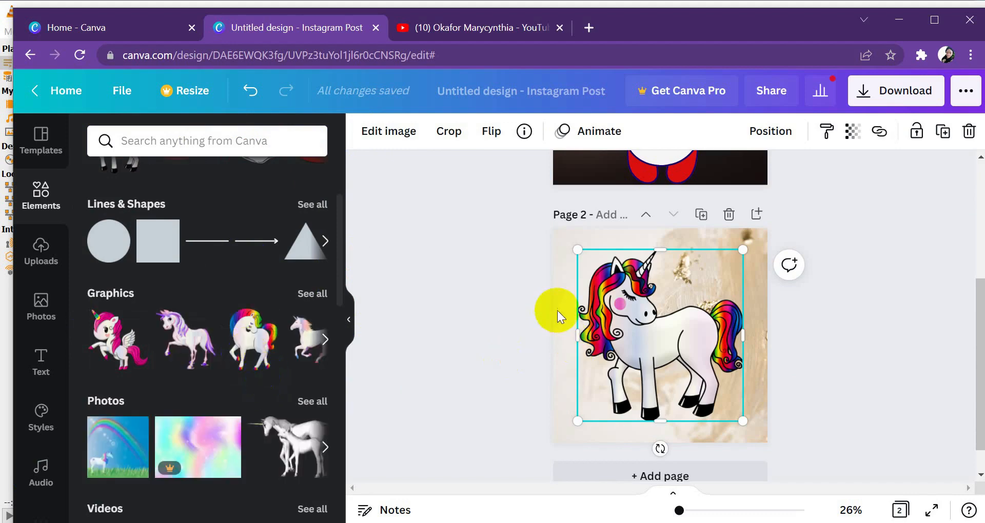
# Reposition the unicorn slightly right of centre on page 2, leaving it uncropped
pyautogui.moveTo(633, 308); pyautogui.dragTo(662, 332)
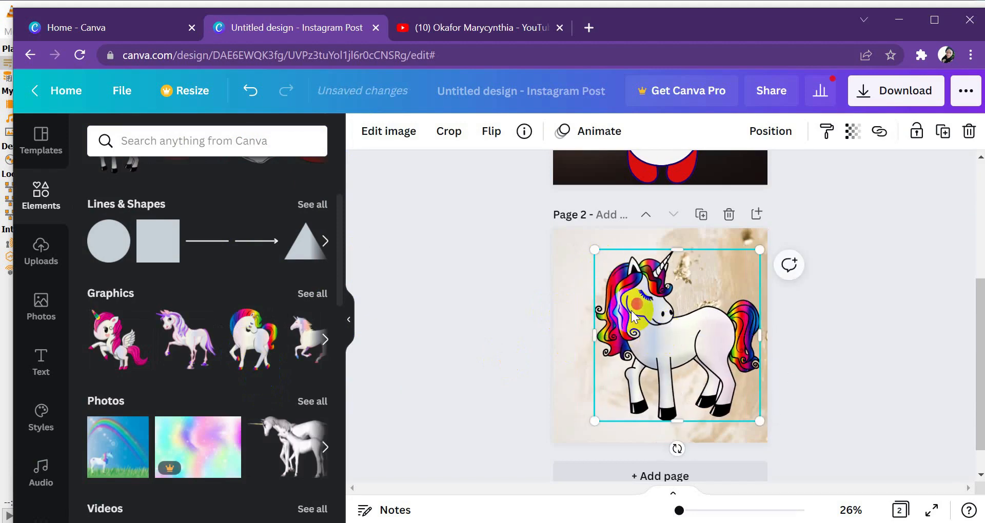
pyautogui.moveTo(658, 352); pyautogui.dragTo(644, 347)
pyautogui.doubleClick(644, 347)
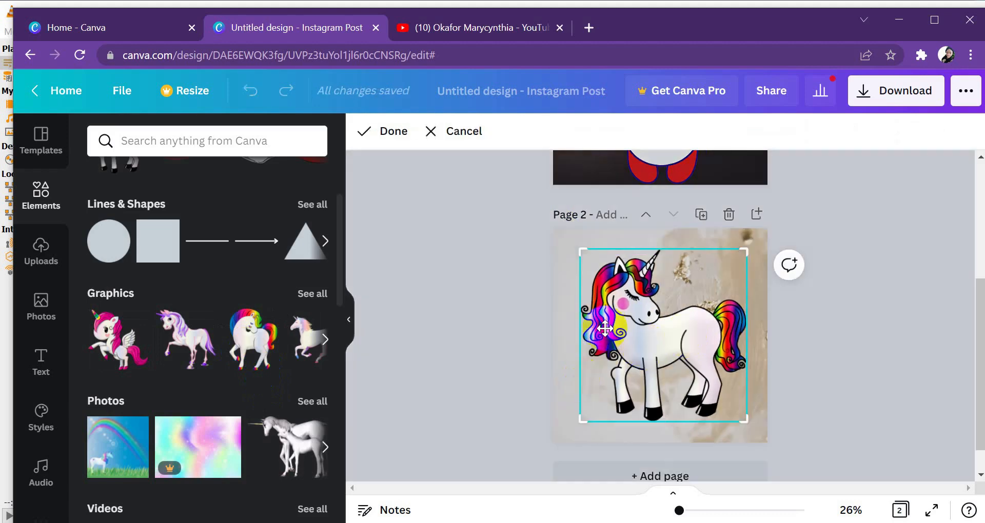
pyautogui.click(527, 302)
pyautogui.moveTo(677, 308); pyautogui.dragTo(685, 307)
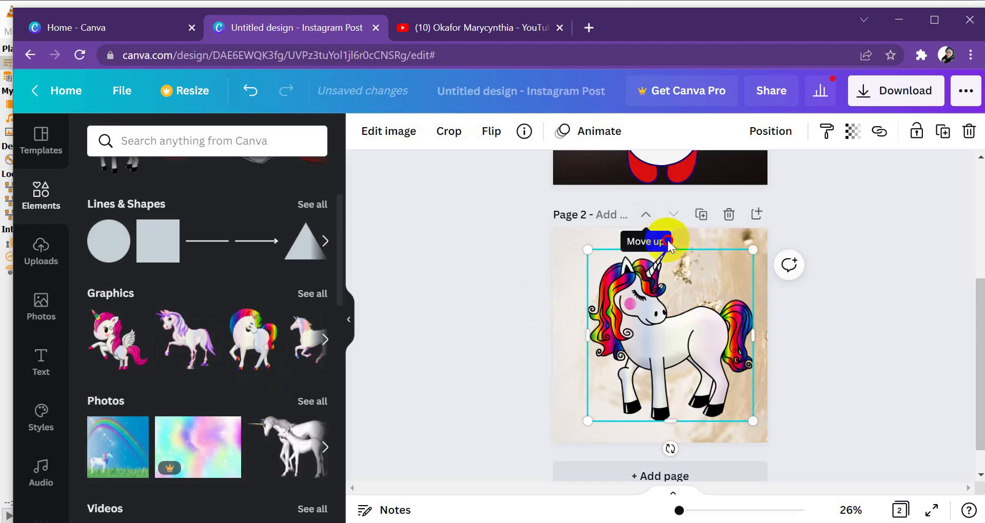
# Delete page 2 and undo the deletion
pyautogui.click(563, 239)
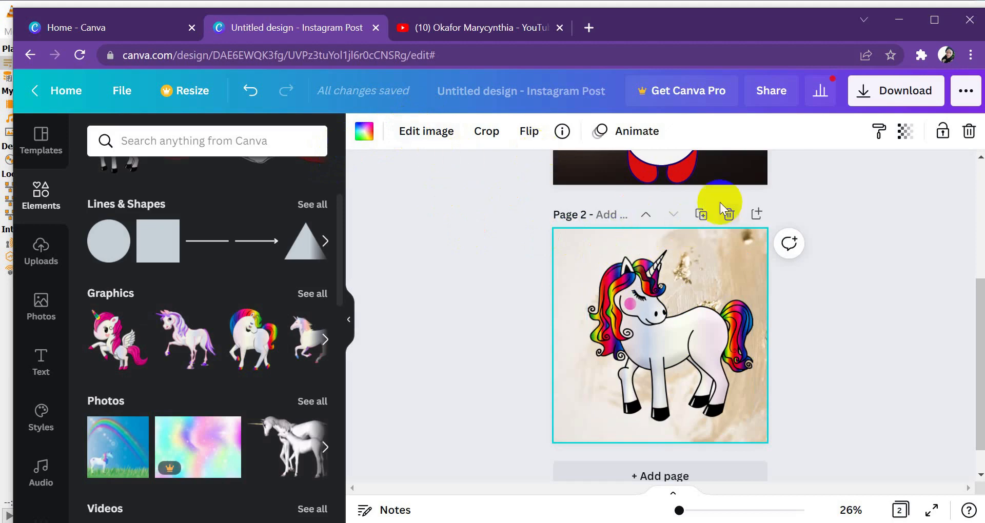
pyautogui.click(728, 215)
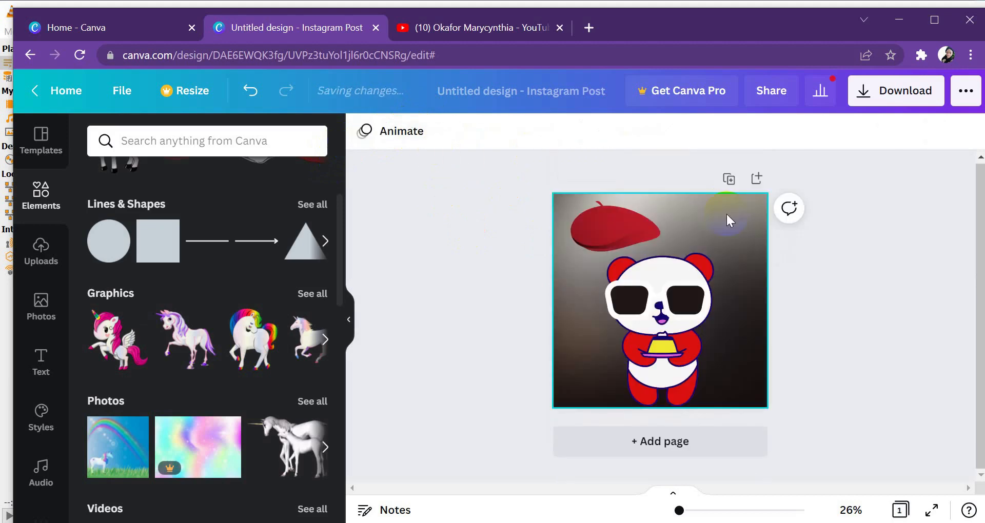
pyautogui.hotkey('ctrl', 'z')
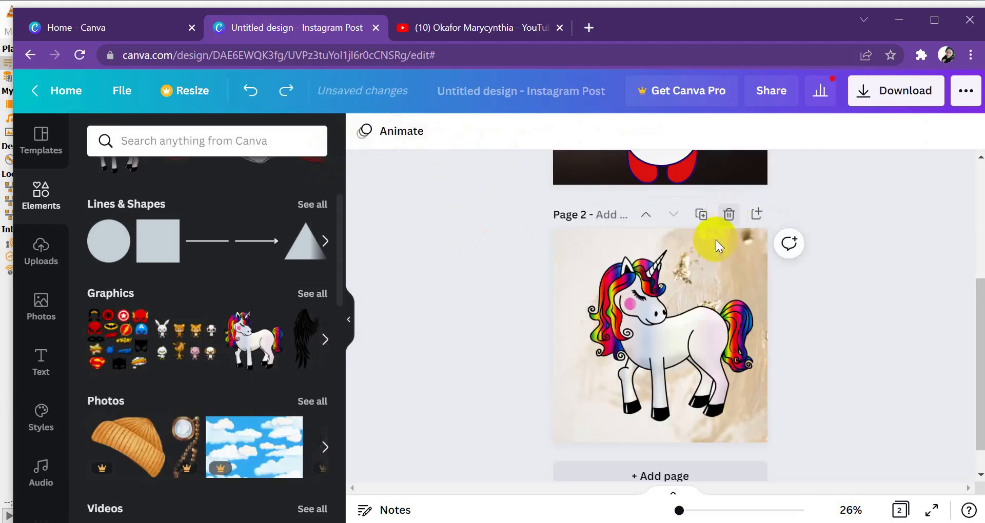
# Delete the background photo from page 2 and set the page background to the yellow document colour
pyautogui.click(739, 284)
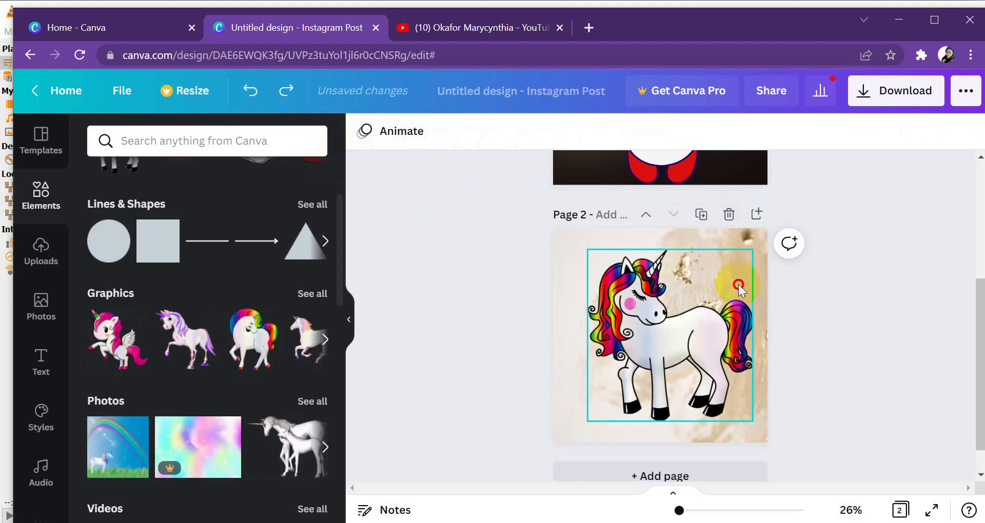
pyautogui.click(720, 234)
pyautogui.press('Delete')
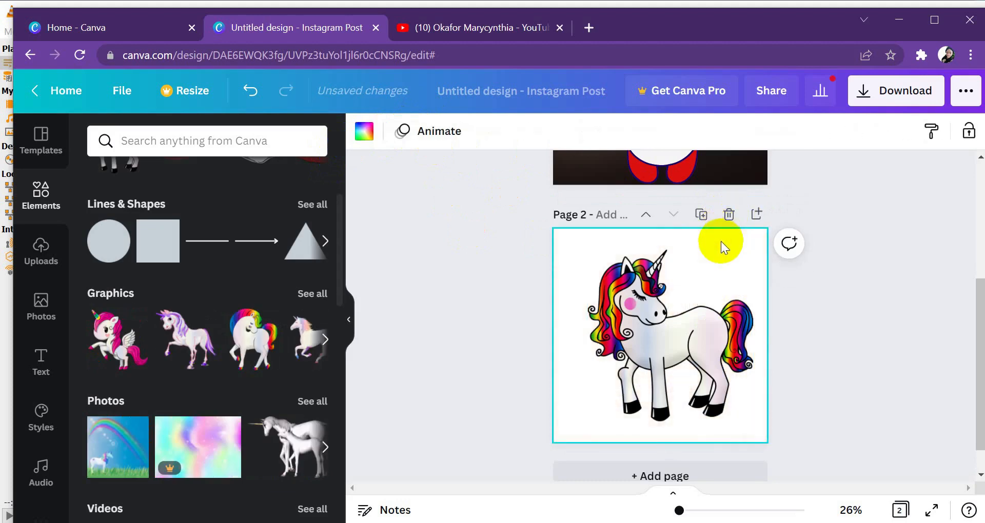
pyautogui.click(364, 131)
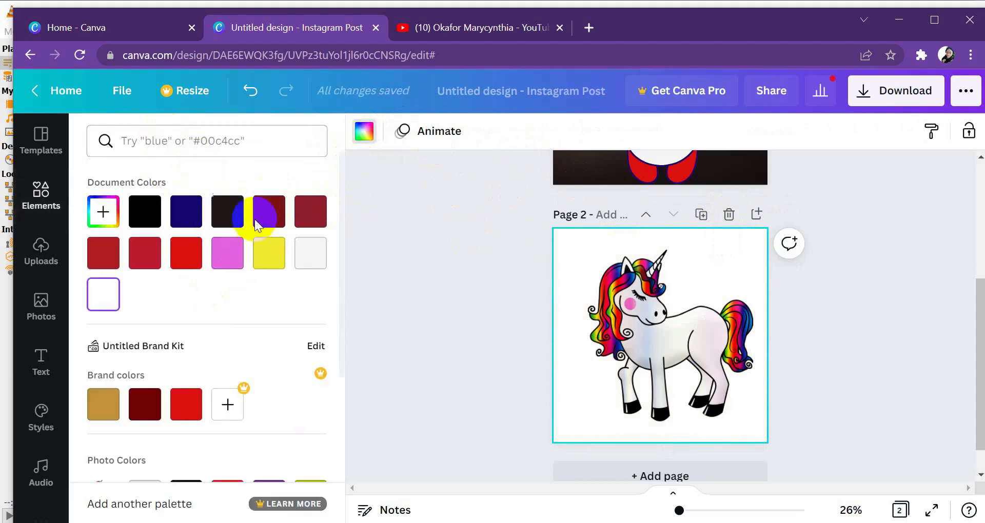
pyautogui.click(275, 259)
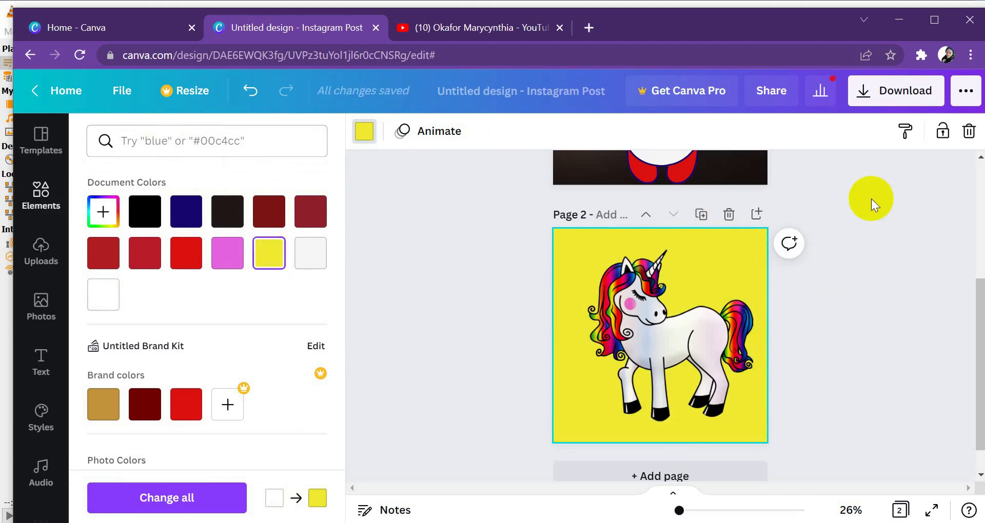
# Try the Page Lift and Glow shadow effects on the page 2 unicorn and discard them
pyautogui.click(717, 364)
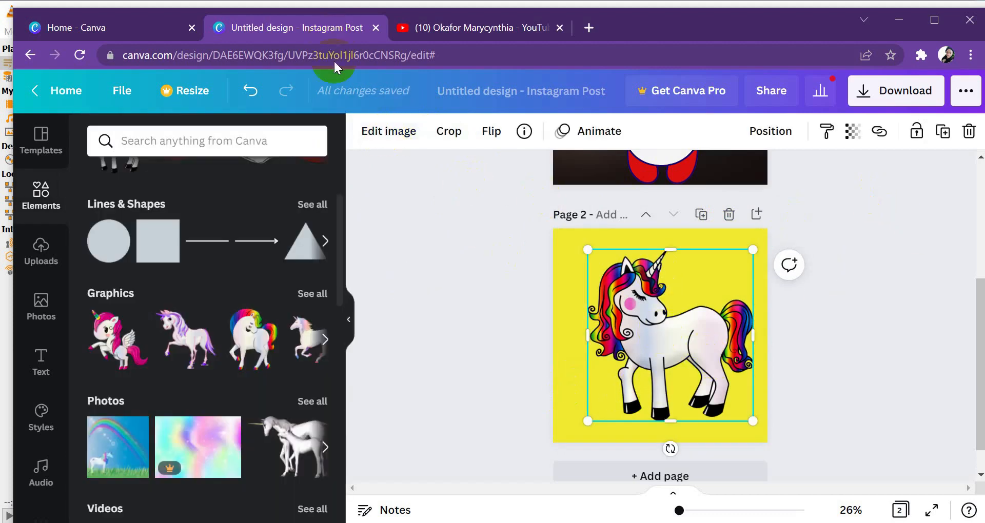
pyautogui.click(390, 132)
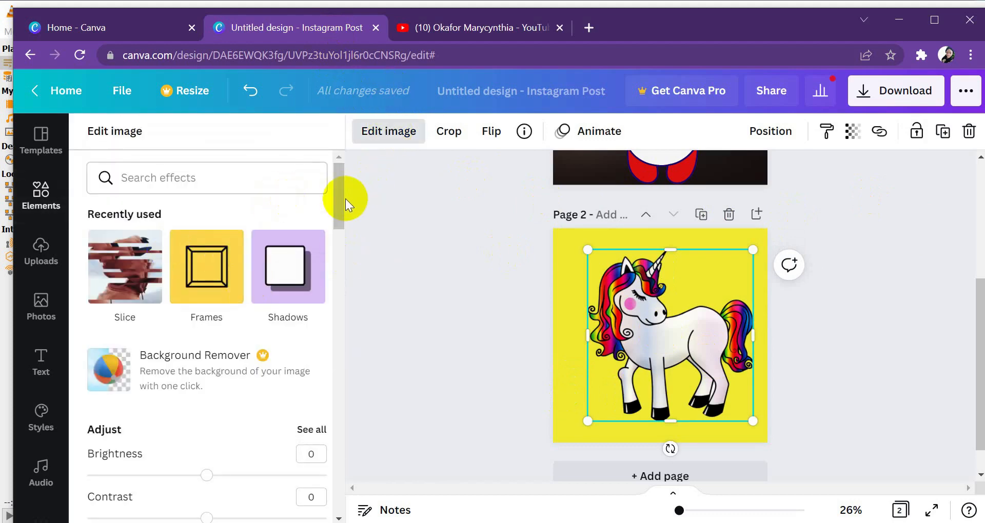
pyautogui.moveTo(340, 203); pyautogui.dragTo(340, 223)
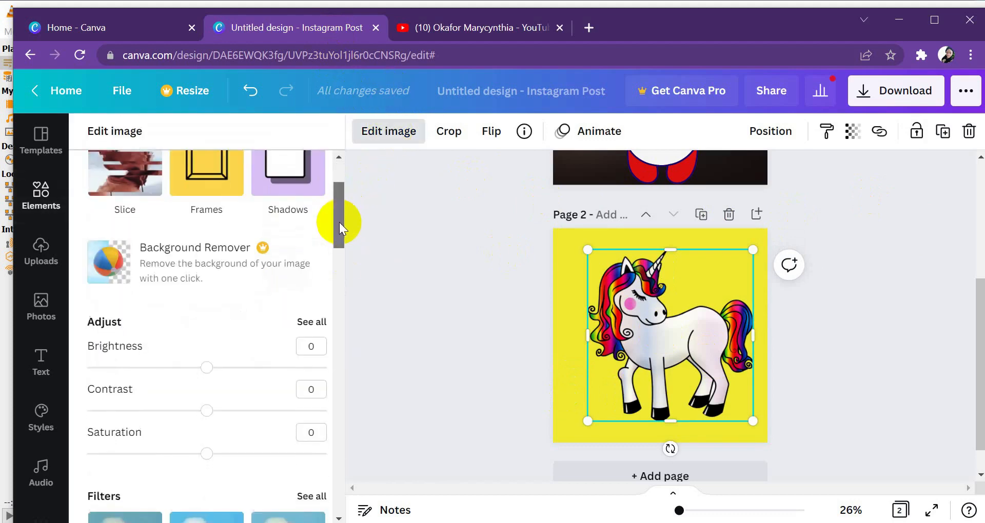
pyautogui.click(284, 189)
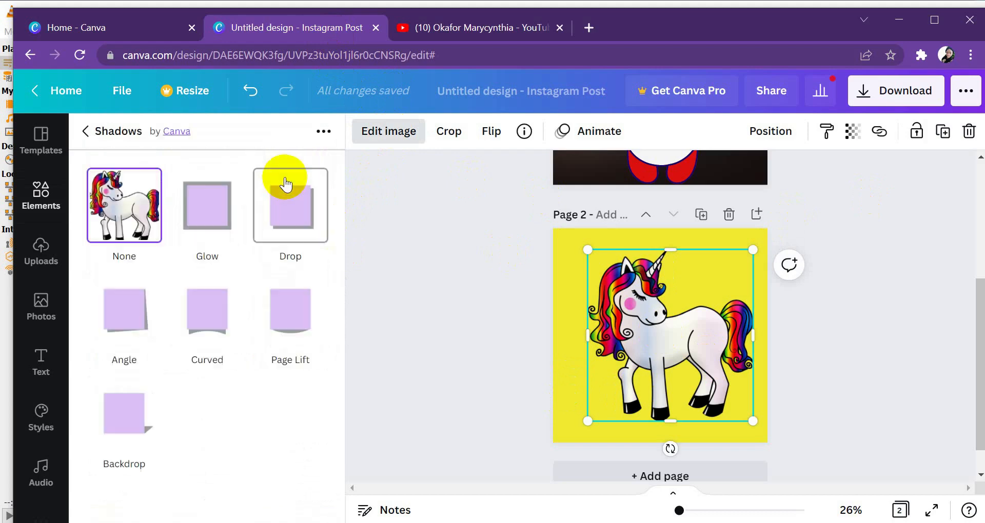
pyautogui.click(290, 333)
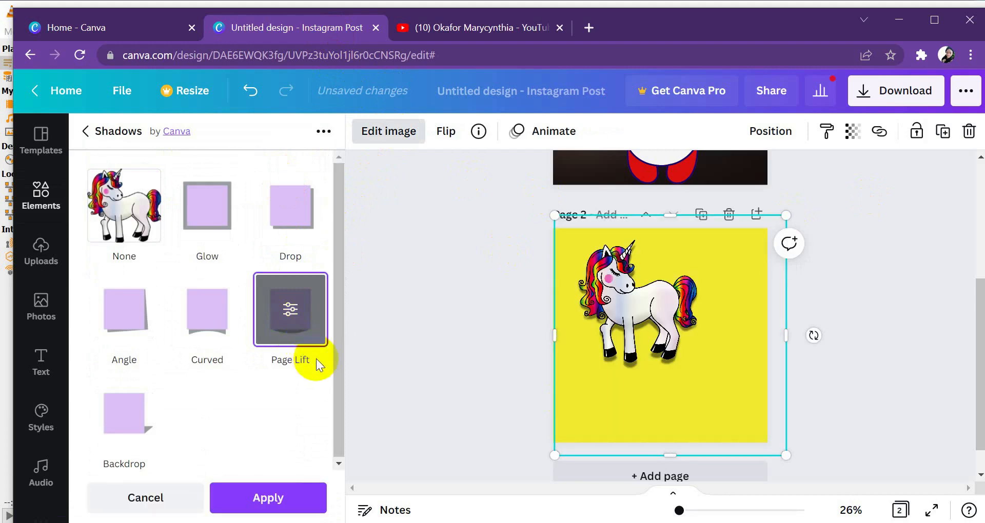
pyautogui.click(195, 303)
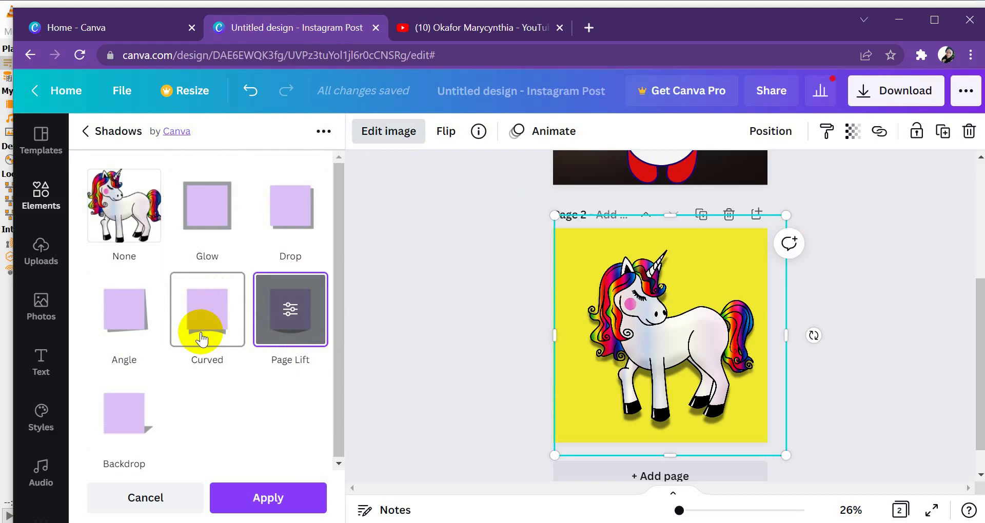
pyautogui.click(204, 197)
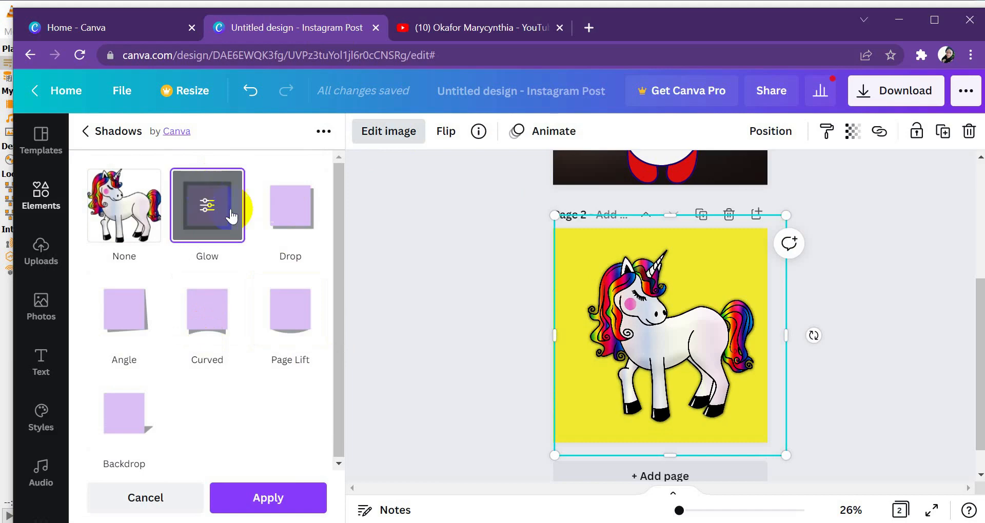
pyautogui.click(358, 252)
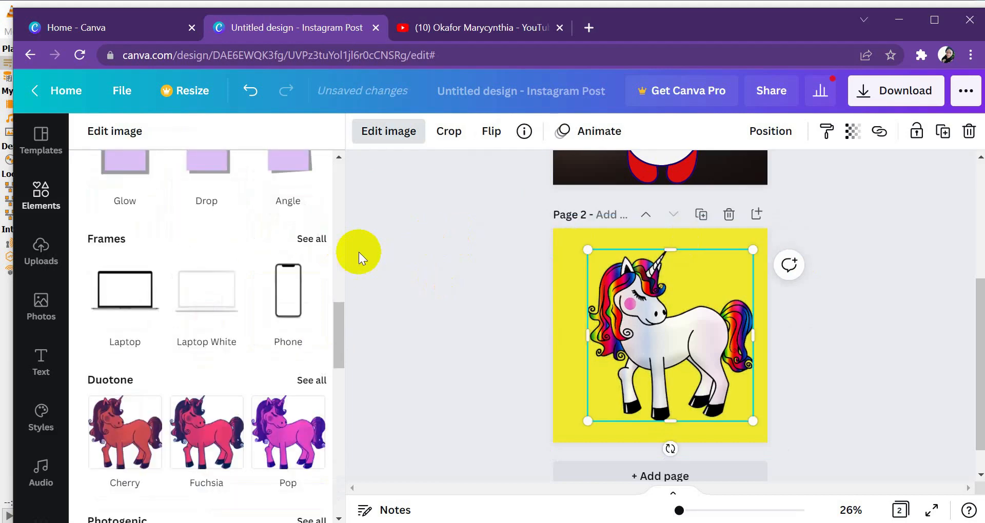
pyautogui.hotkey('ctrl', 'z')
pyautogui.hotkey('ctrl', 'z')
# Find the Letter Mosaic effect among the unicorn's image effects and enable it for use
pyautogui.moveTo(334, 328); pyautogui.dragTo(322, 354)
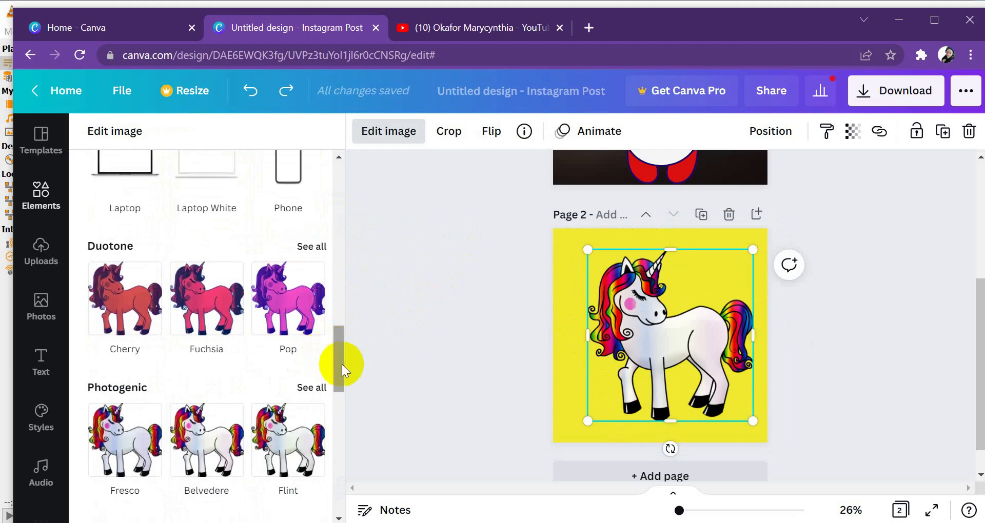
pyautogui.moveTo(336, 364); pyautogui.dragTo(337, 391)
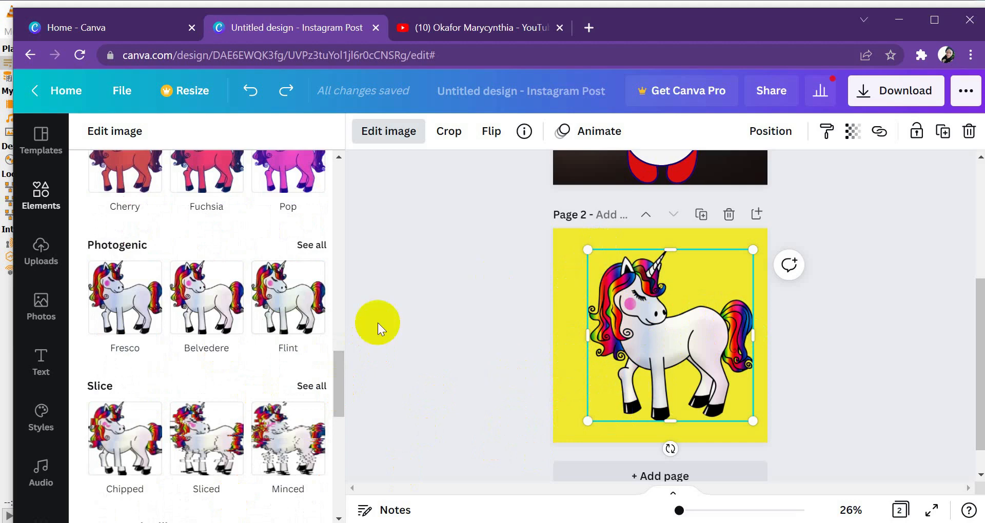
pyautogui.click(335, 392)
pyautogui.moveTo(336, 392); pyautogui.dragTo(316, 443)
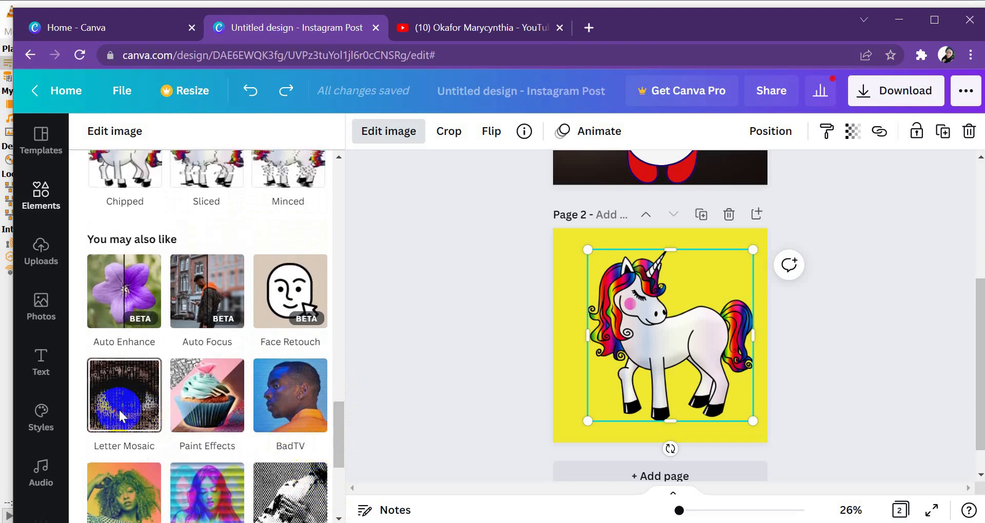
pyautogui.click(118, 408)
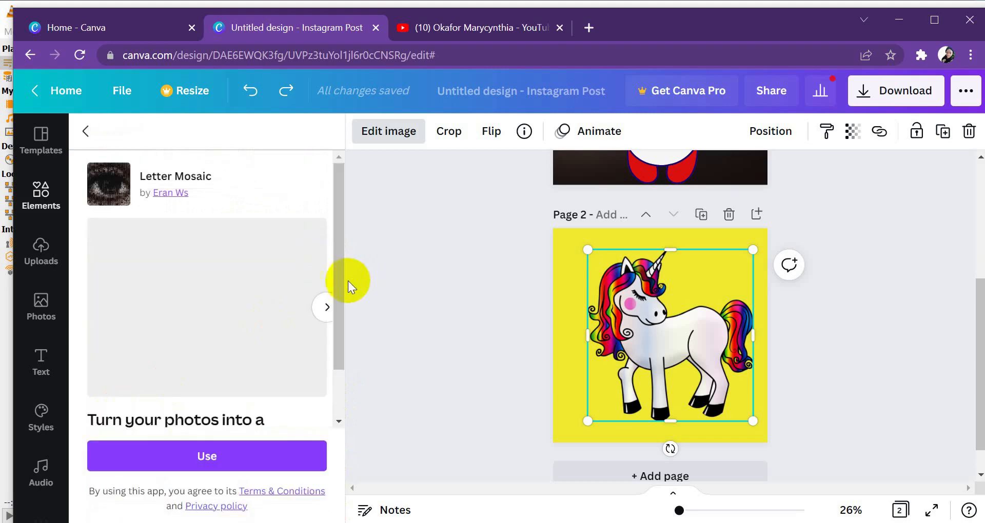
pyautogui.moveTo(336, 281); pyautogui.dragTo(334, 285)
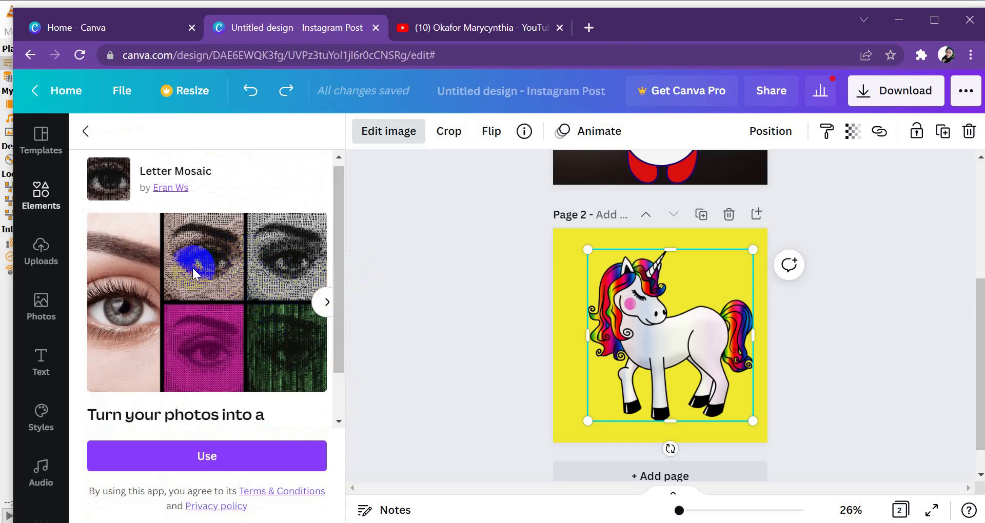
pyautogui.click(221, 455)
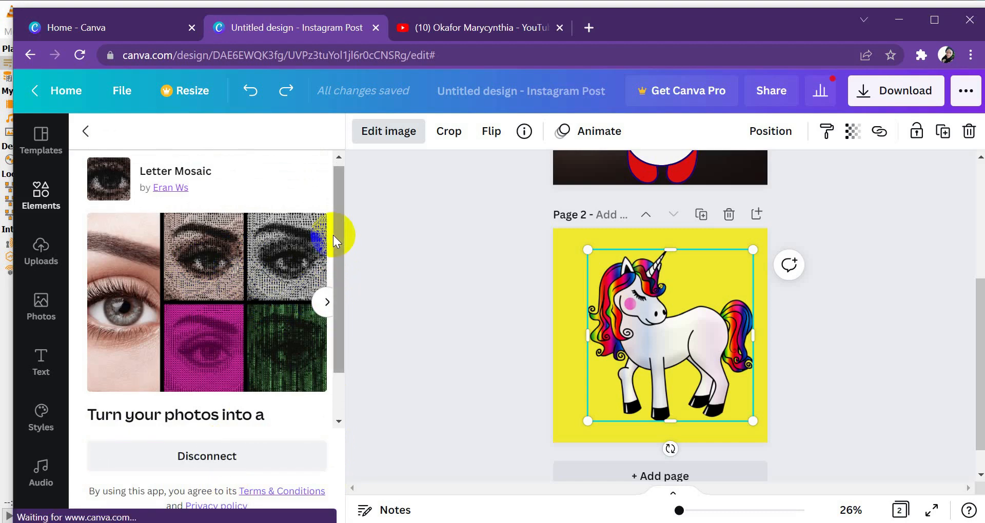
# Apply the Colorize style of the Letter Mosaic effect to the unicorn on page 2
pyautogui.moveTo(337, 233); pyautogui.dragTo(330, 334)
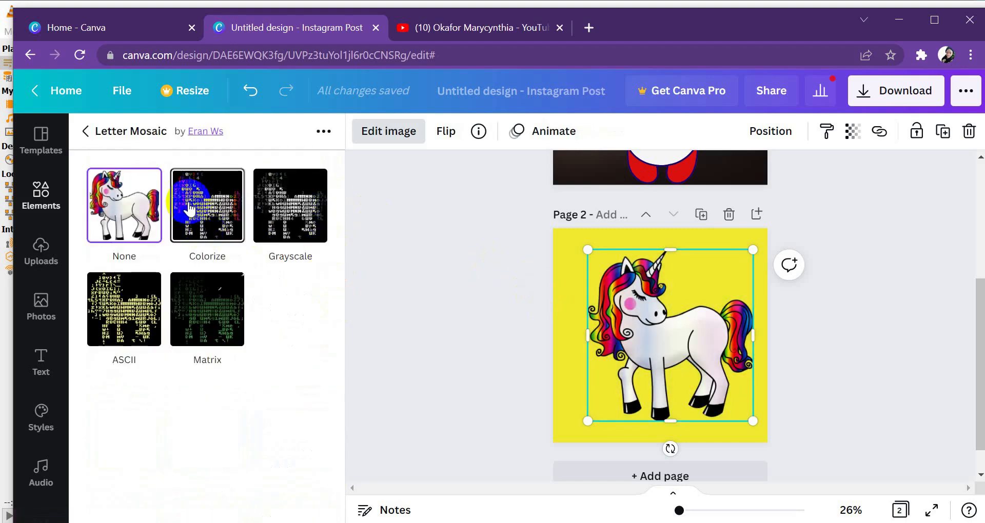
pyautogui.click(197, 245)
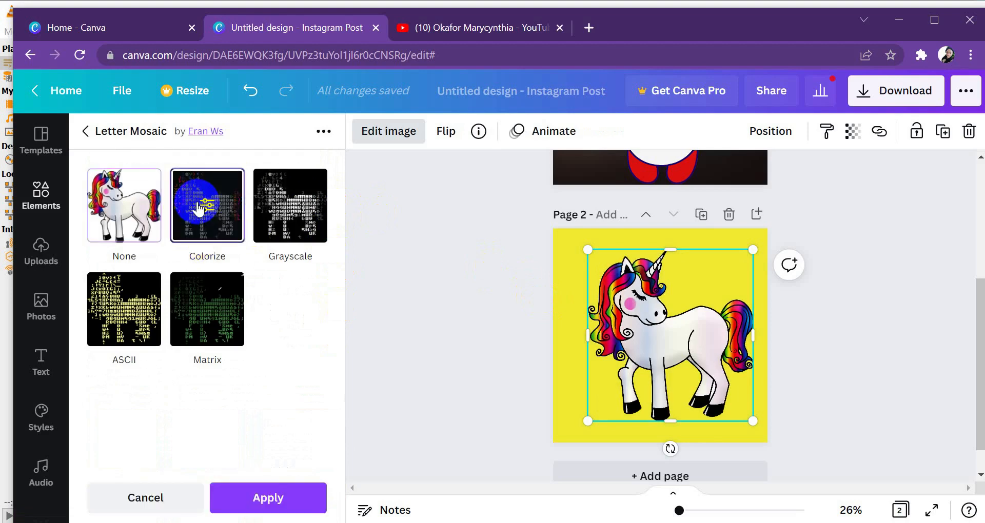
pyautogui.click(266, 513)
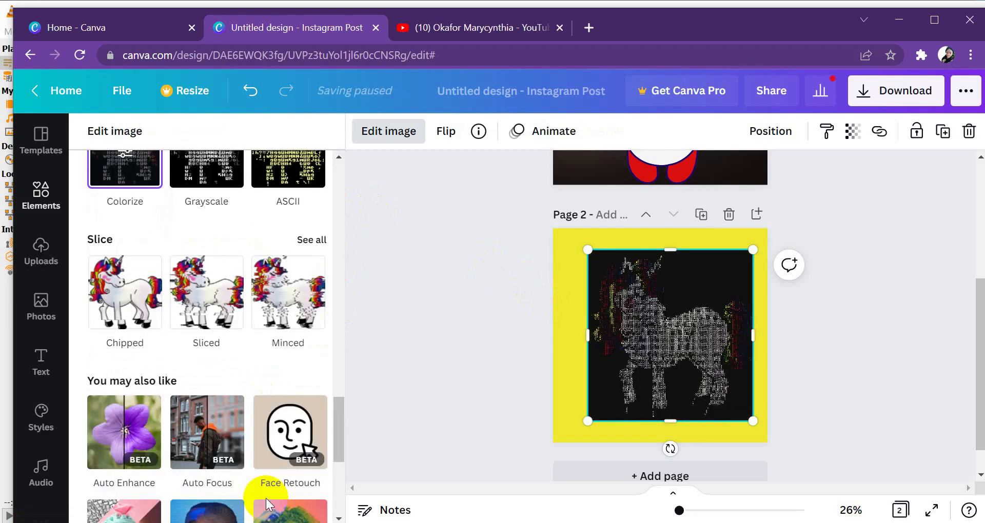
# Undo the Letter Mosaic effect on the page 2 unicorn to return to its original artwork
pyautogui.click(720, 343)
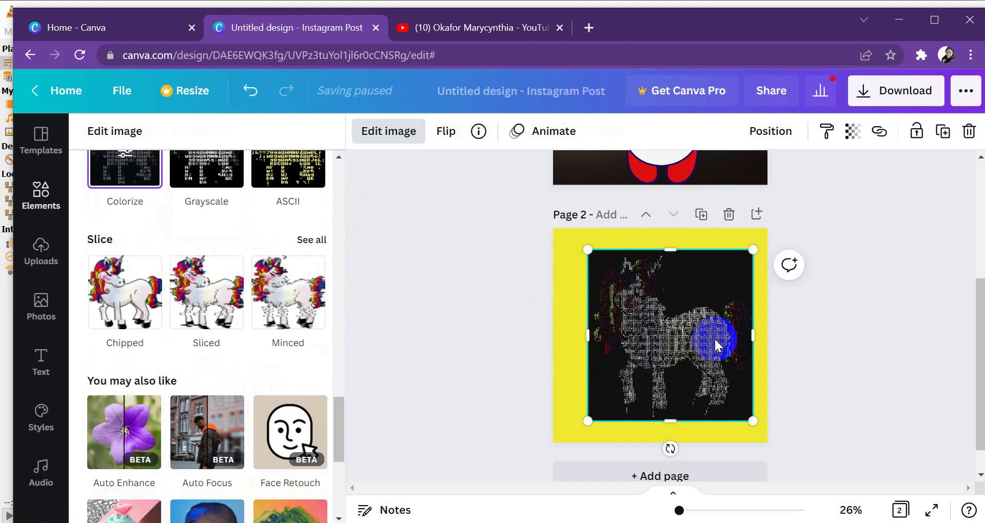
pyautogui.click(562, 310)
pyautogui.click(470, 309)
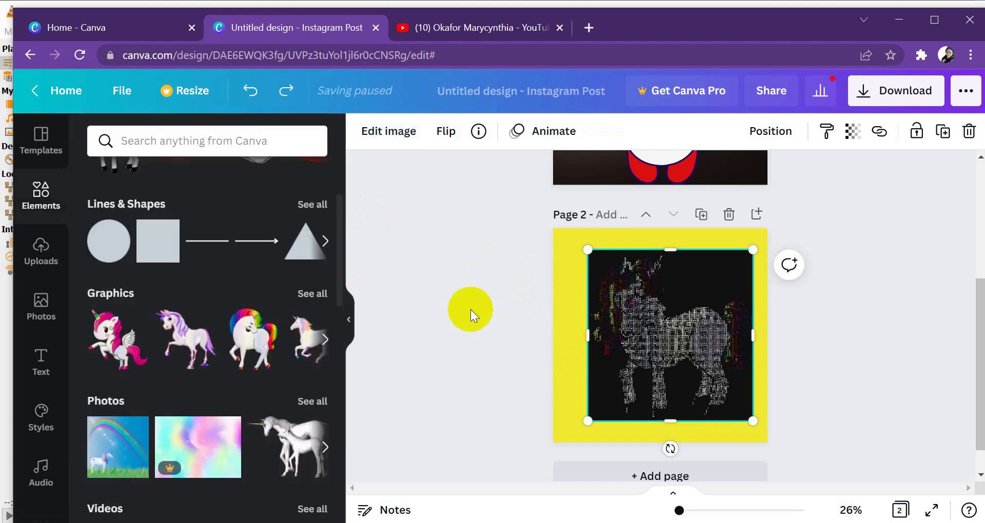
pyautogui.click(663, 338)
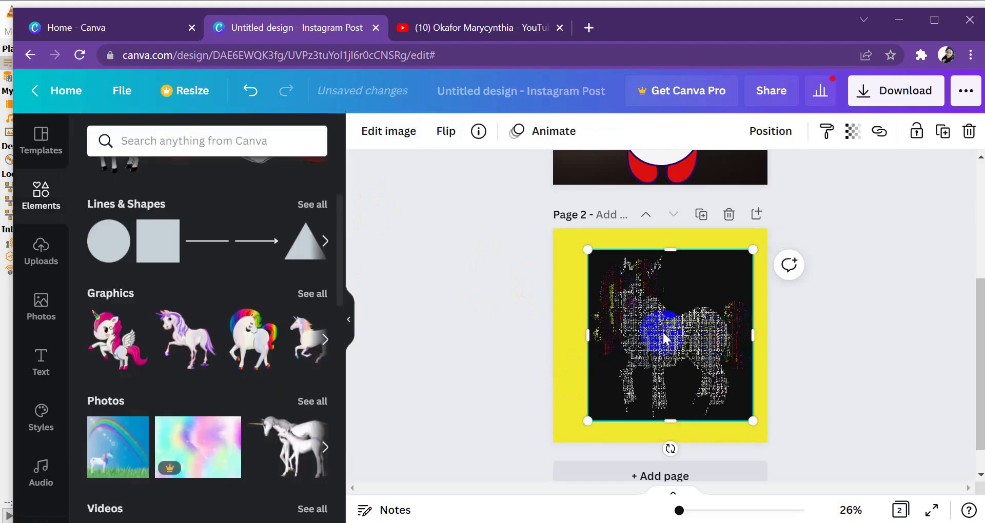
pyautogui.click(536, 322)
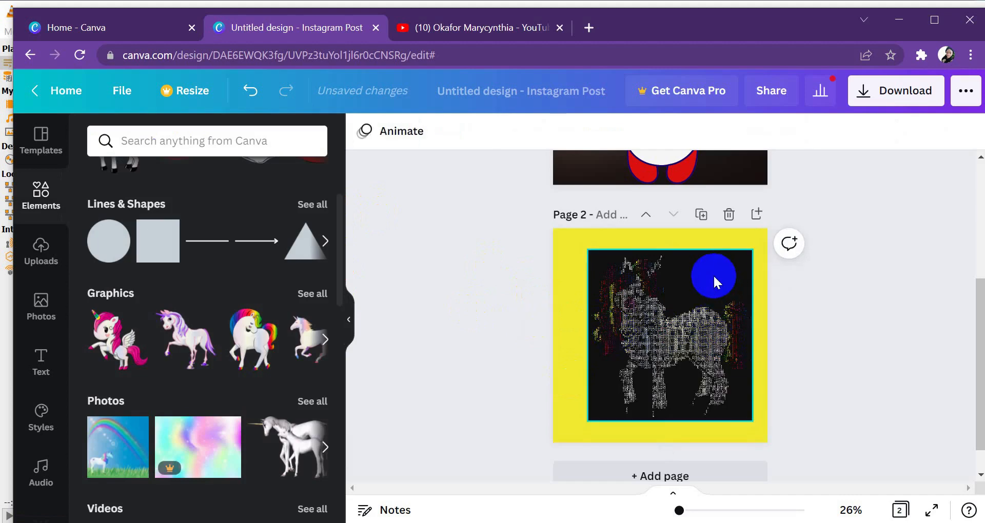
pyautogui.click(713, 276)
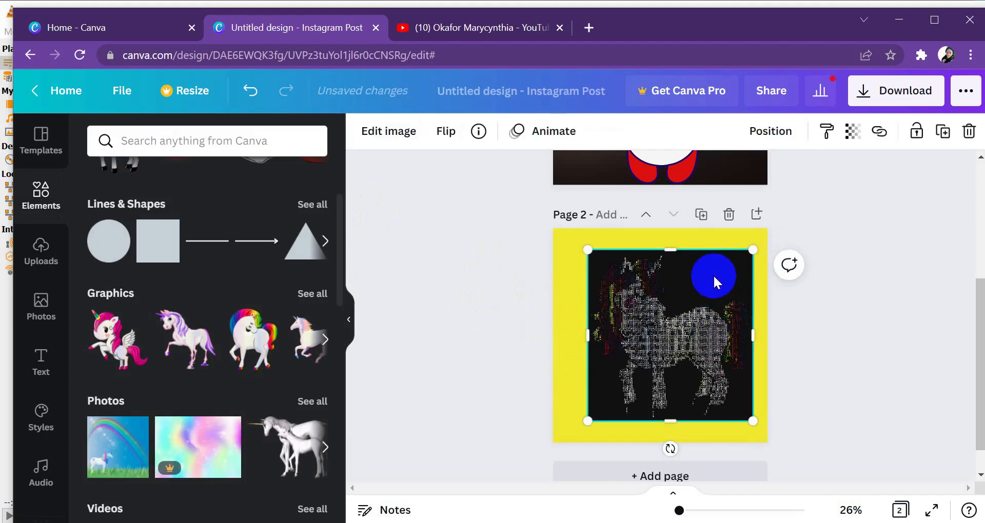
pyautogui.click(515, 316)
pyautogui.click(676, 303)
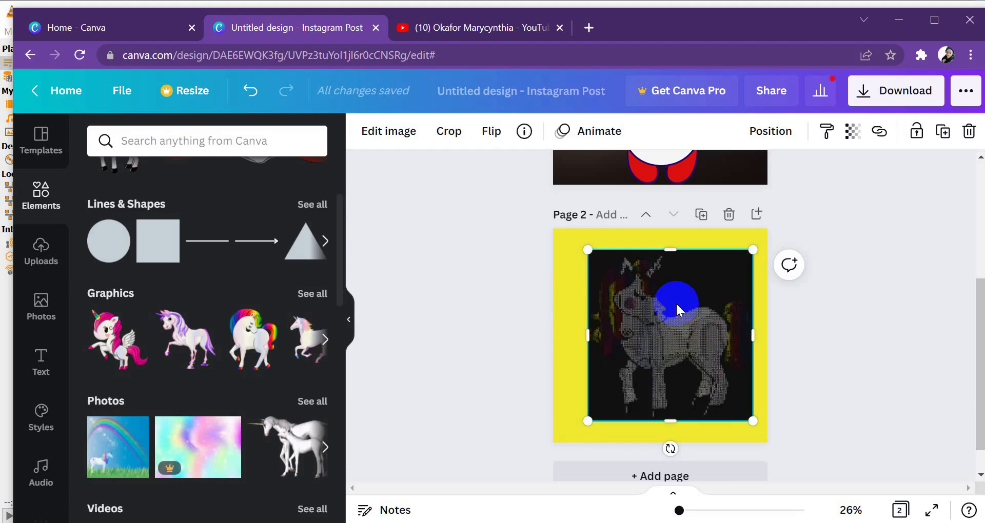
pyautogui.click(675, 307)
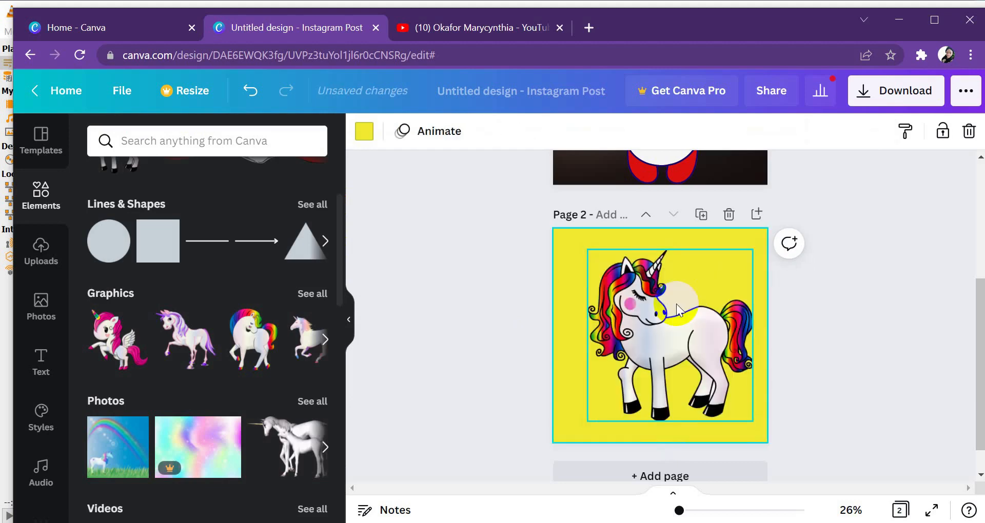
# Apply the Mustard style of the Duotone effect to the unicorn on page 2
pyautogui.click(684, 328)
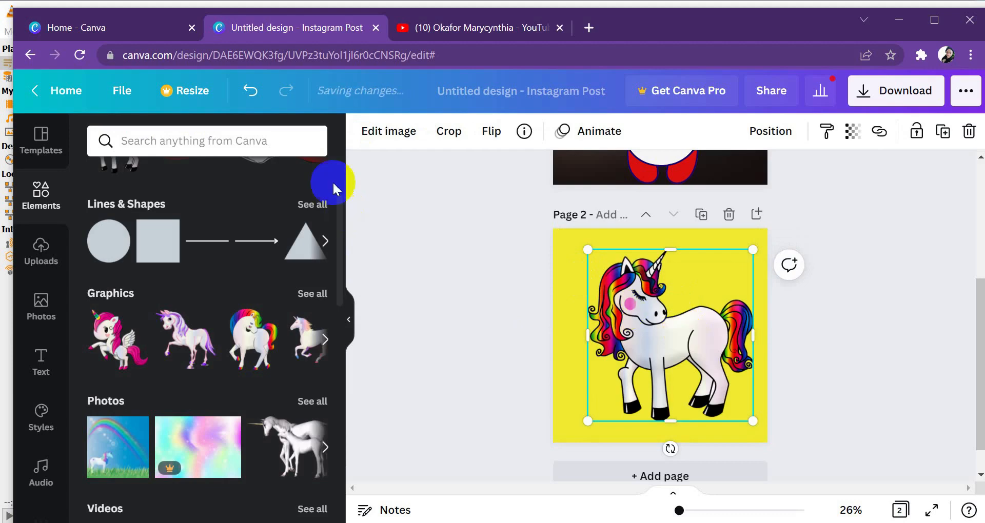
pyautogui.click(377, 134)
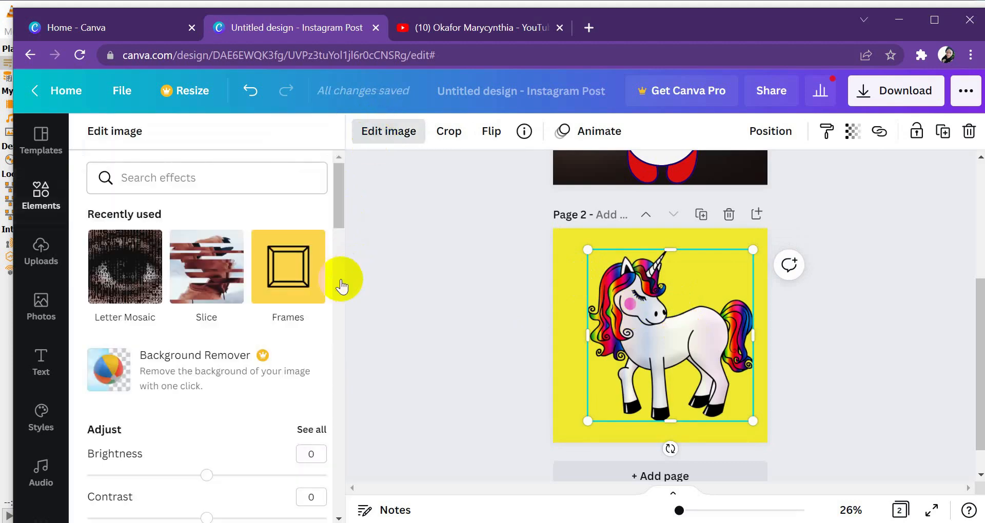
pyautogui.moveTo(341, 179); pyautogui.dragTo(359, 347)
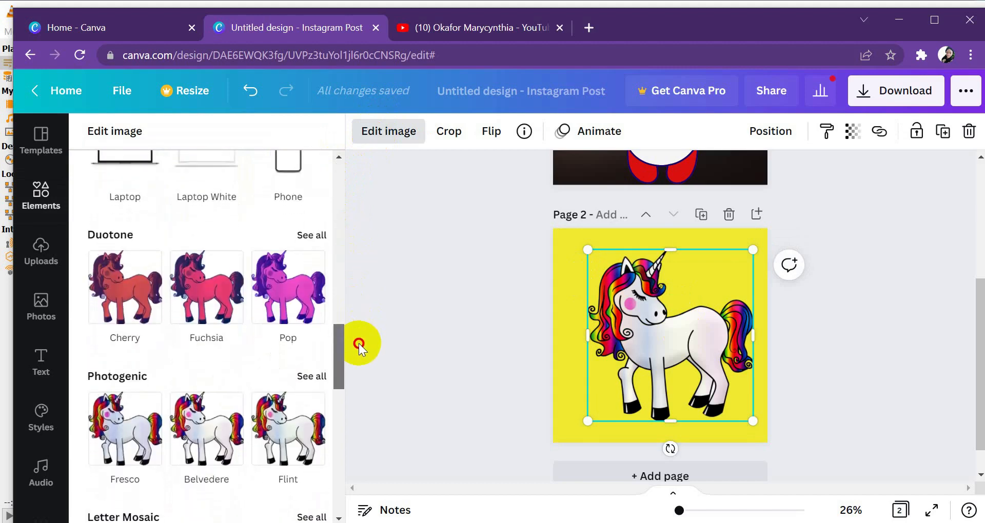
pyautogui.click(311, 235)
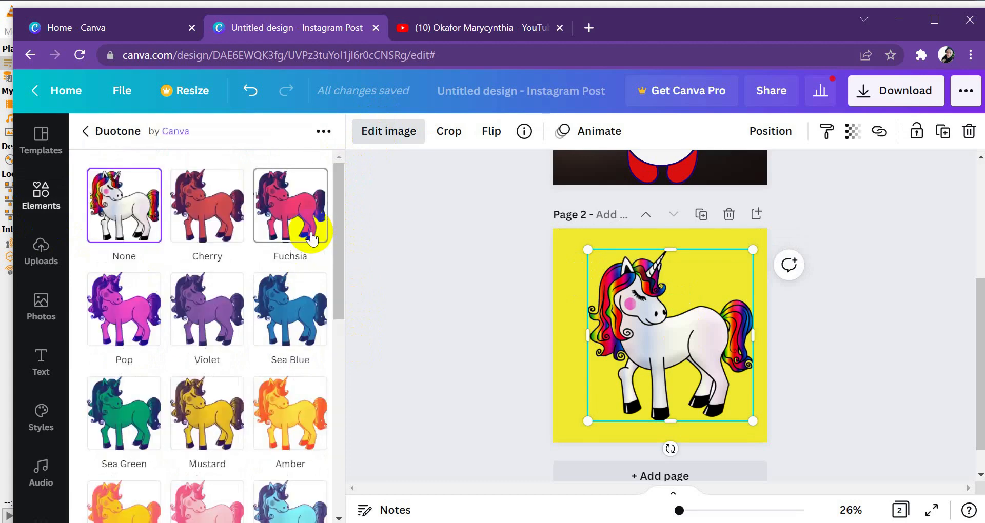
pyautogui.click(212, 415)
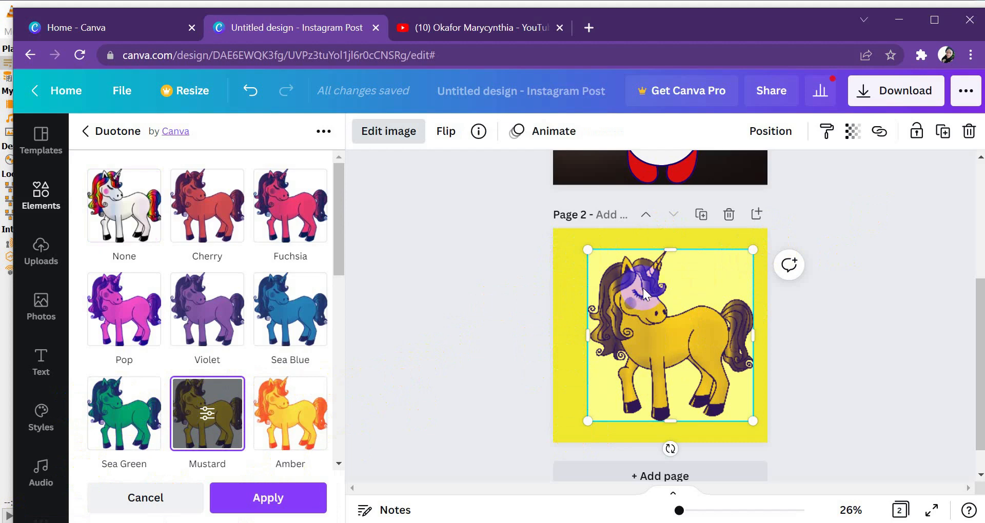
pyautogui.click(460, 321)
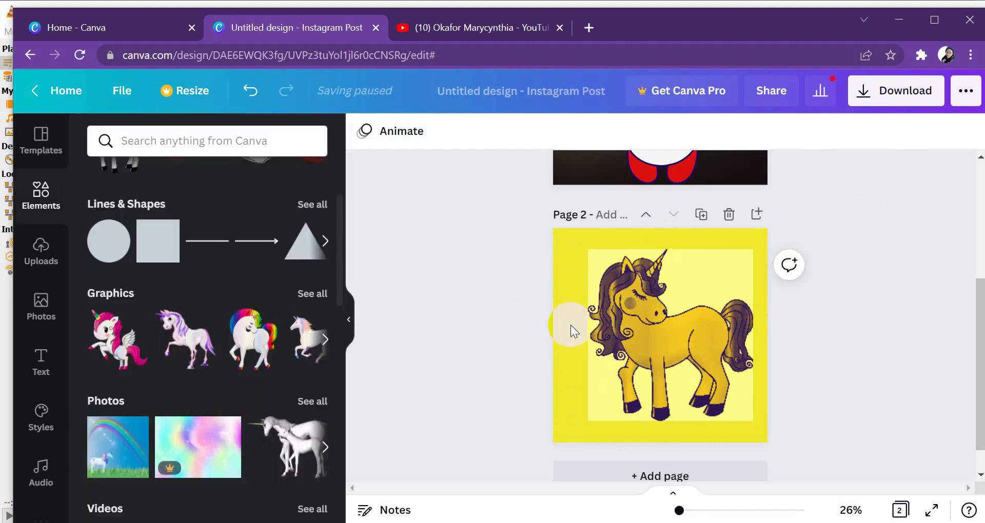
# Review the Duotone styles and the other image effects available for the page 2 unicorn
pyautogui.click(600, 319)
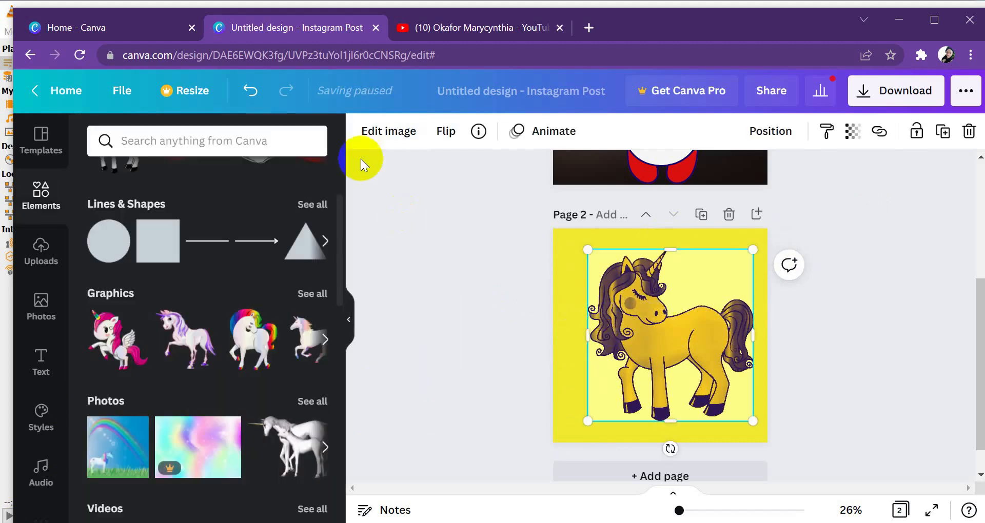
pyautogui.click(385, 131)
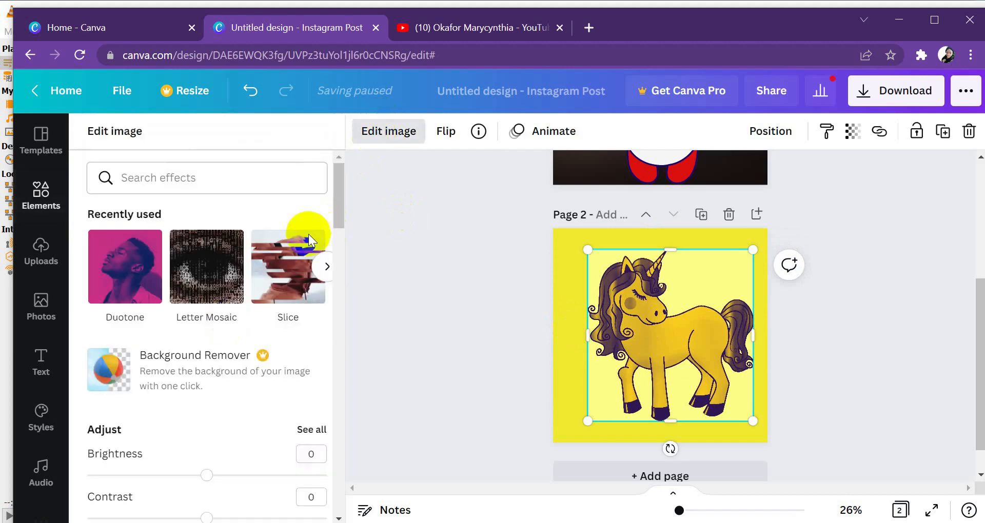
pyautogui.moveTo(339, 187); pyautogui.dragTo(343, 320)
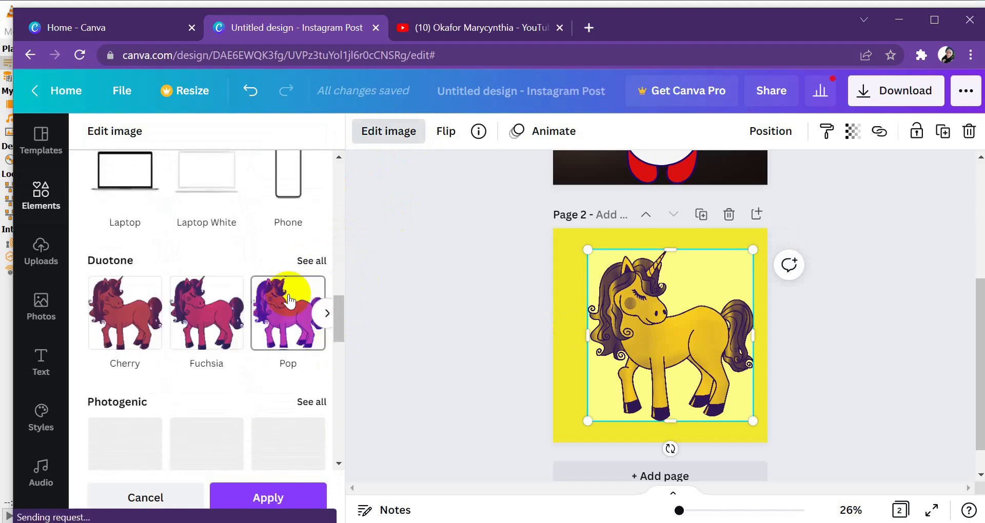
pyautogui.click(310, 263)
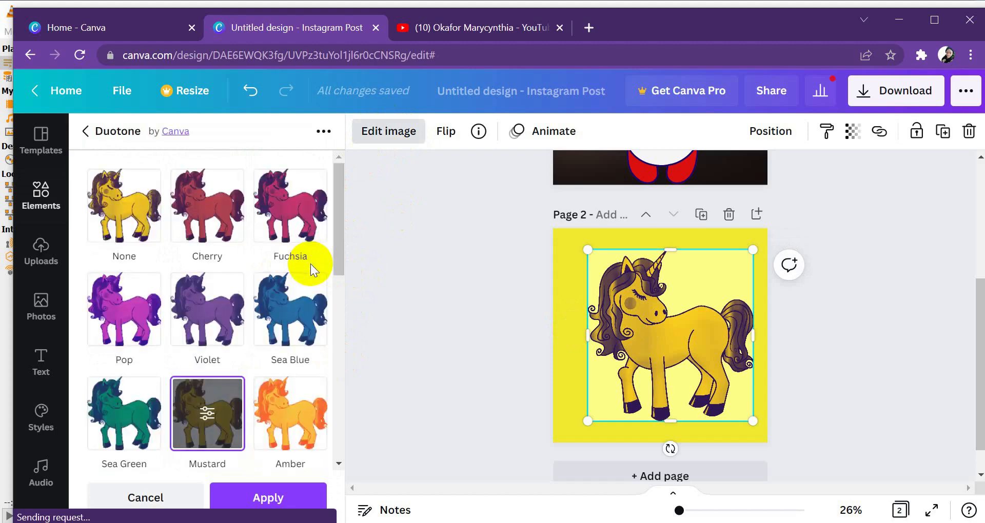
pyautogui.click(134, 329)
pyautogui.click(134, 329)
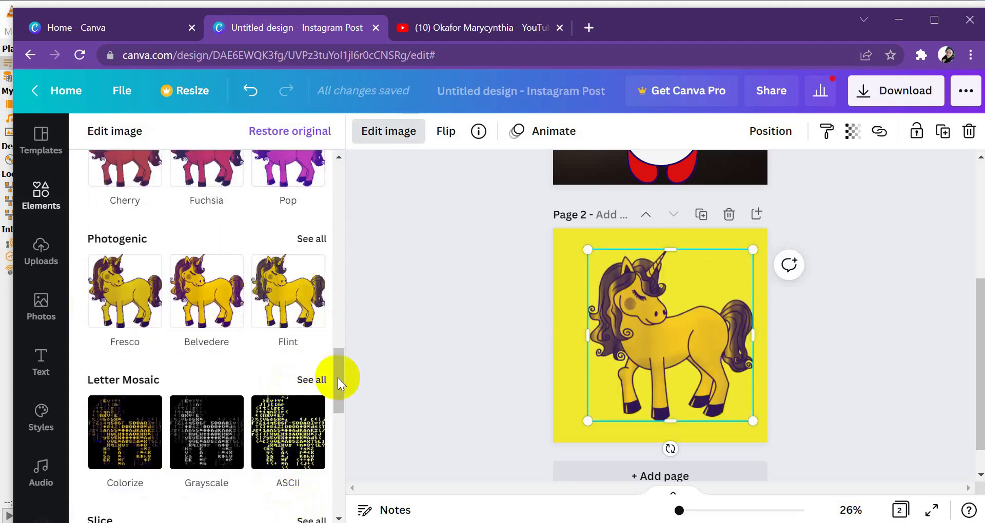
# Shift the mustard unicorn slightly down and to the right on page 2 and deselect it
pyautogui.click(668, 313)
pyautogui.moveTo(689, 316); pyautogui.dragTo(697, 326)
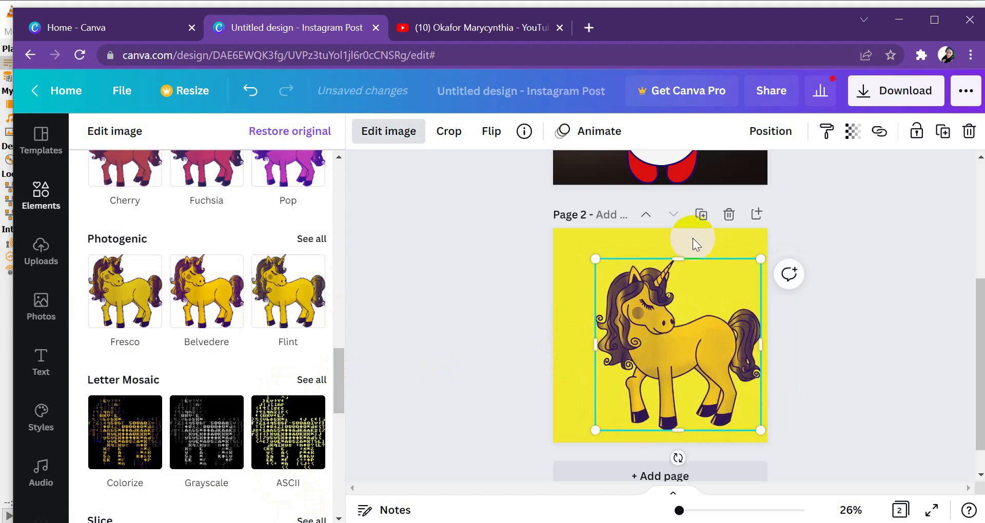
pyautogui.click(568, 240)
pyautogui.moveTo(568, 240); pyautogui.dragTo(371, 169)
# Set the page 2 background to the off-white document colour and move the unicorn slightly up and to the left
pyautogui.click(589, 246)
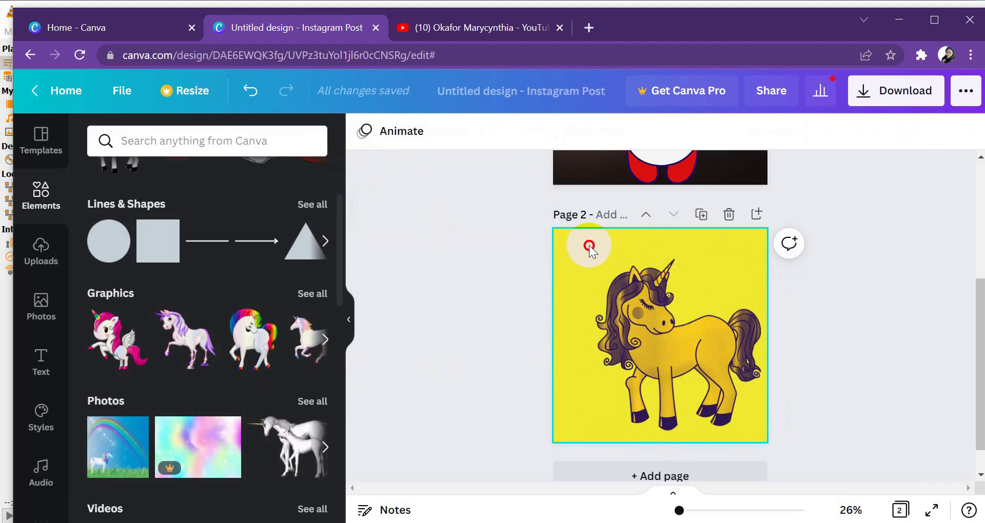
pyautogui.click(365, 132)
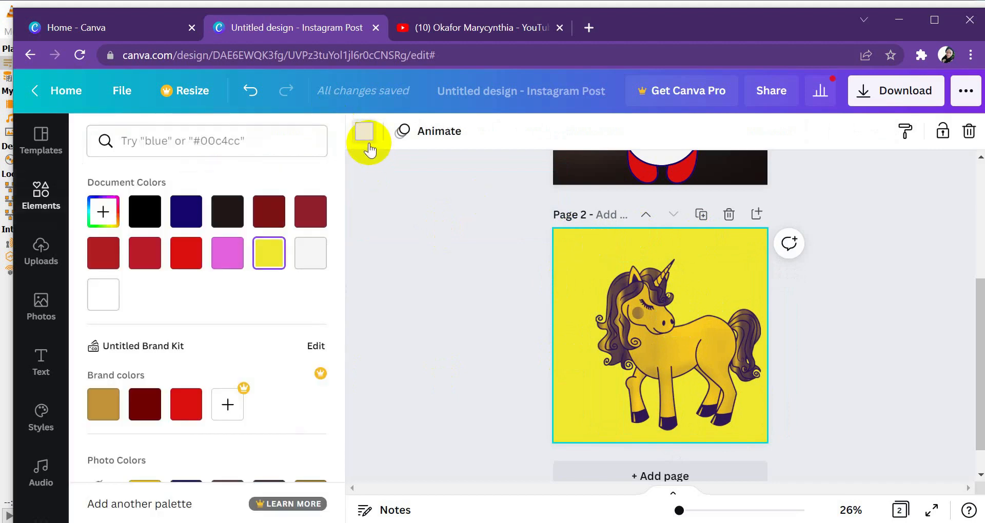
pyautogui.click(307, 254)
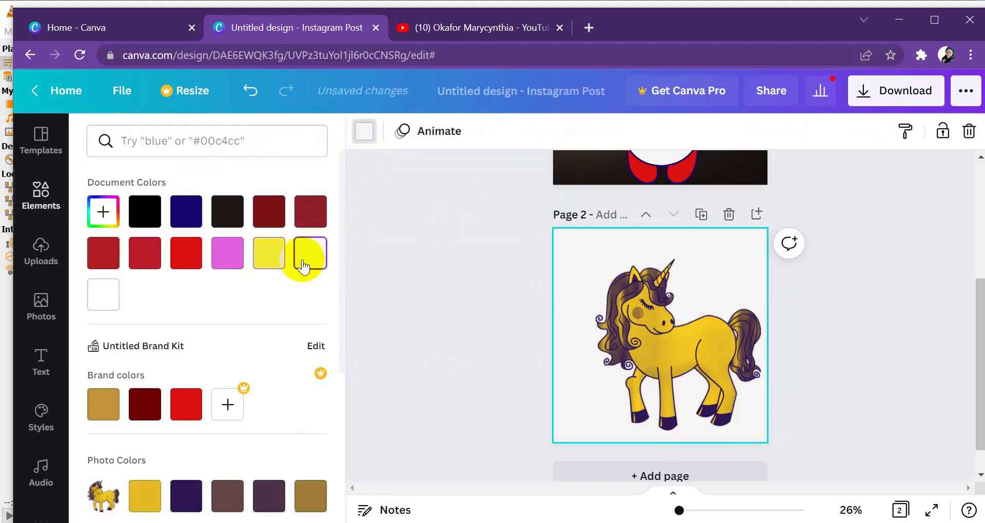
pyautogui.click(710, 362)
pyautogui.moveTo(711, 361); pyautogui.dragTo(693, 353)
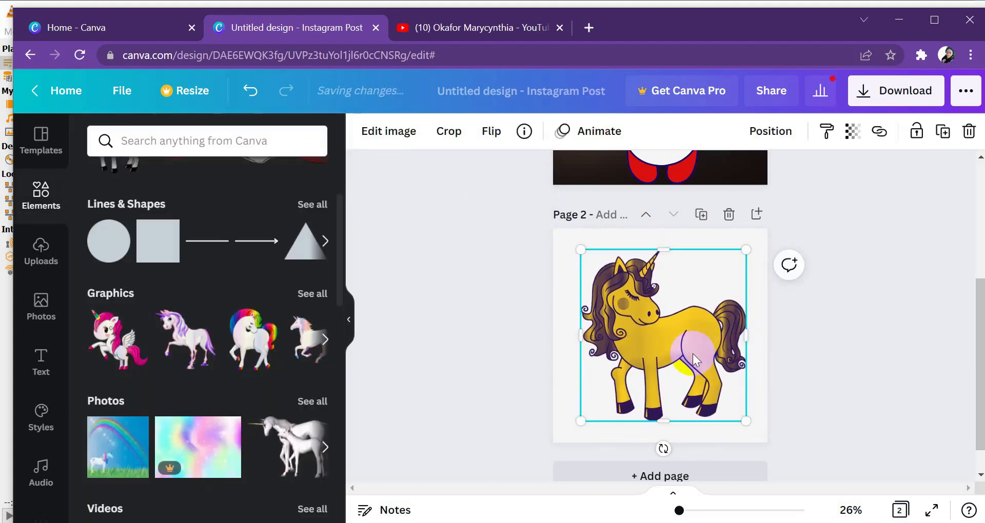
# Delete the unicorn from page 2, look through the Graphics library, and undo the deletion
pyautogui.click(652, 362)
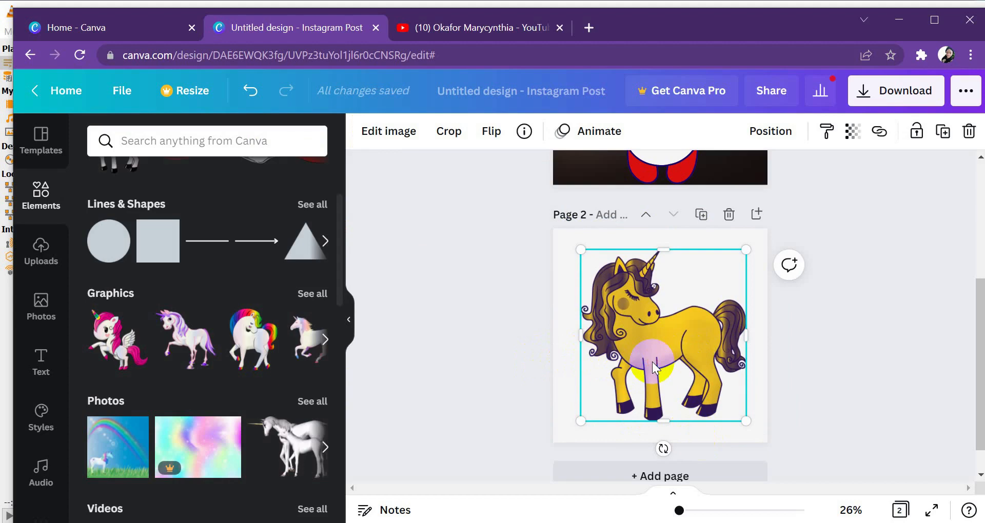
pyautogui.press('Delete')
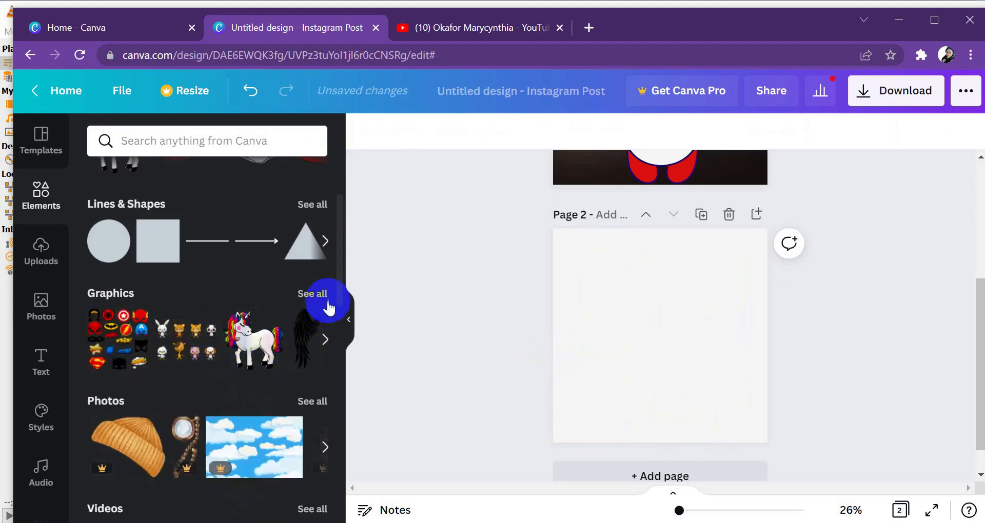
pyautogui.click(314, 294)
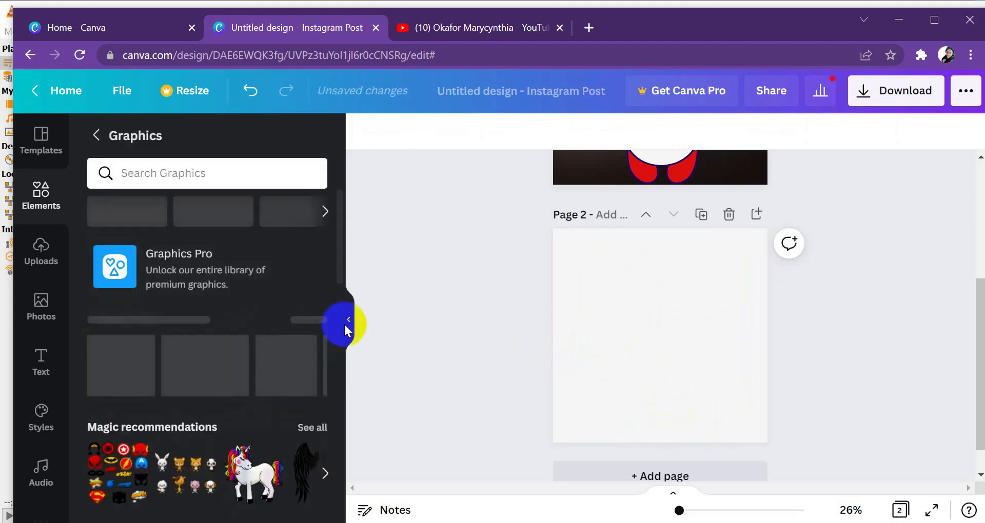
pyautogui.click(343, 167)
pyautogui.moveTo(343, 167); pyautogui.dragTo(352, 131)
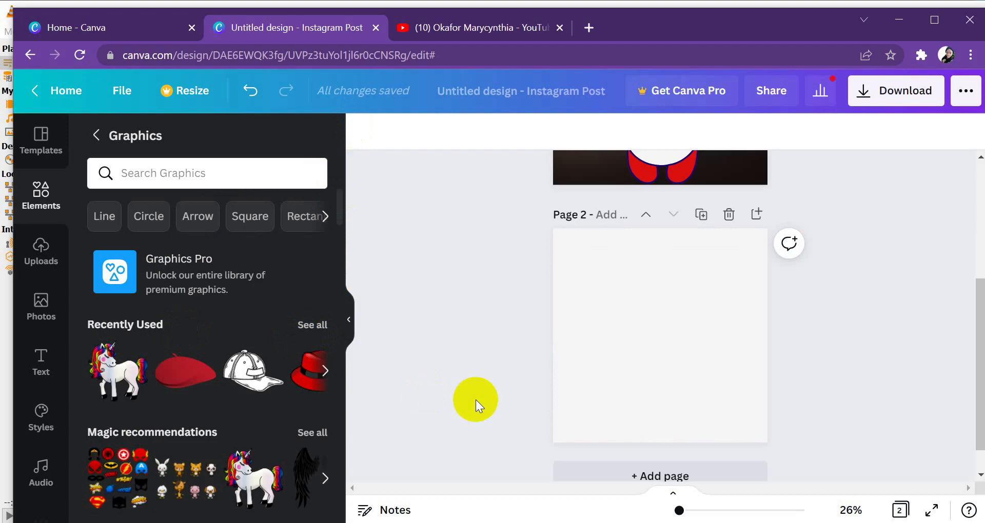
pyautogui.hotkey('ctrl', 'z')
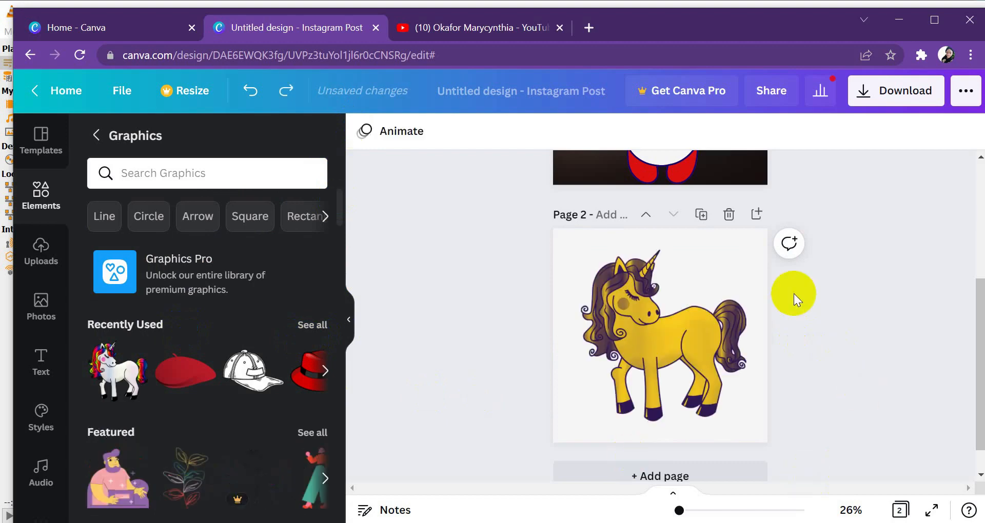
# Try the pink document colour as the page 2 background, settle on the dark red one, and reselect the unicorn
pyautogui.click(740, 269)
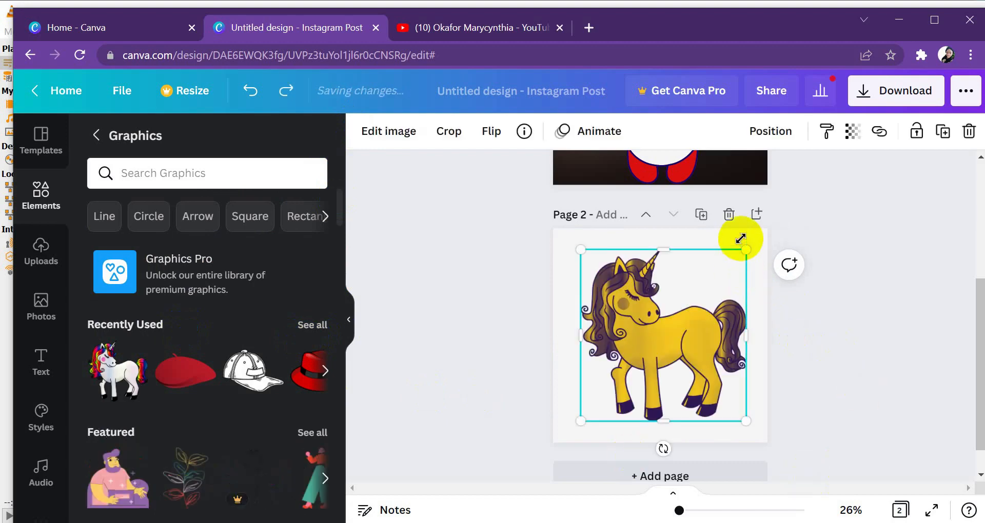
pyautogui.click(493, 269)
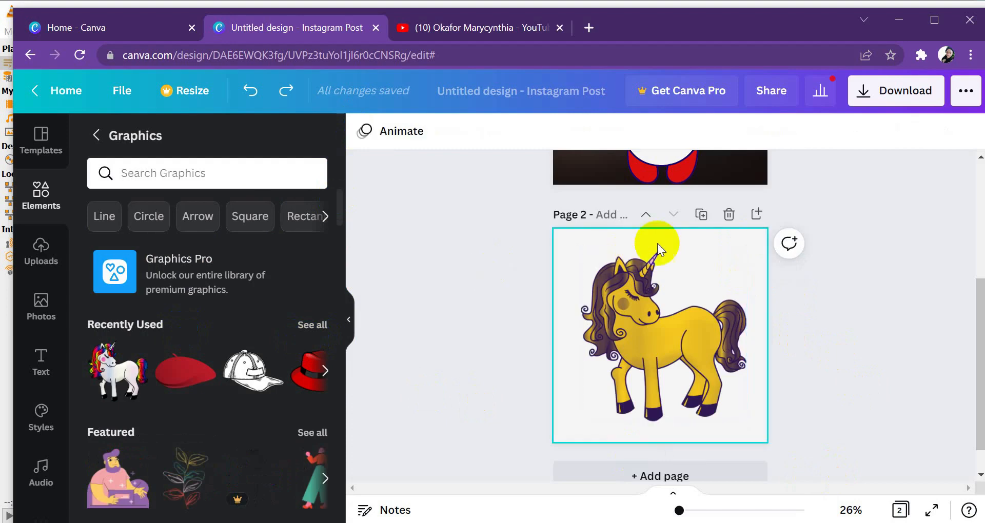
pyautogui.click(687, 236)
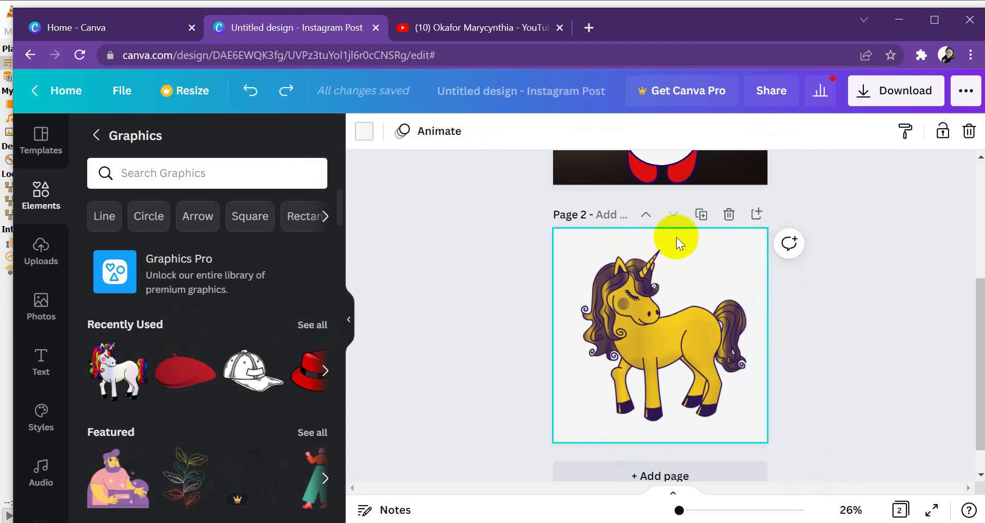
pyautogui.click(364, 136)
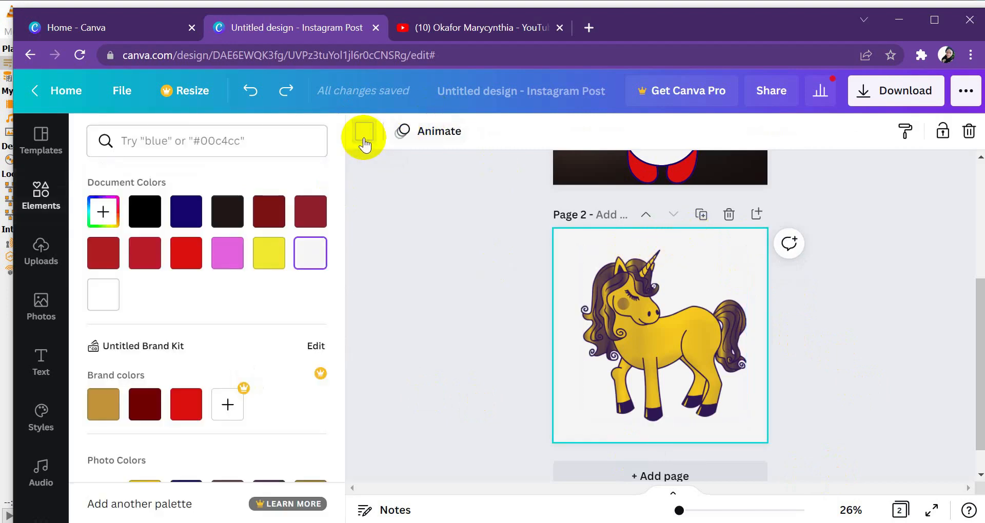
pyautogui.click(219, 264)
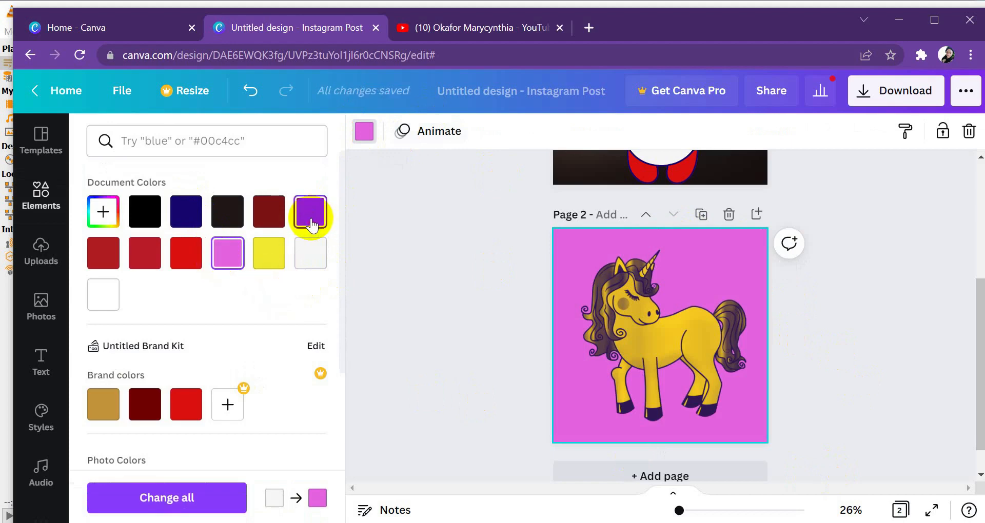
pyautogui.click(311, 224)
pyautogui.click(676, 350)
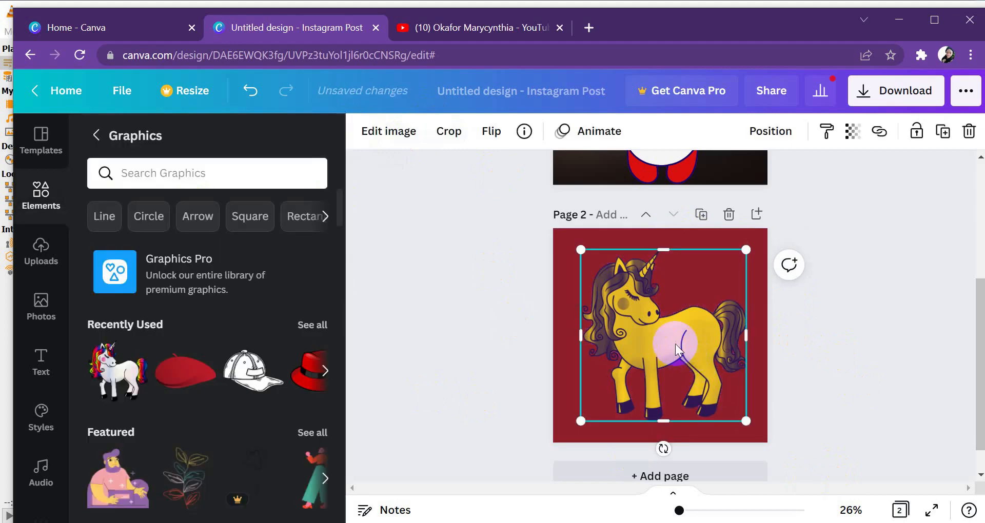
pyautogui.moveTo(677, 347)
pyautogui.mouseDown()
pyautogui.moveTo(688, 346)
pyautogui.moveTo(675, 351)
pyautogui.mouseUp()
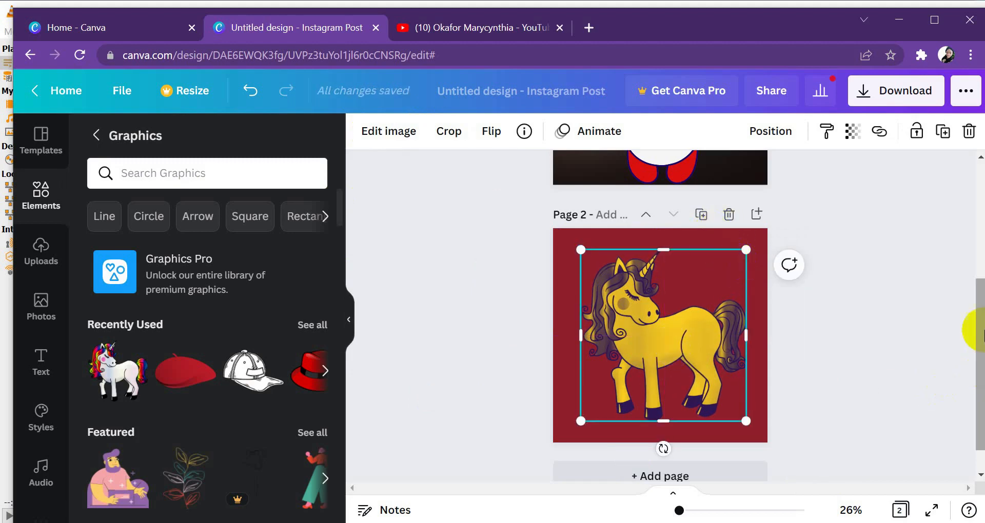
# Search the graphics for sunglass and add the purple pixel sunglasses to page 2, shrunk slightly beside the unicorn's face
pyautogui.moveTo(979, 330)
pyautogui.mouseDown()
pyautogui.moveTo(977, 247)
pyautogui.moveTo(977, 342)
pyautogui.mouseUp()
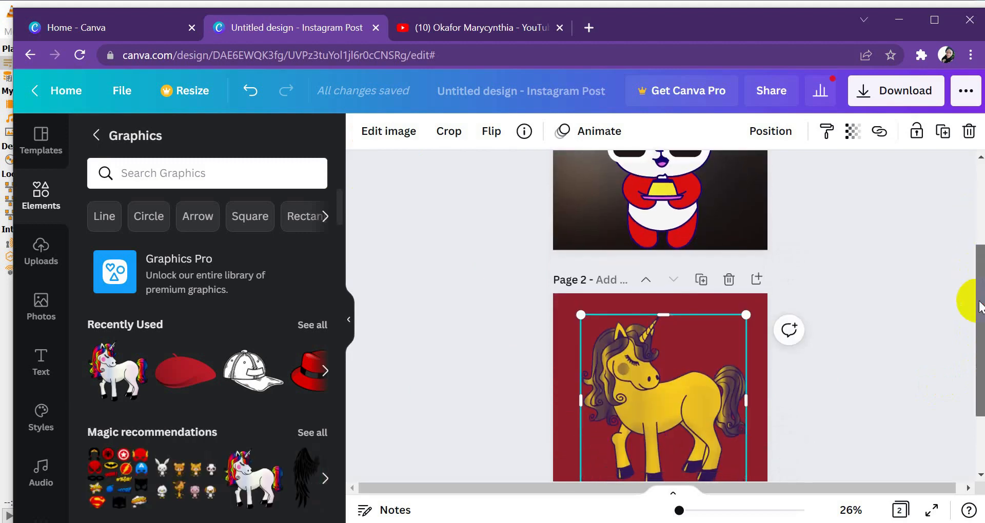
pyautogui.click(745, 329)
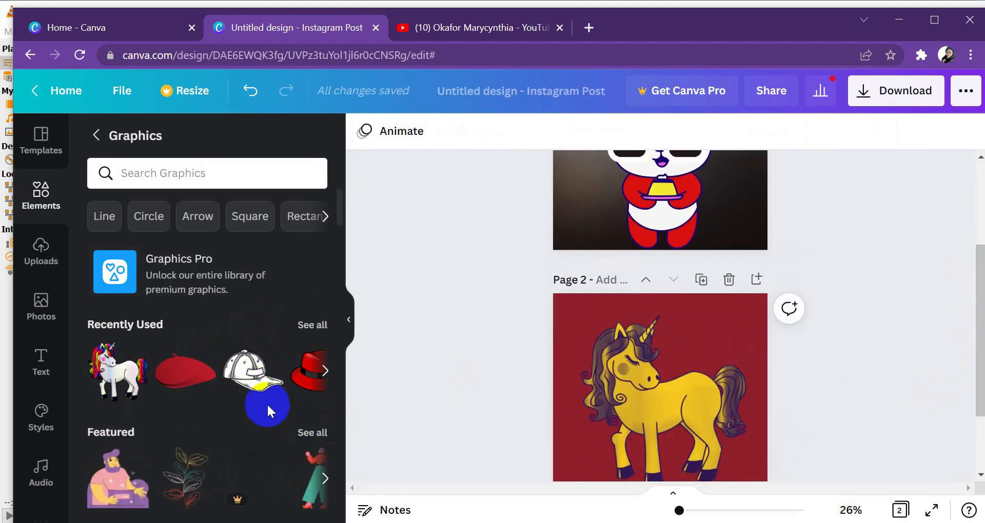
pyautogui.click(187, 175)
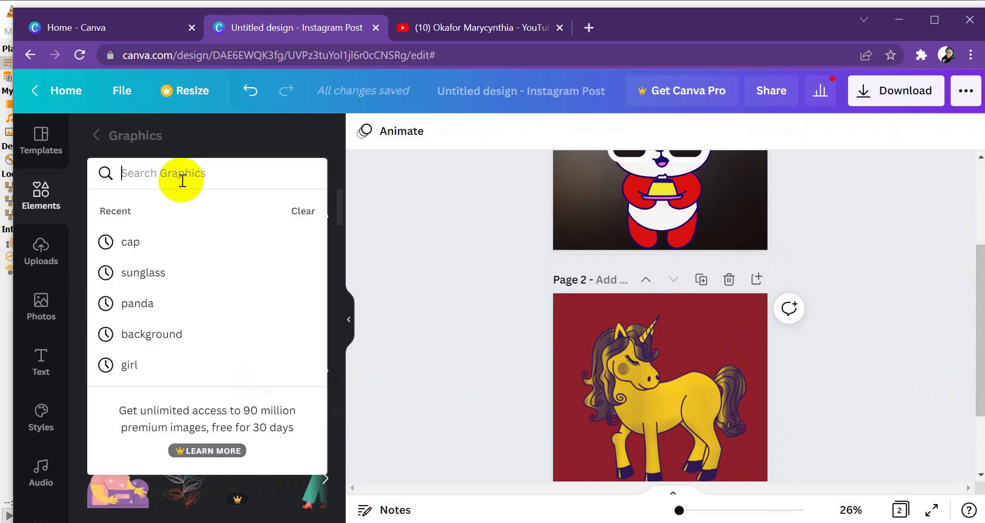
pyautogui.click(187, 282)
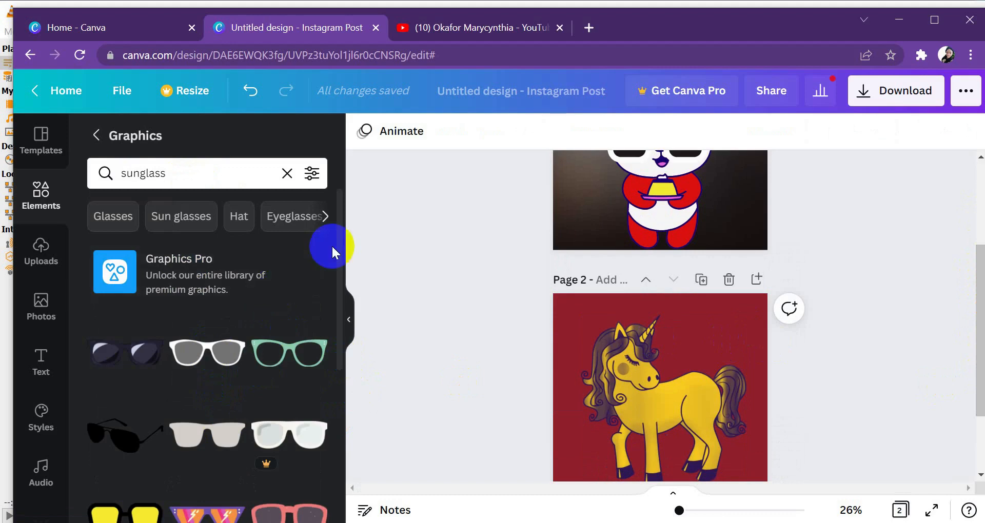
pyautogui.moveTo(337, 244); pyautogui.dragTo(355, 369)
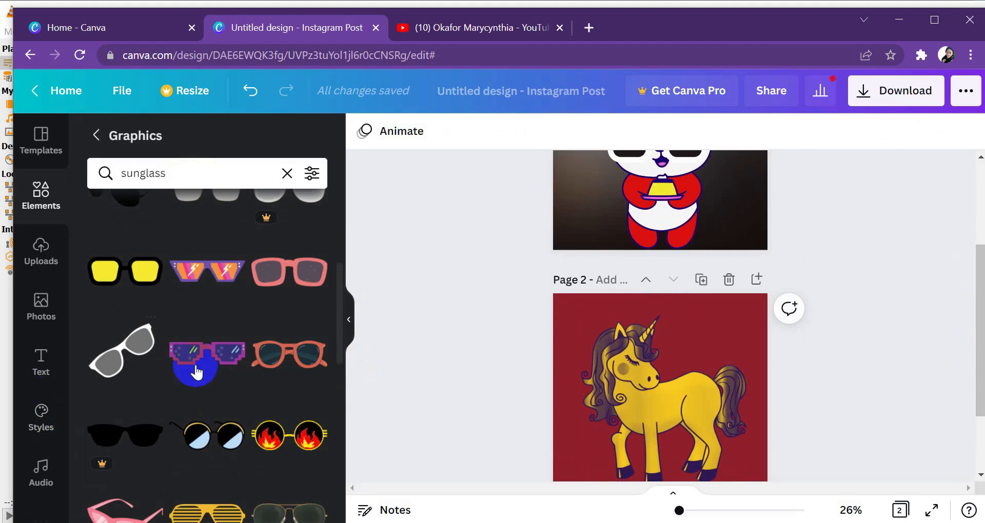
pyautogui.click(206, 367)
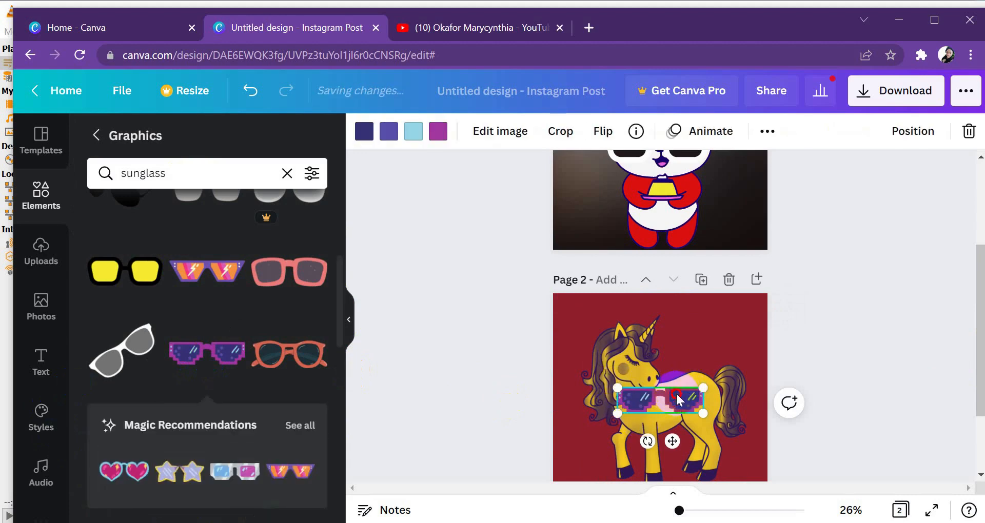
pyautogui.moveTo(678, 399); pyautogui.dragTo(681, 377)
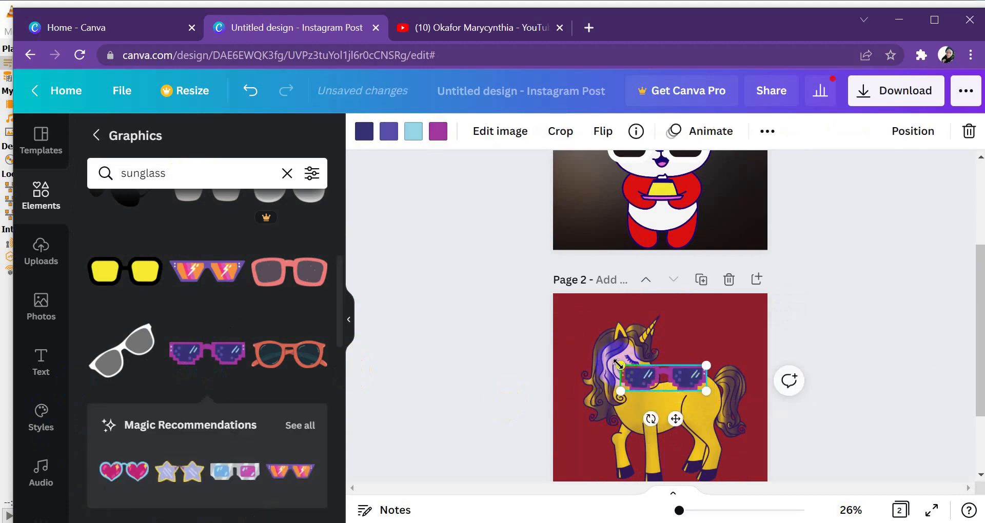
pyautogui.moveTo(620, 366); pyautogui.dragTo(640, 339)
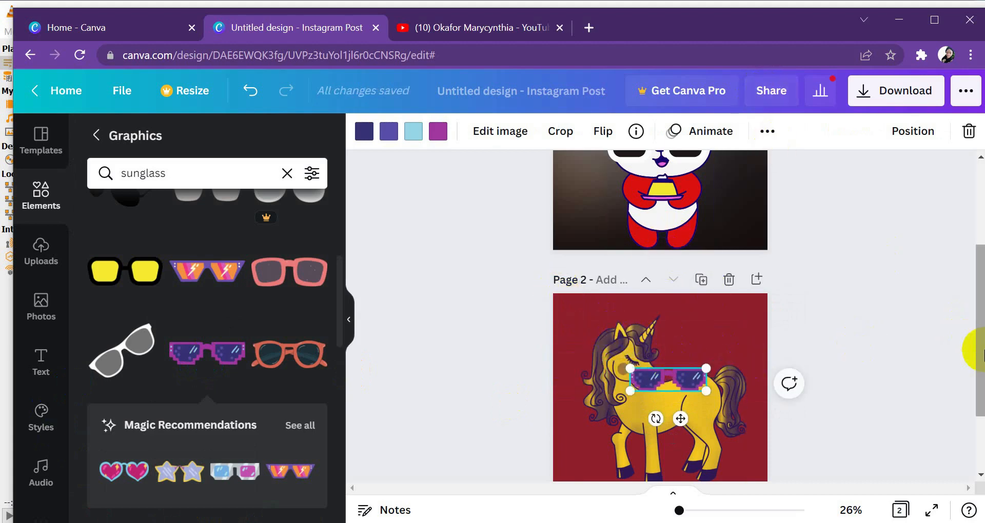
# Replace the panda's white-framed sunglasses on page 1 with the purple pixel sunglasses
pyautogui.moveTo(984, 352); pyautogui.dragTo(976, 268)
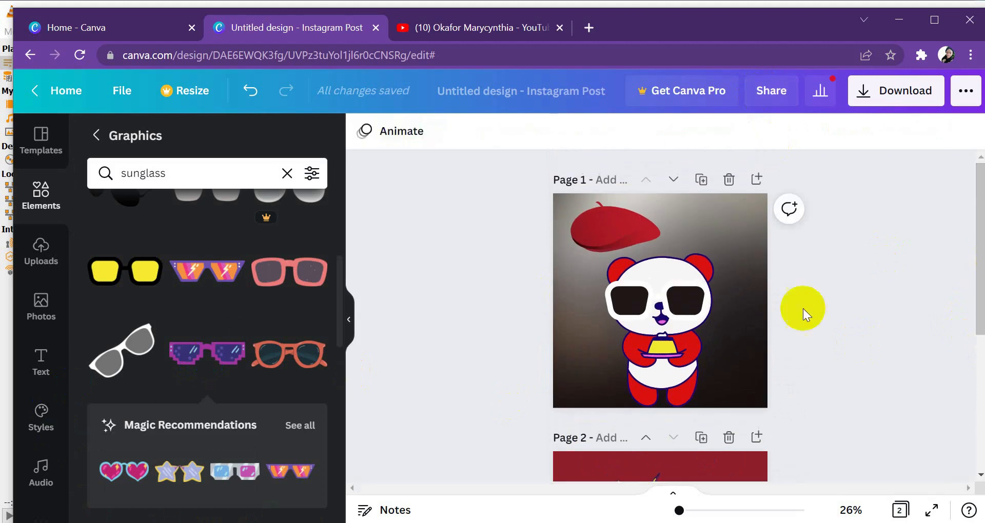
pyautogui.click(672, 310)
pyautogui.press('Delete')
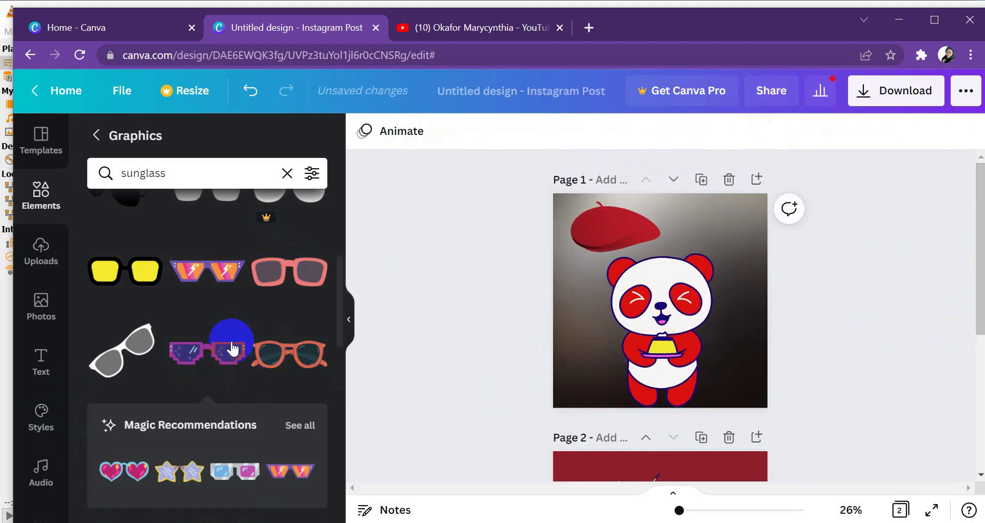
pyautogui.click(201, 360)
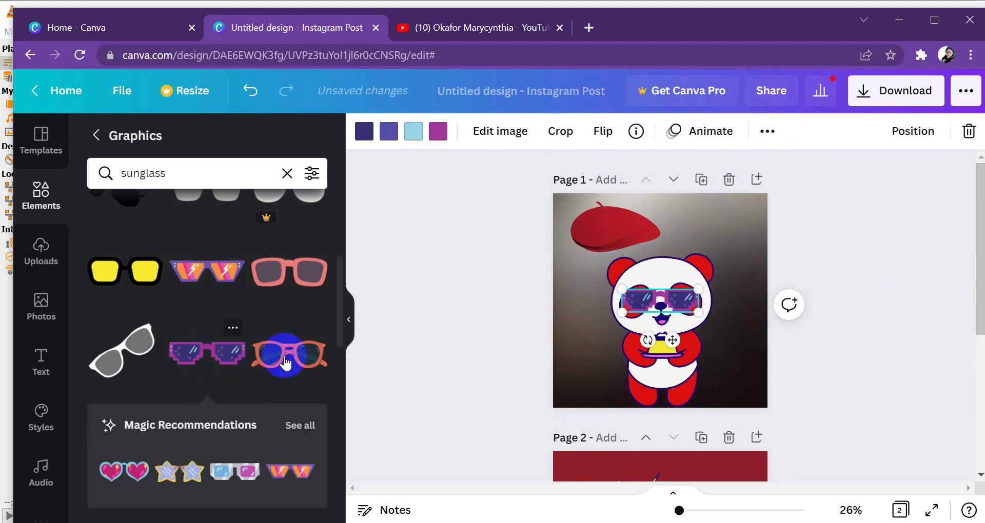
# Enlarge the purple sunglasses to span the panda's whole face and align them over its eyes
pyautogui.moveTo(622, 289); pyautogui.dragTo(591, 280)
pyautogui.moveTo(683, 300); pyautogui.dragTo(706, 298)
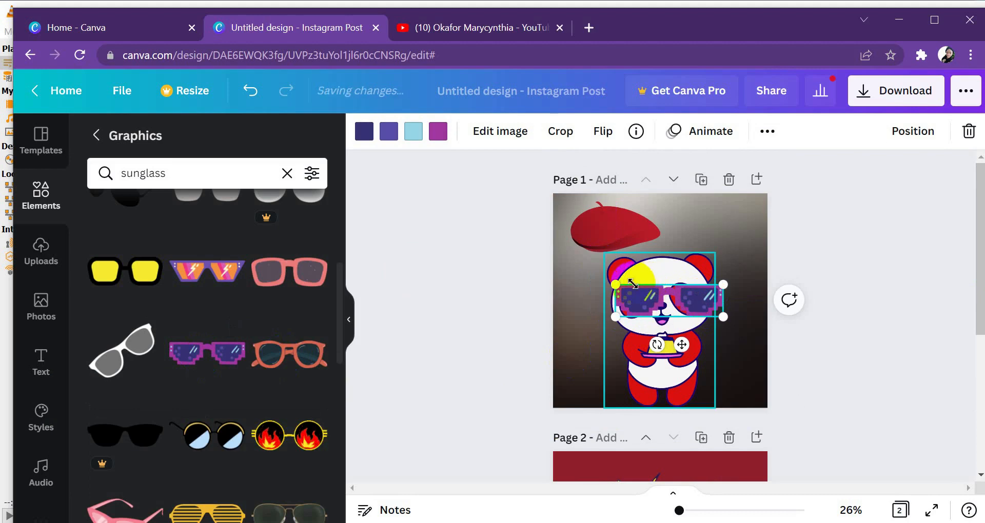
pyautogui.moveTo(605, 286); pyautogui.dragTo(606, 281)
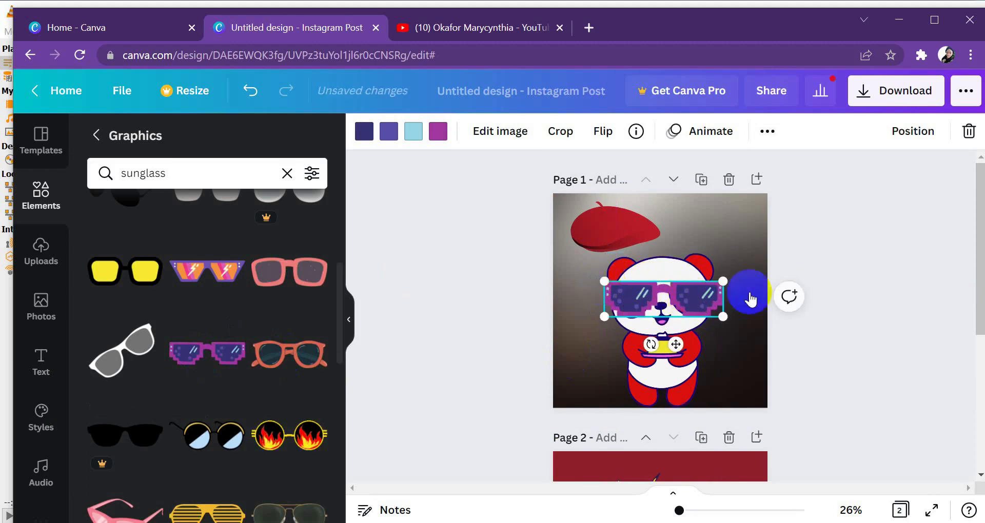
pyautogui.click(810, 293)
pyautogui.click(682, 296)
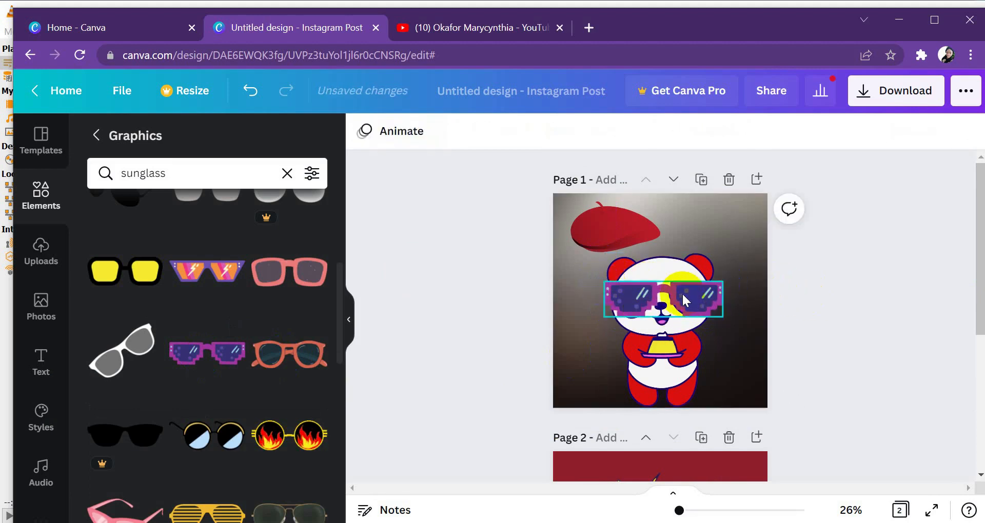
pyautogui.moveTo(683, 301); pyautogui.dragTo(683, 298)
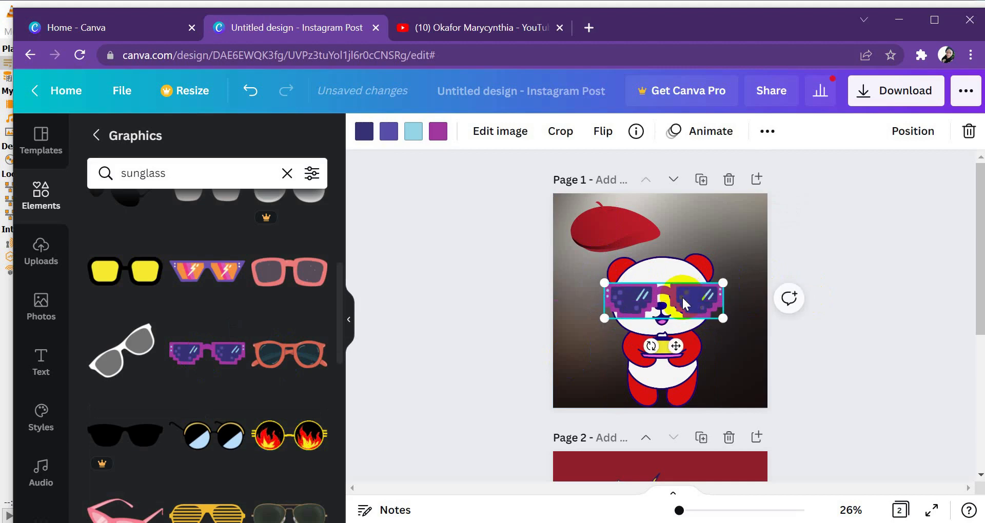
pyautogui.click(767, 337)
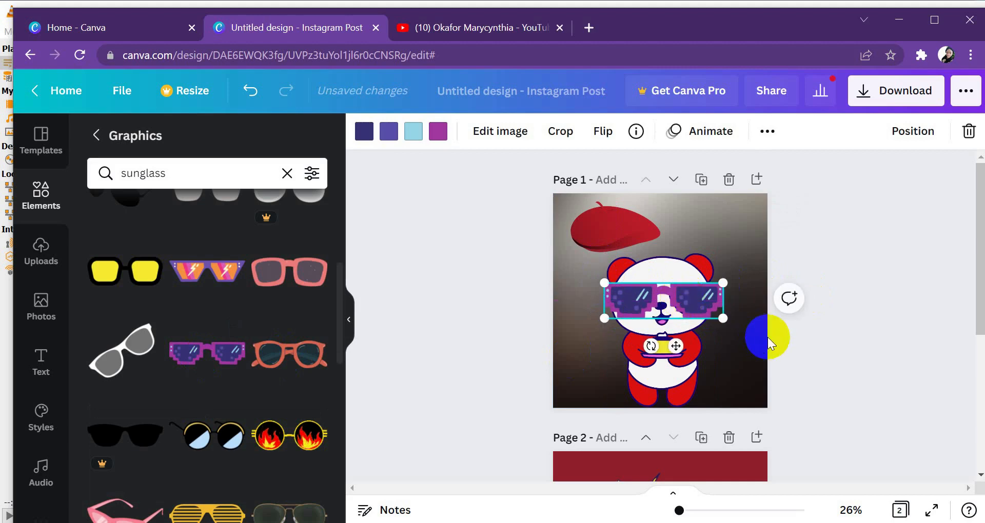
# Delete the red beret from page 1
pyautogui.click(670, 263)
pyautogui.click(615, 226)
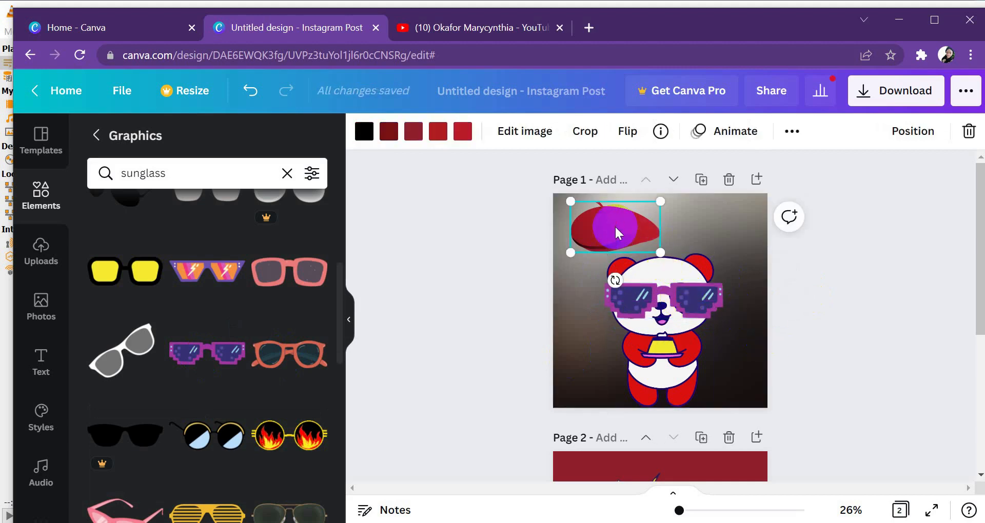
pyautogui.press('Delete')
# Enlarge and recentre the panda on page 1, and refit the purple sunglasses over its eyes at a matching width
pyautogui.click(635, 251)
pyautogui.moveTo(635, 250); pyautogui.dragTo(672, 249)
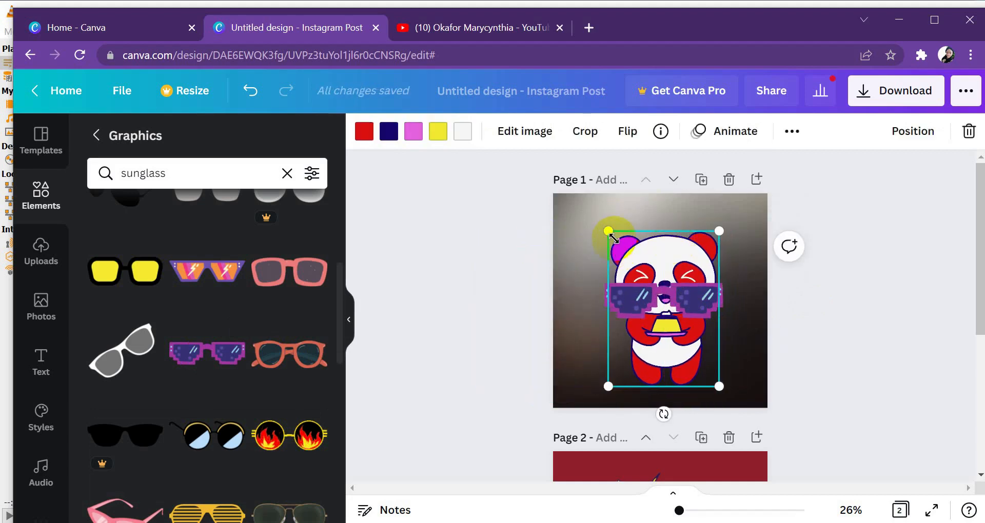
pyautogui.moveTo(609, 234); pyautogui.dragTo(593, 211)
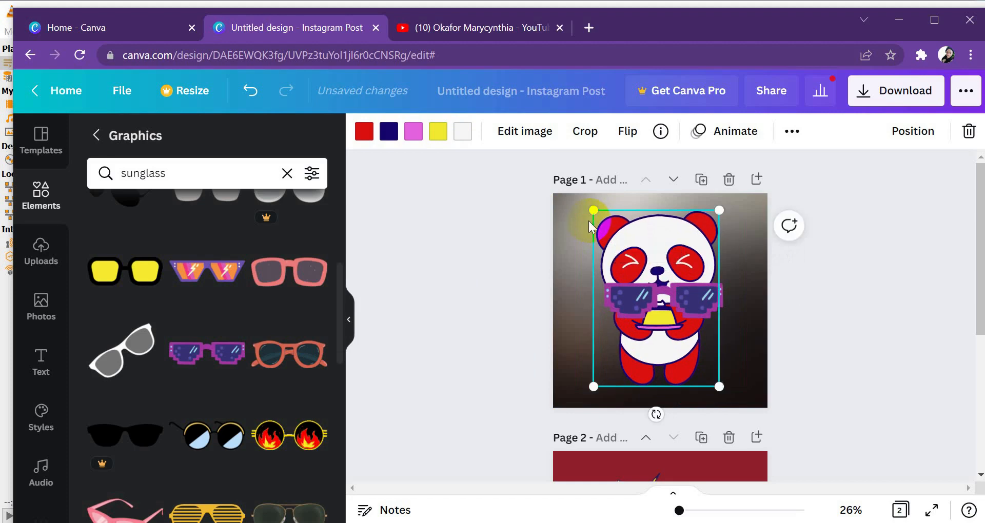
pyautogui.moveTo(638, 250); pyautogui.dragTo(630, 264)
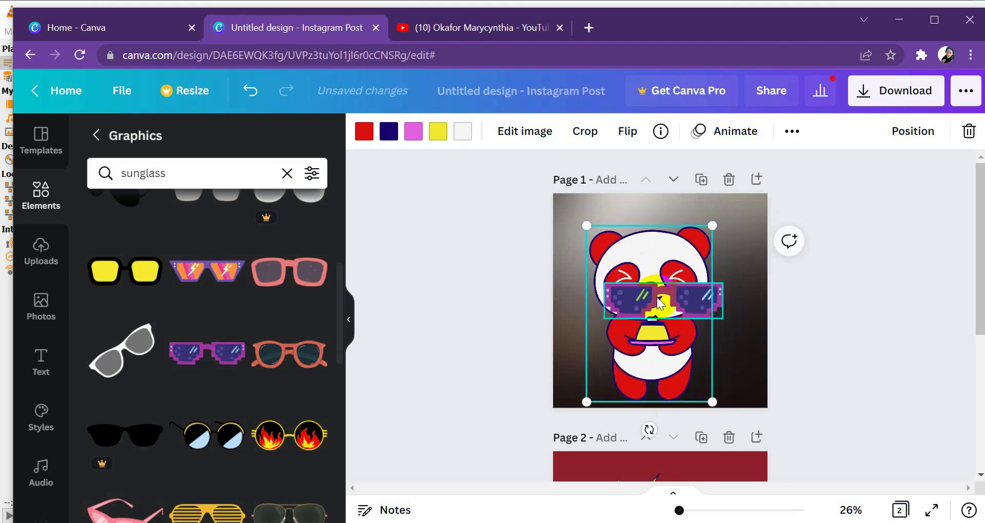
pyautogui.moveTo(660, 301); pyautogui.dragTo(650, 269)
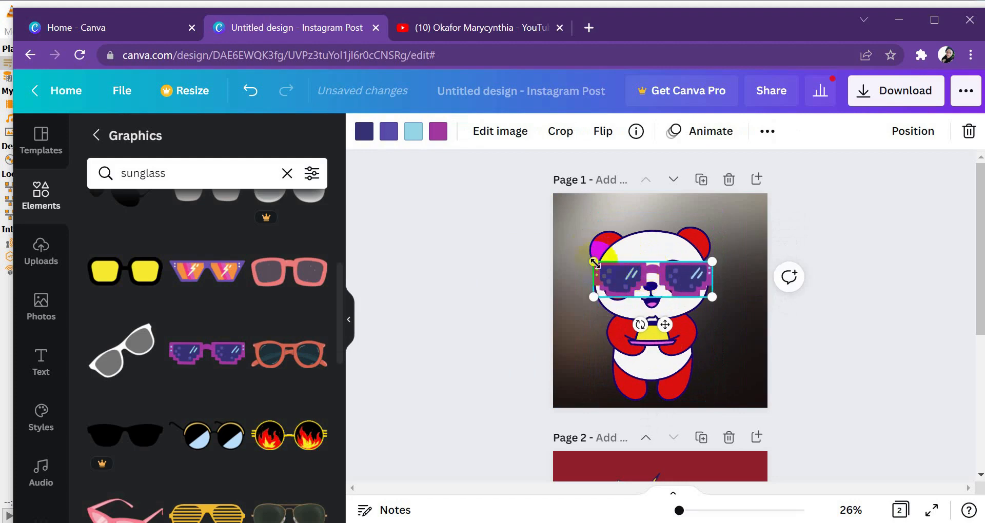
pyautogui.moveTo(591, 259); pyautogui.dragTo(583, 257)
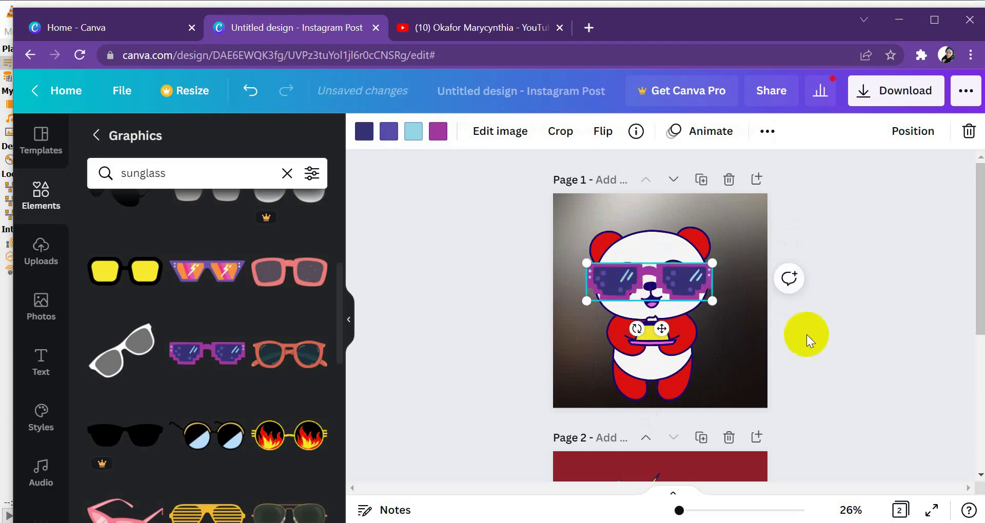
# Add a third page after page 2 and search the graphics for panda
pyautogui.moveTo(975, 294); pyautogui.dragTo(975, 418)
pyautogui.click(735, 442)
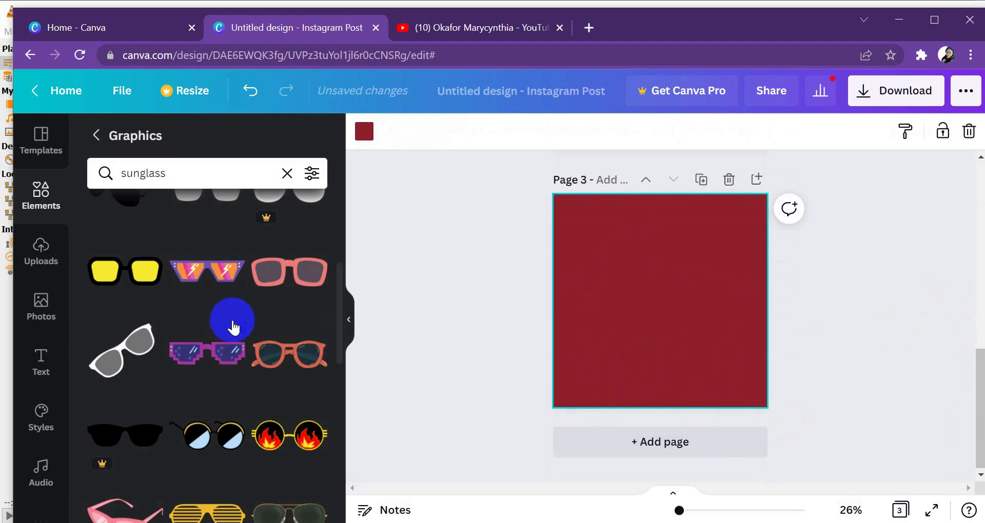
pyautogui.click(286, 174)
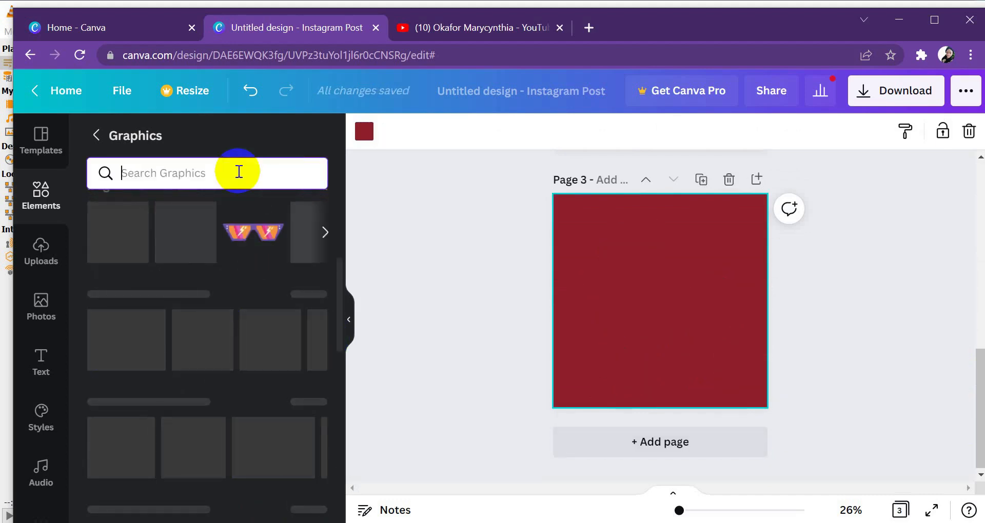
pyautogui.write('panda')
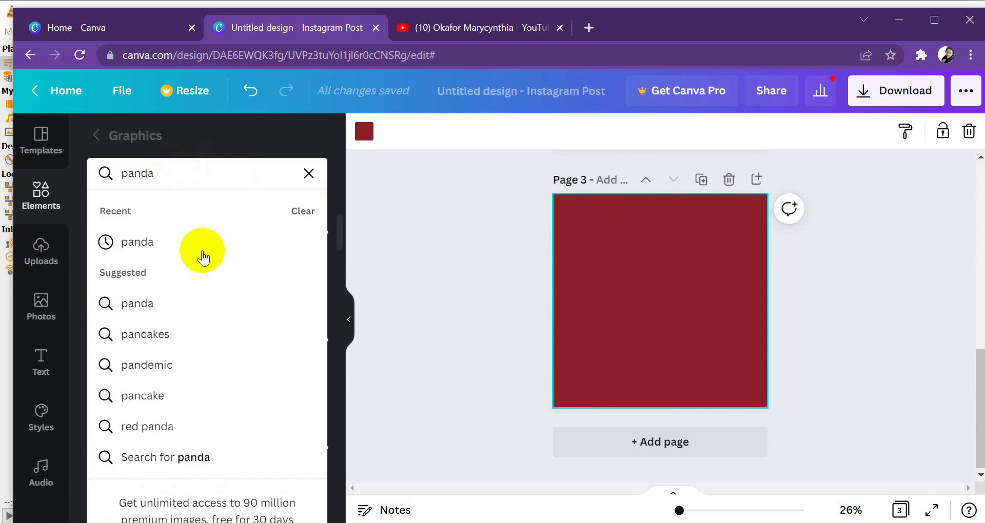
pyautogui.click(179, 242)
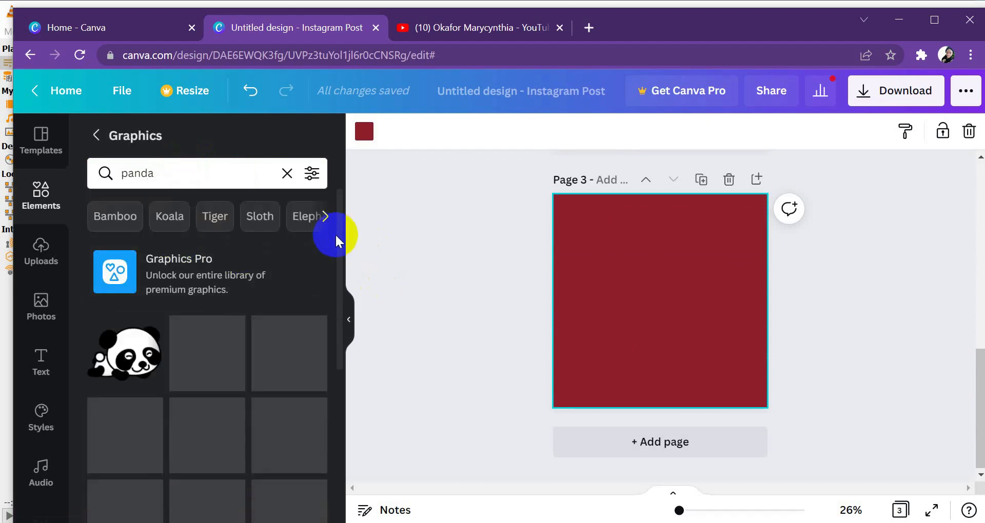
# Try the walking black-and-white panda in the upper left of page 3 and the brown panda at the page centre
pyautogui.scroll(-1, 333, 251)
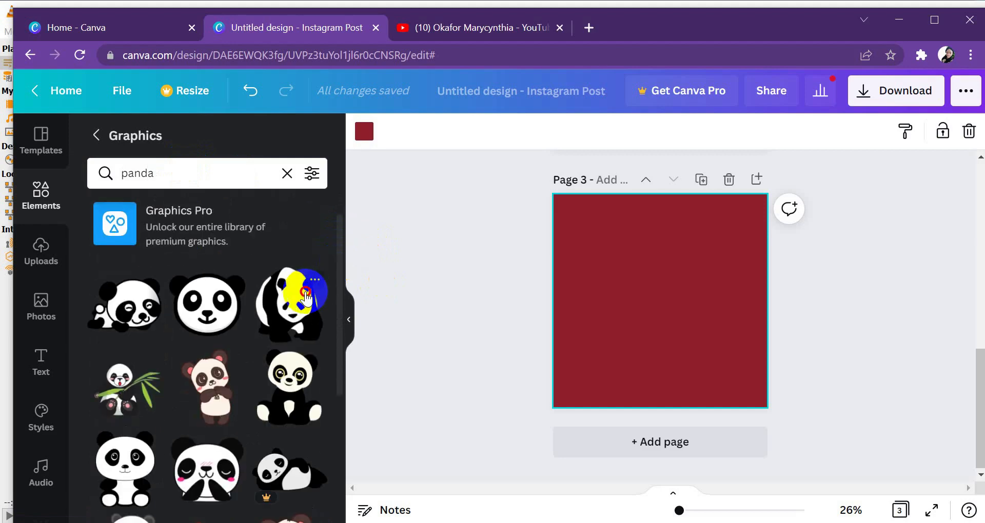
pyautogui.click(306, 297)
pyautogui.moveTo(655, 335); pyautogui.dragTo(620, 283)
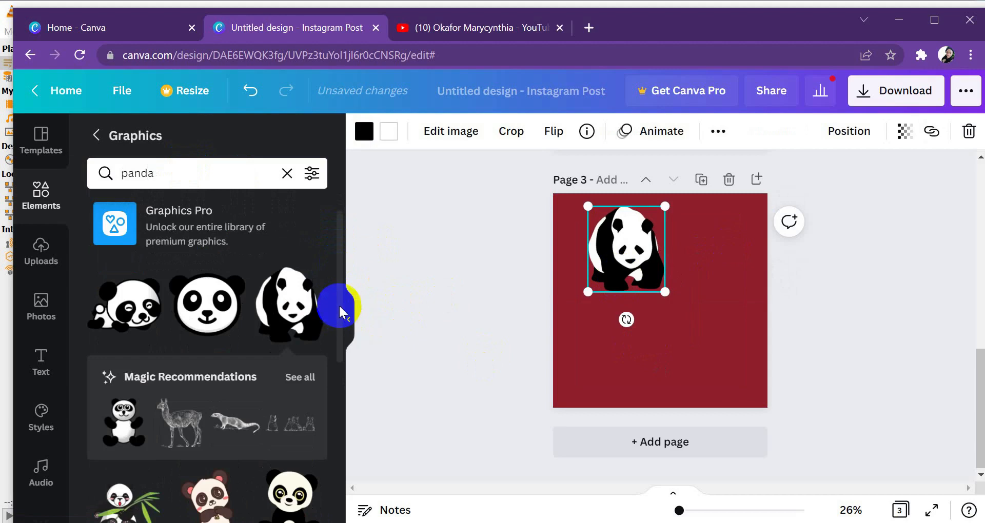
pyautogui.moveTo(341, 309); pyautogui.dragTo(347, 384)
pyautogui.click(208, 344)
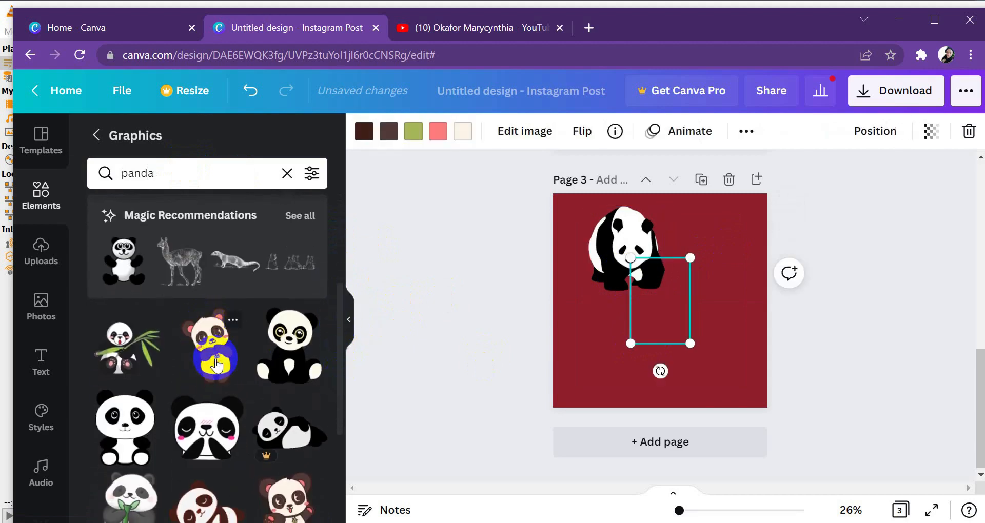
# Look further through the panda graphics and delete both pandas from page 3
pyautogui.moveTo(342, 336); pyautogui.dragTo(345, 427)
pyautogui.scroll(-1, 340, 424)
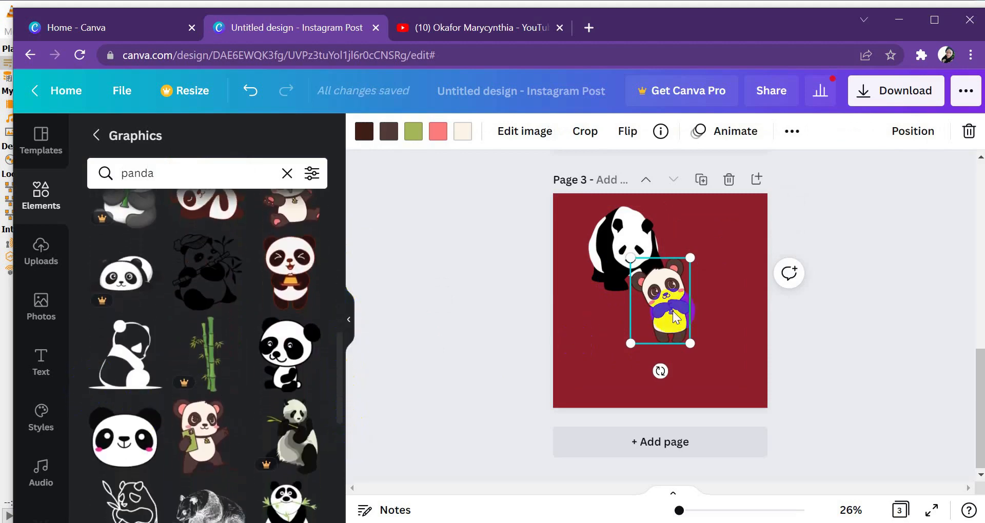
pyautogui.press('Delete')
pyautogui.click(654, 282)
pyautogui.press('Delete')
# Try the sitting panda silhouette on page 3 at a reduced size, browse more panda graphics, and delete the silhouette
pyautogui.click(146, 366)
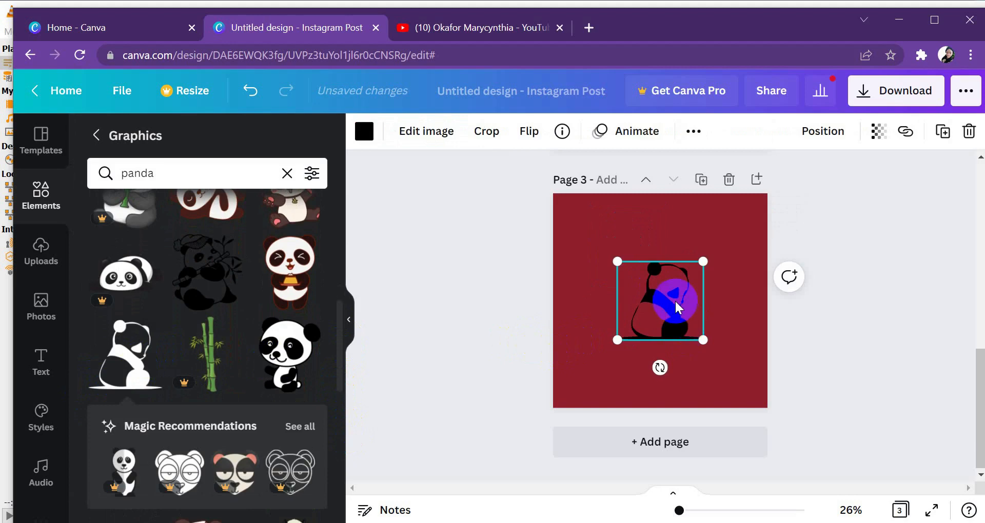
pyautogui.moveTo(697, 338); pyautogui.dragTo(676, 315)
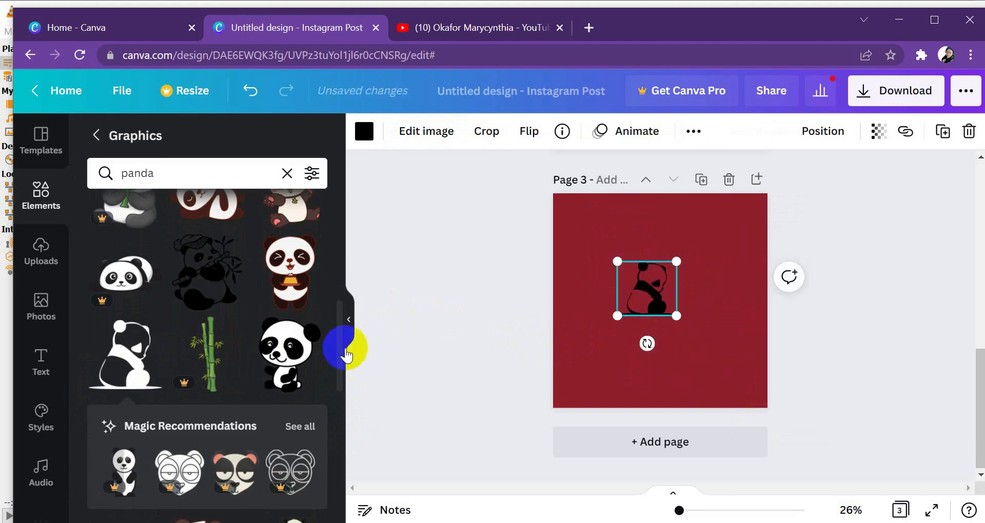
pyautogui.moveTo(339, 349); pyautogui.dragTo(340, 490)
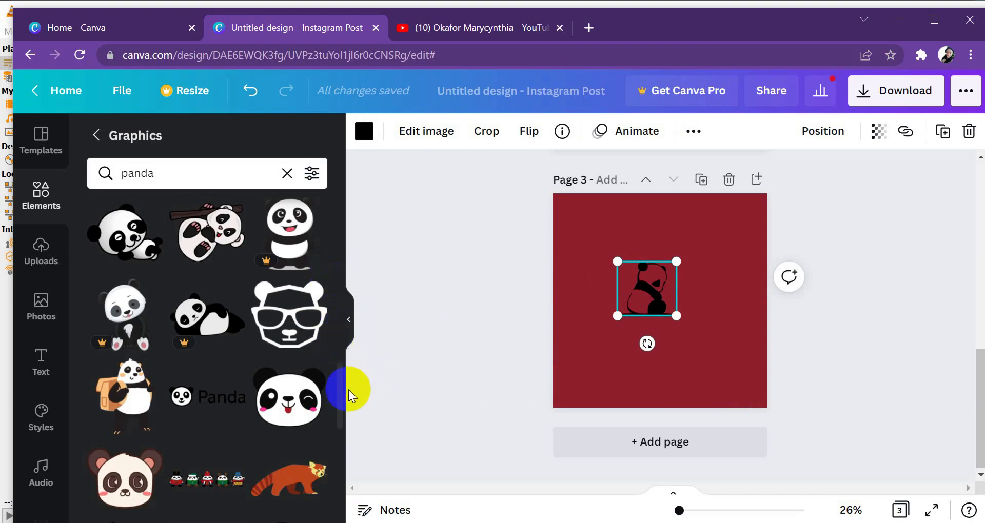
pyautogui.scroll(-1, 339, 395)
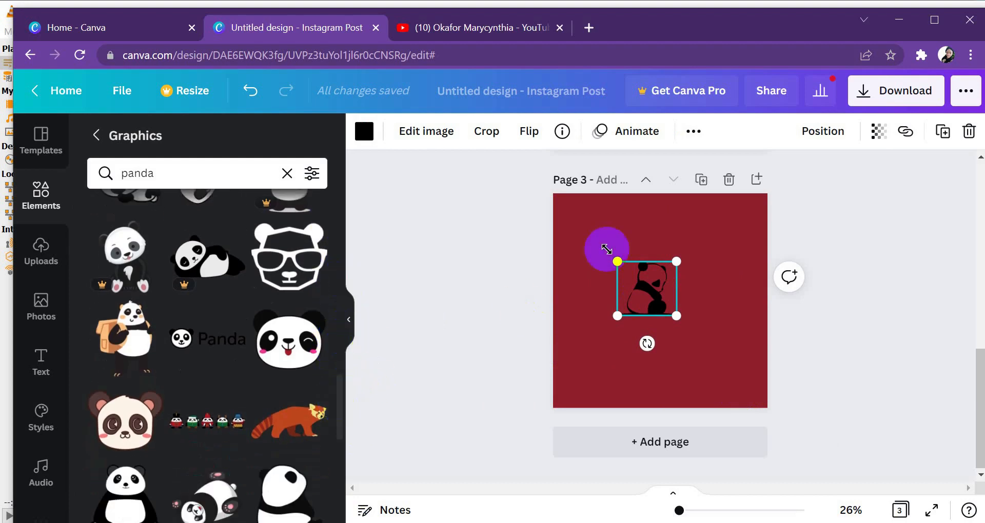
pyautogui.press('Delete')
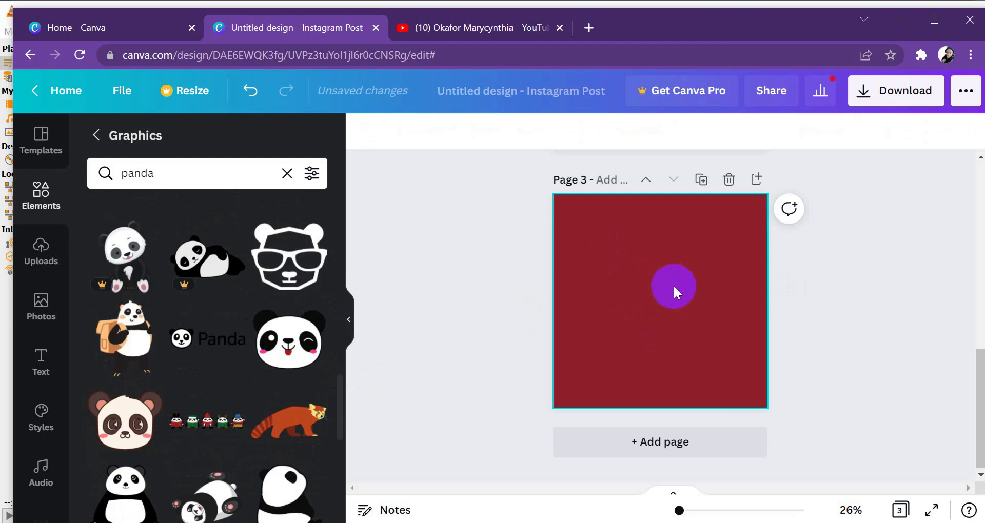
# Add the red panda graphic to page 3, enlarge it and place it at the page centre
pyautogui.moveTo(976, 429); pyautogui.dragTo(982, 404)
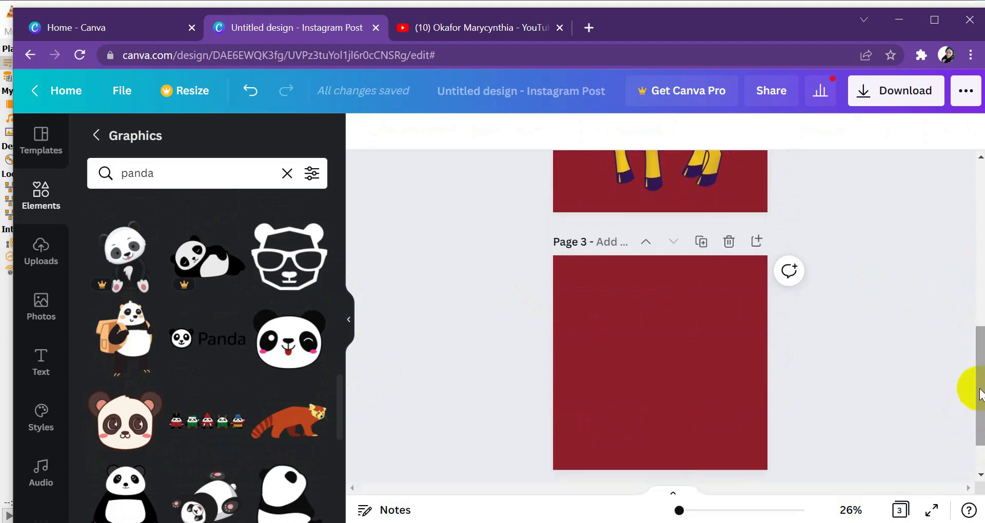
pyautogui.moveTo(980, 391); pyautogui.dragTo(974, 369)
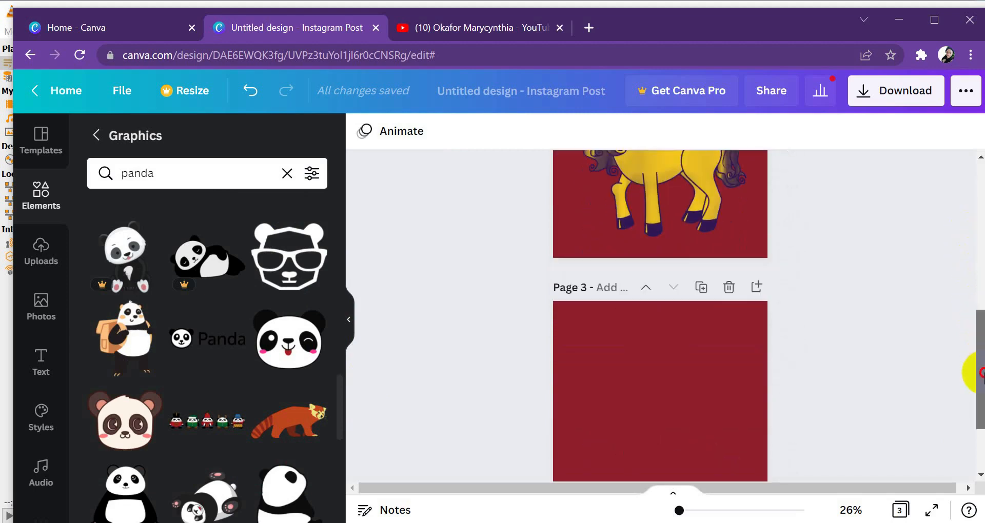
pyautogui.click(299, 428)
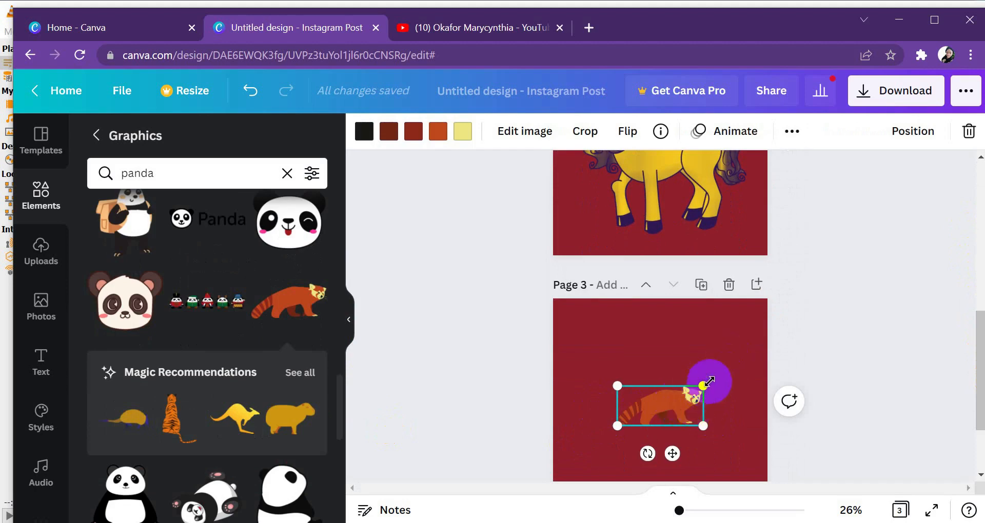
pyautogui.moveTo(702, 385); pyautogui.dragTo(723, 298)
pyautogui.moveTo(699, 370); pyautogui.dragTo(657, 369)
pyautogui.moveTo(978, 325); pyautogui.dragTo(979, 368)
pyautogui.moveTo(622, 291); pyautogui.dragTo(638, 312)
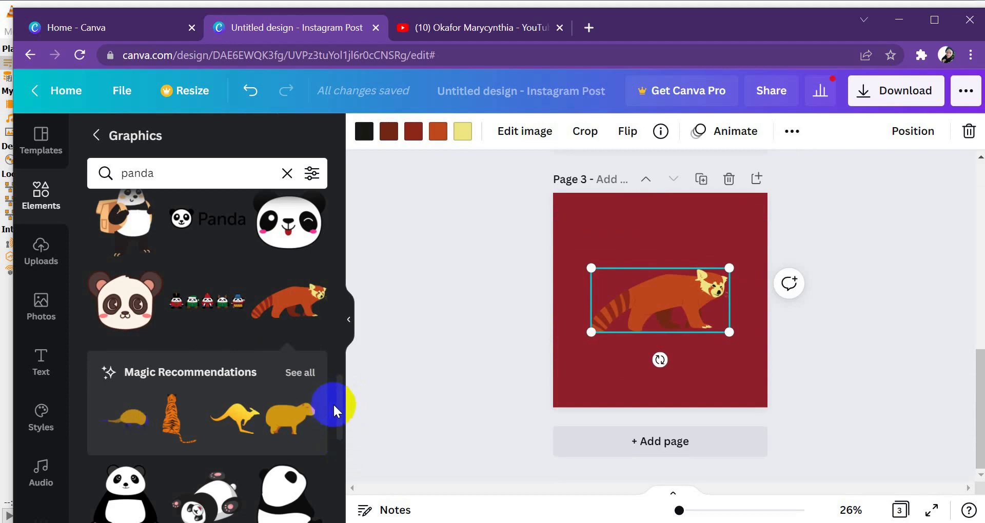
pyautogui.moveTo(337, 409); pyautogui.dragTo(339, 453)
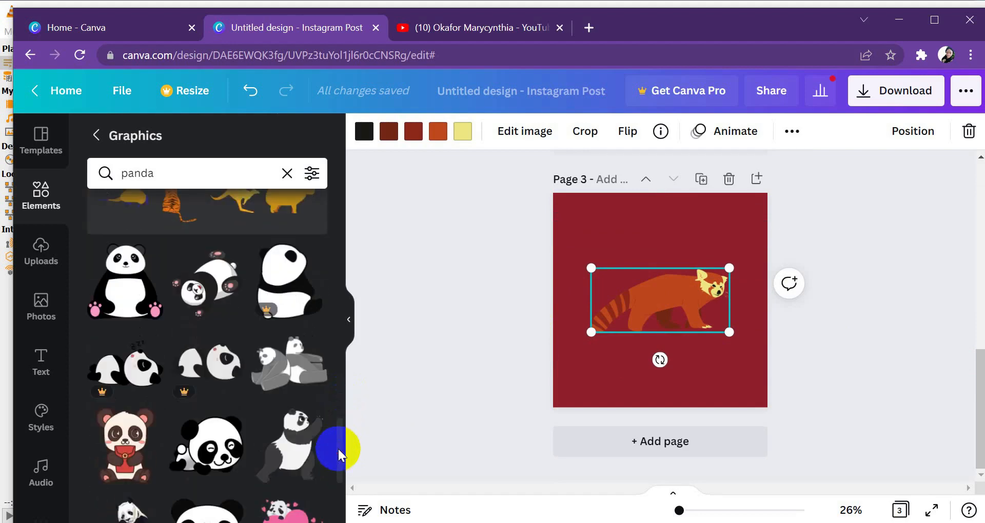
pyautogui.moveTo(338, 447); pyautogui.dragTo(369, 241)
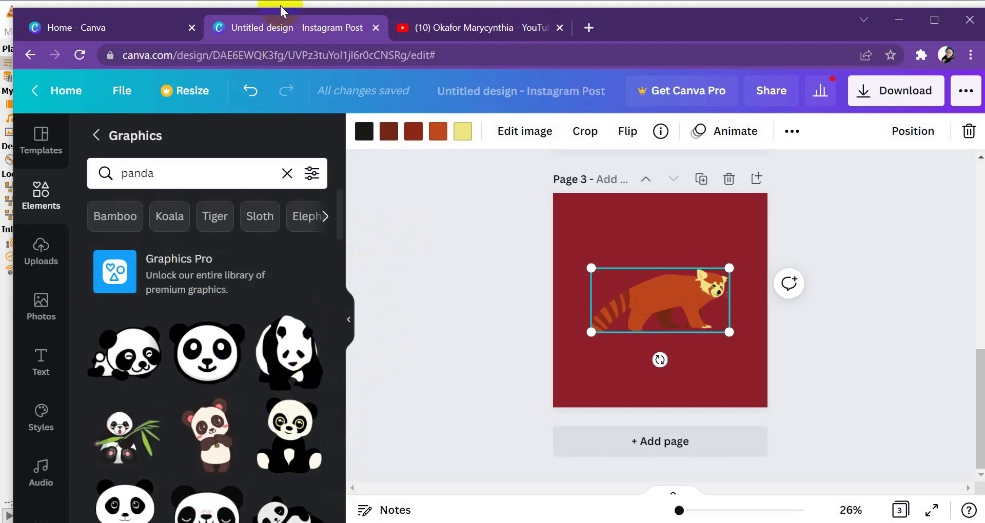
pyautogui.click(195, 168)
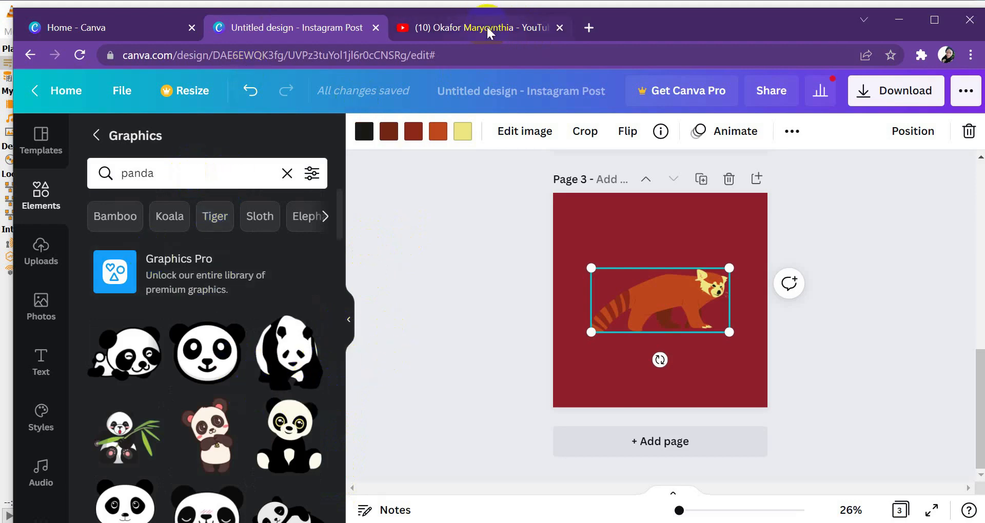
# Open a new browser tab and search Google Images for panda
pyautogui.click(587, 29)
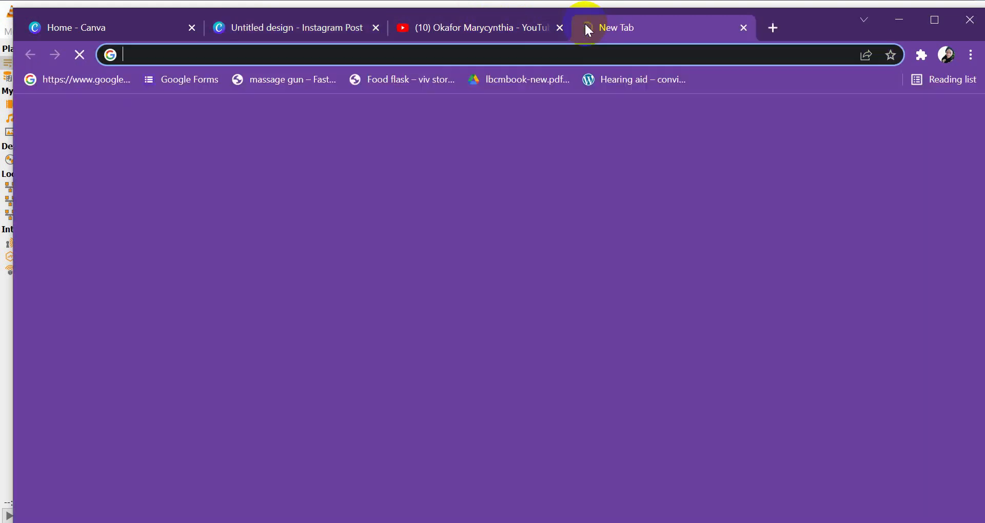
pyautogui.click(553, 55)
pyautogui.write('panda')
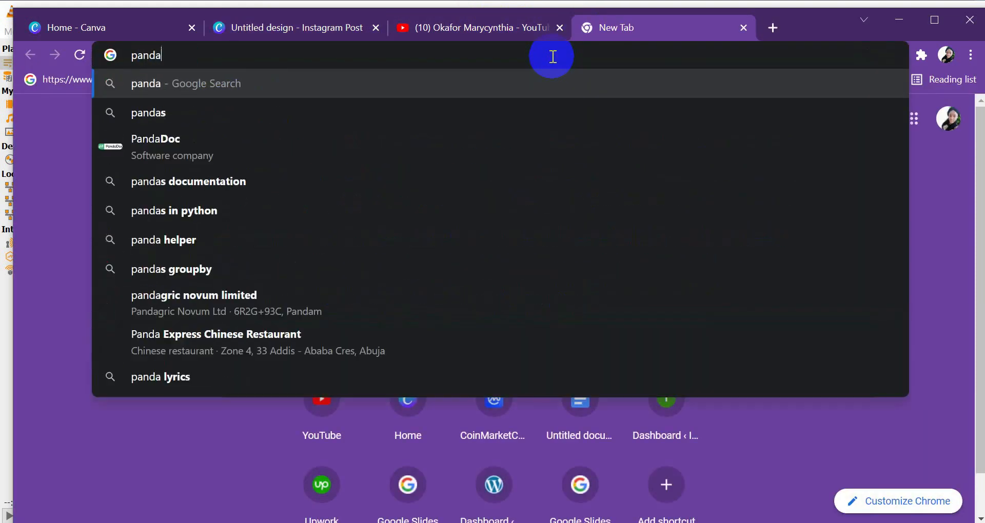
pyautogui.press('Return')
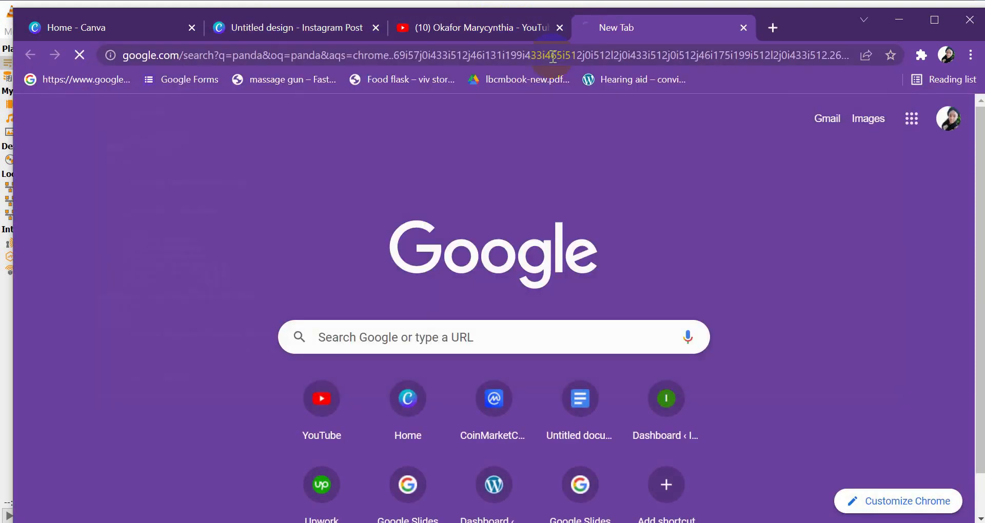
pyautogui.click(146, 152)
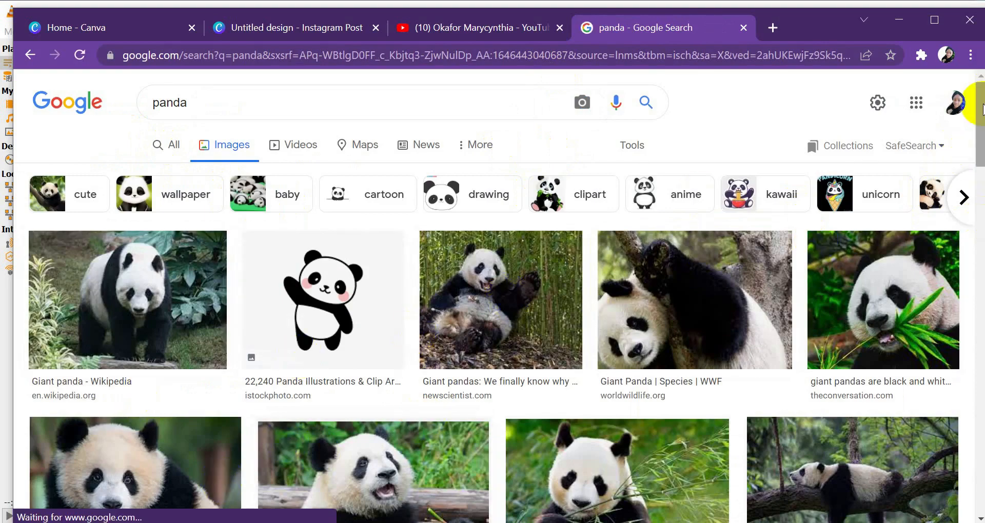
pyautogui.moveTo(981, 103)
pyautogui.mouseDown()
pyautogui.moveTo(981, 277)
pyautogui.moveTo(980, 88)
pyautogui.mouseUp()
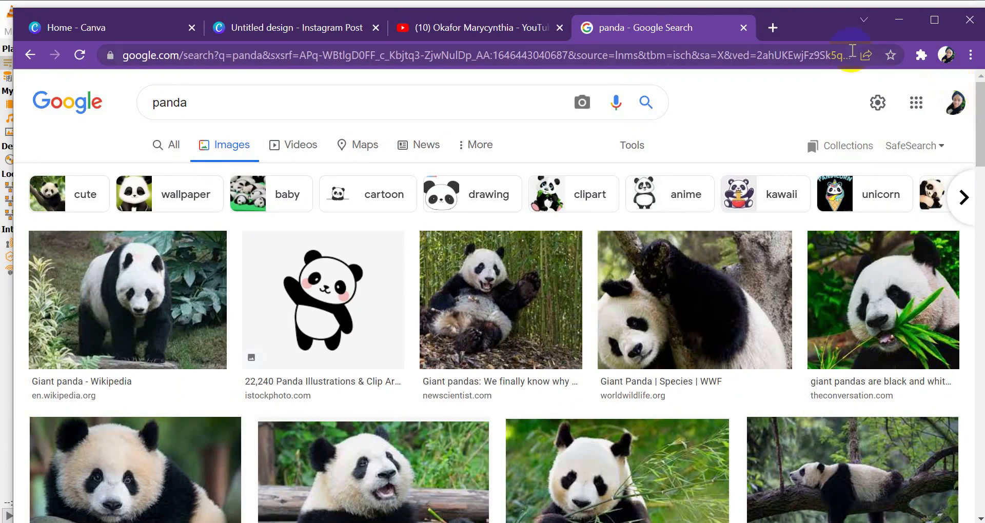
pyautogui.click(535, 51)
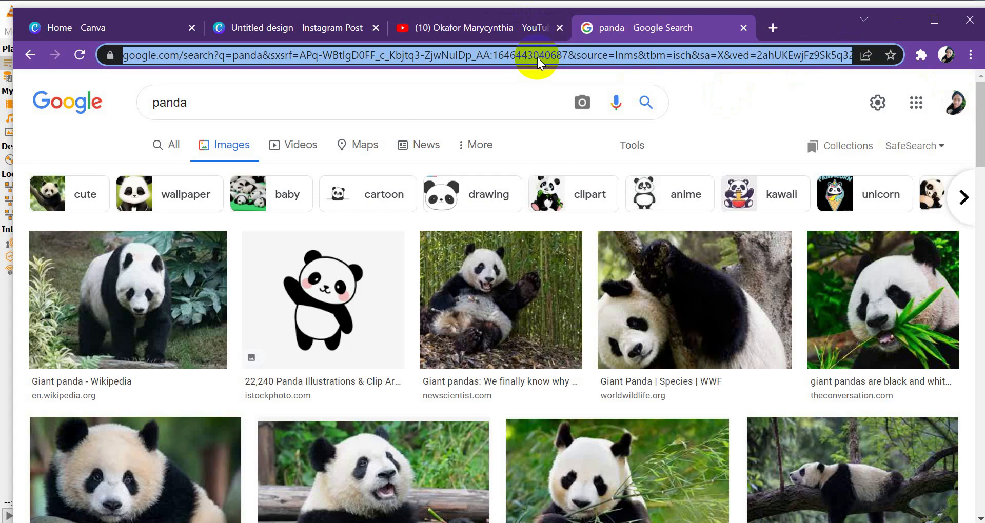
pyautogui.write('remove.bg/upload')
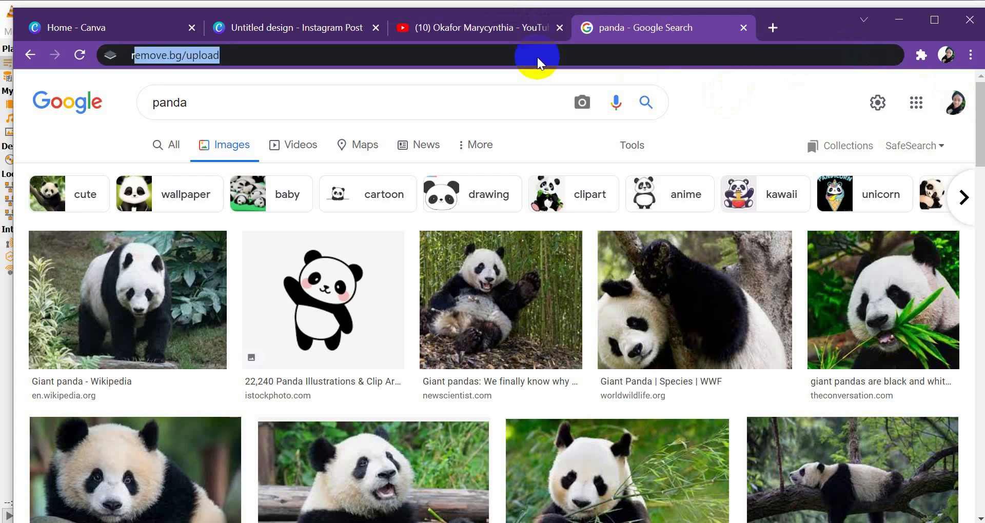
pyautogui.press('Return')
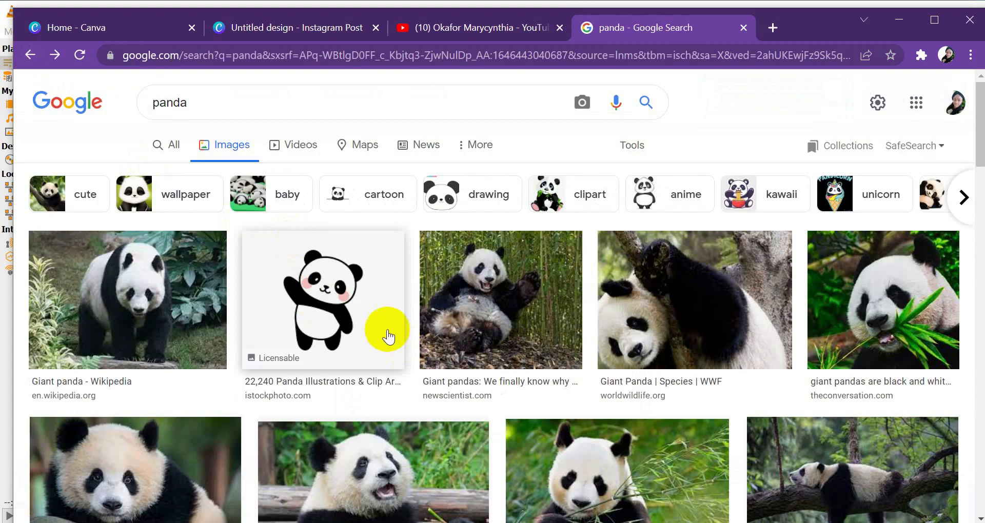
# Save the waving panda illustration from the iStock result to Downloads as download (7).png
pyautogui.click(381, 333)
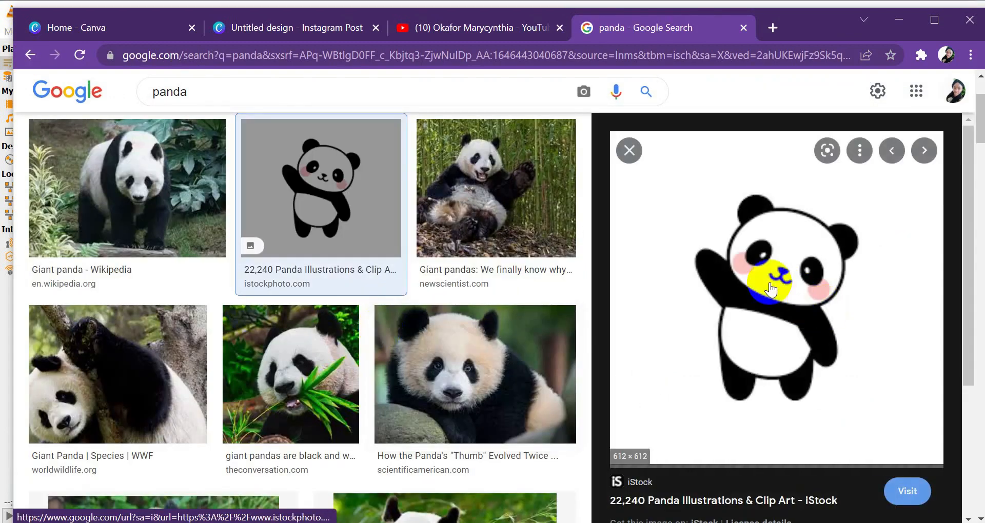
pyautogui.rightClick(810, 314)
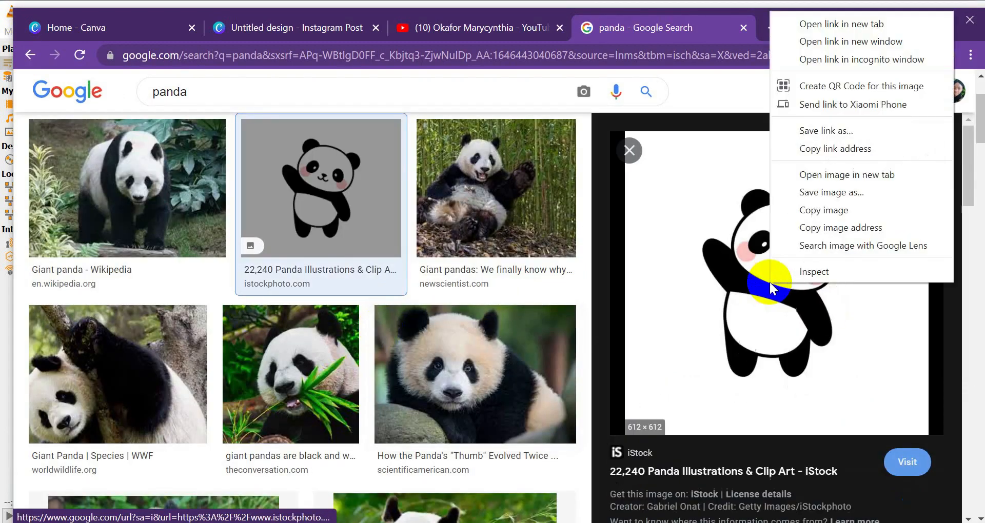
pyautogui.click(843, 195)
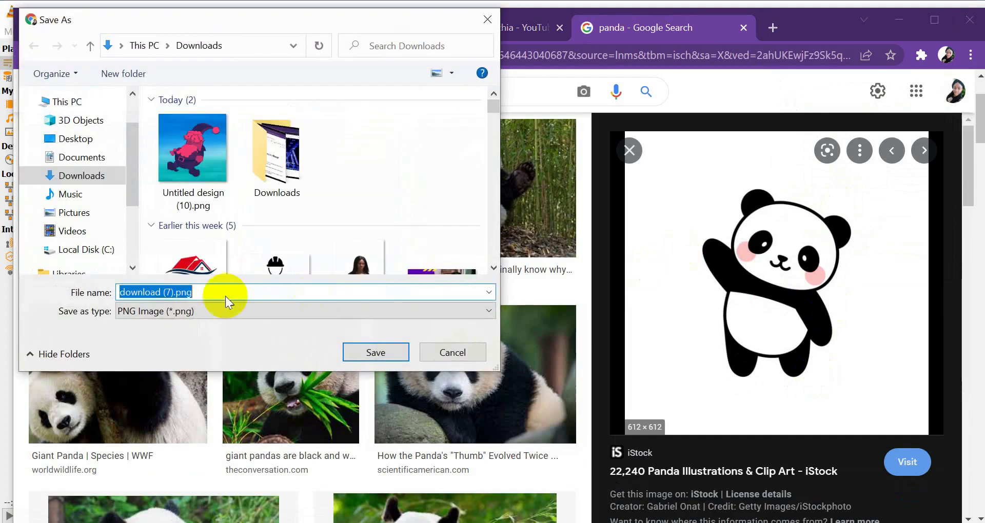
pyautogui.click(375, 353)
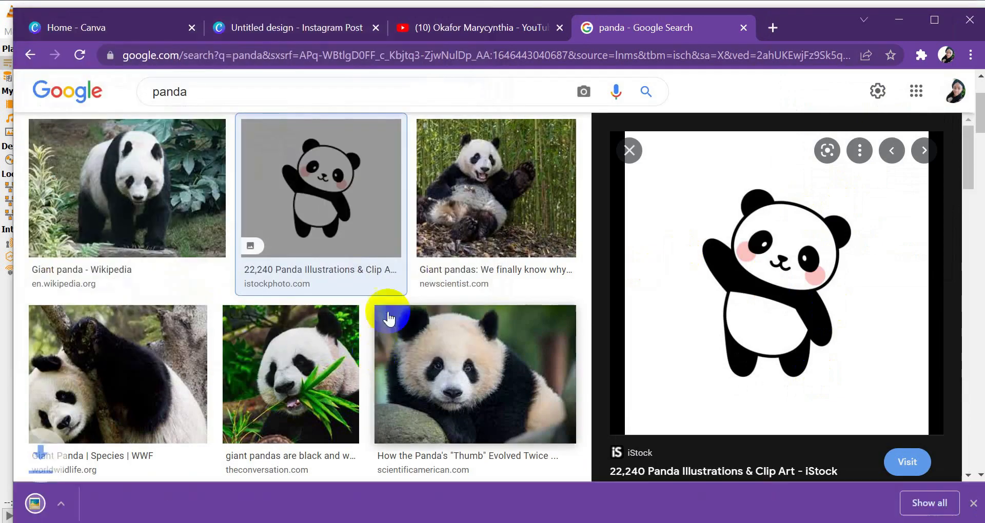
# Upload download (7).png at remove.bg/upload for background removal and download the resulting preview image
pyautogui.click(431, 62)
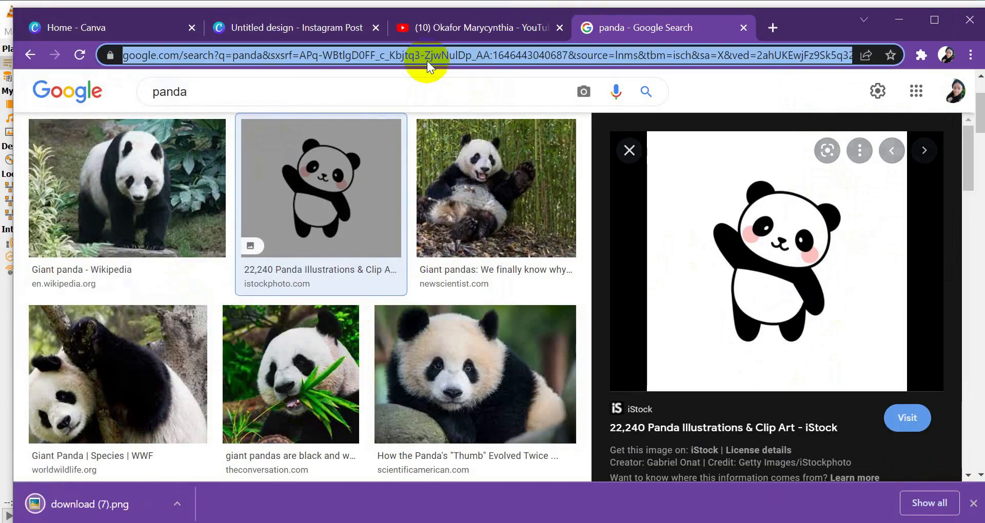
pyautogui.write('remove')
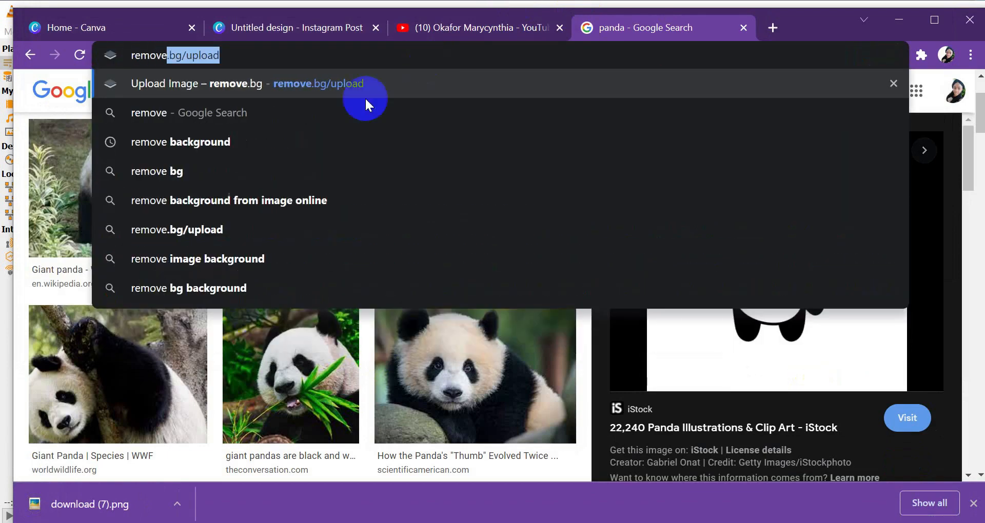
pyautogui.click(359, 85)
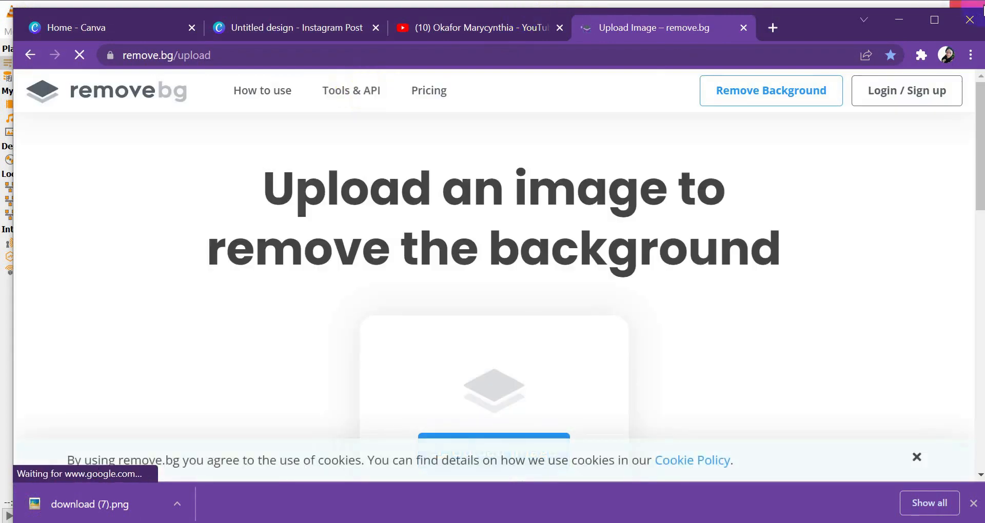
pyautogui.moveTo(980, 142); pyautogui.dragTo(976, 194)
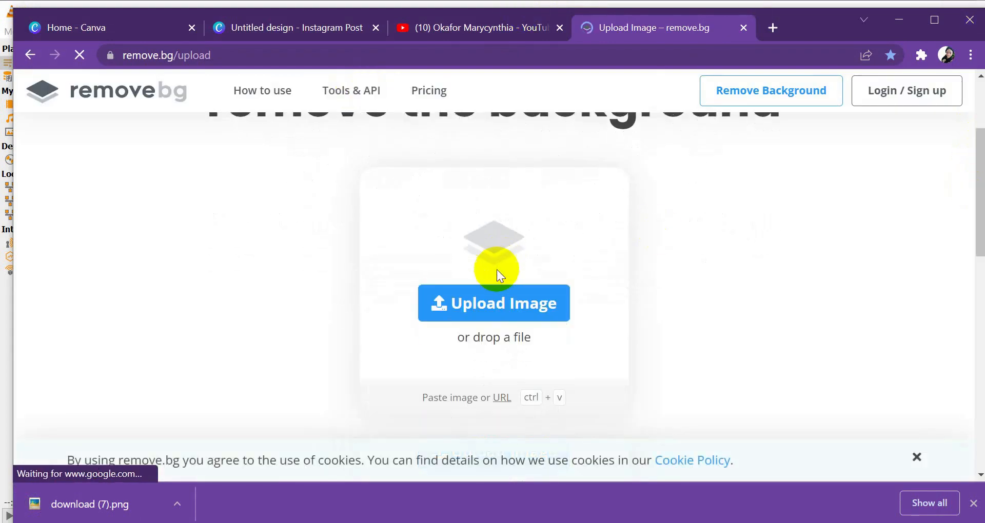
pyautogui.click(507, 309)
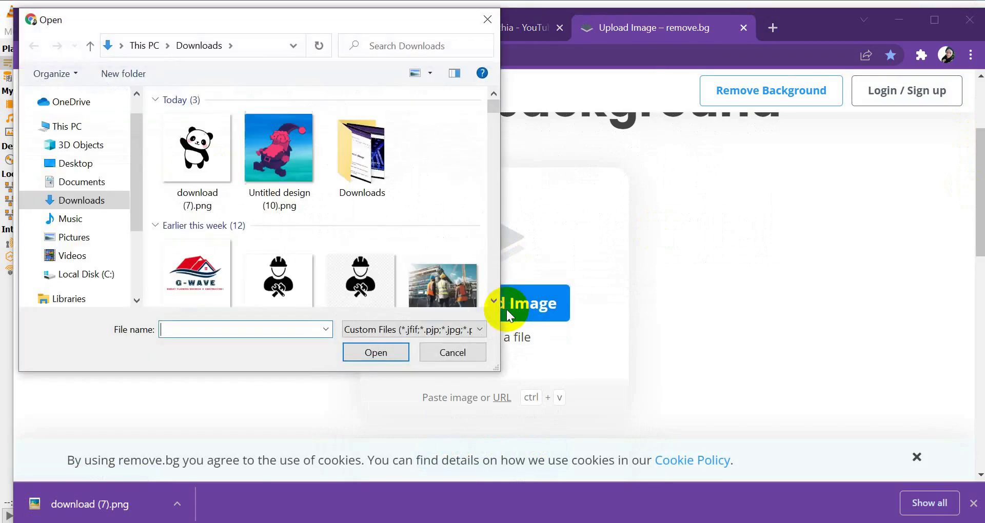
pyautogui.click(205, 173)
pyautogui.click(374, 352)
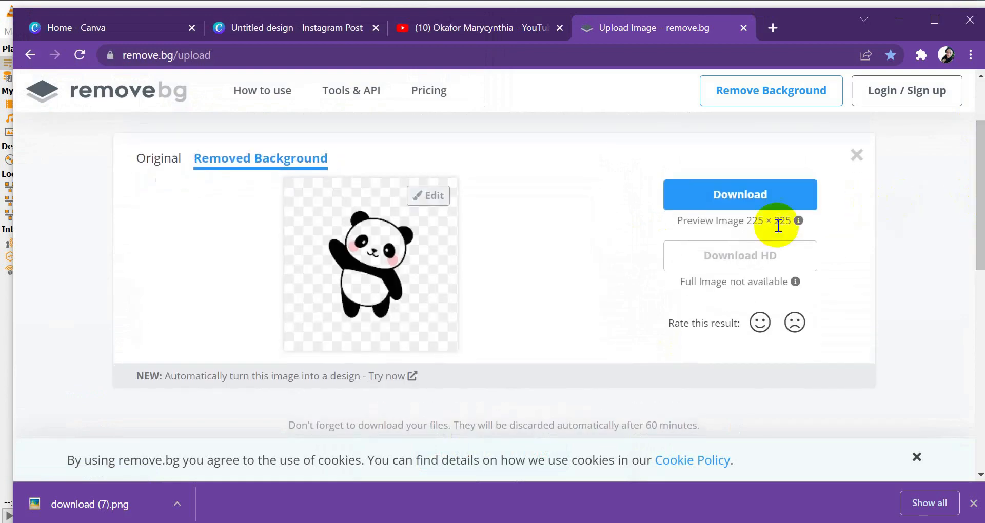
pyautogui.click(779, 198)
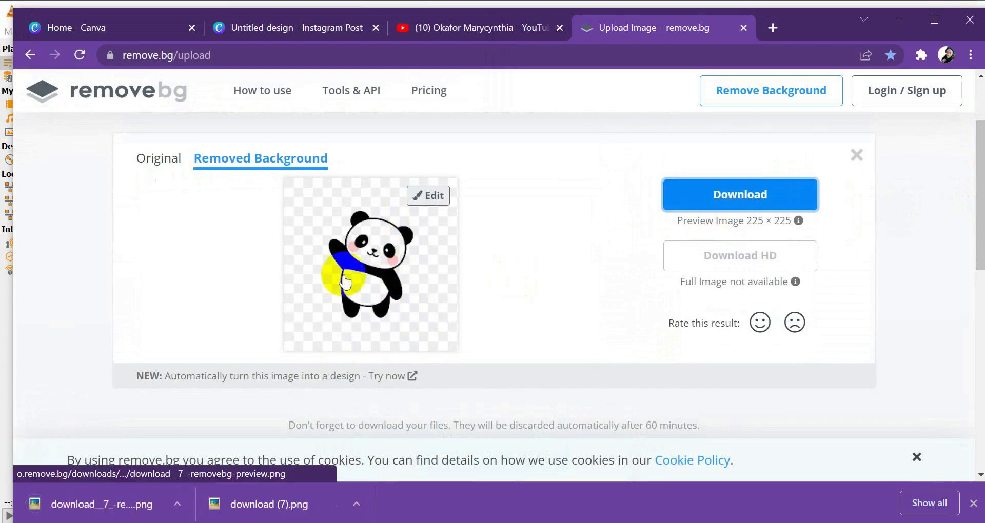
# Switch back to the Canva Instagram Post design and add a fourth page after page 3
pyautogui.click(307, 27)
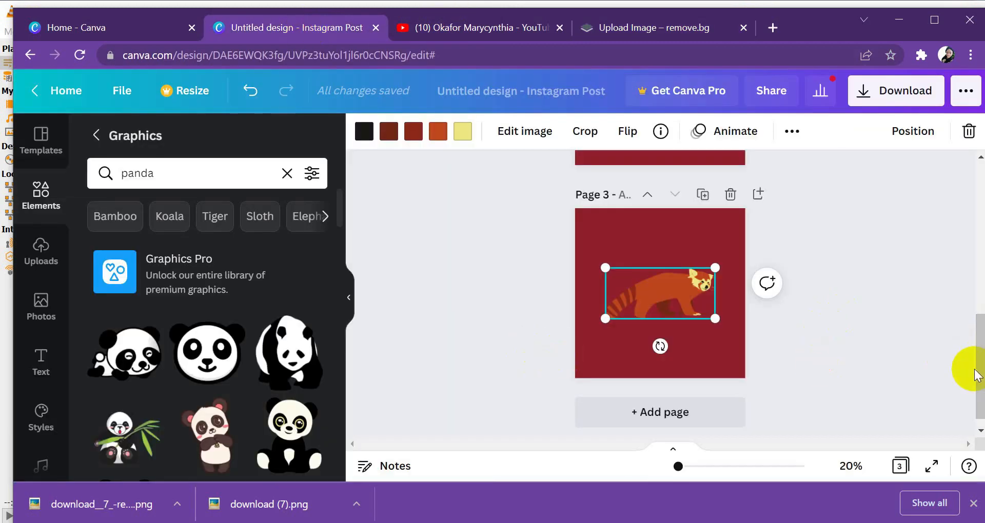
pyautogui.click(972, 372)
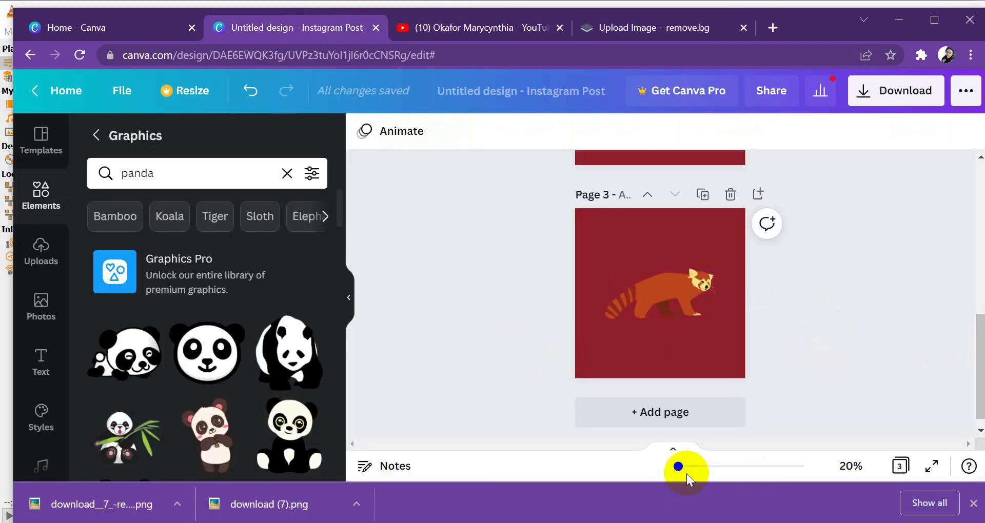
pyautogui.click(666, 412)
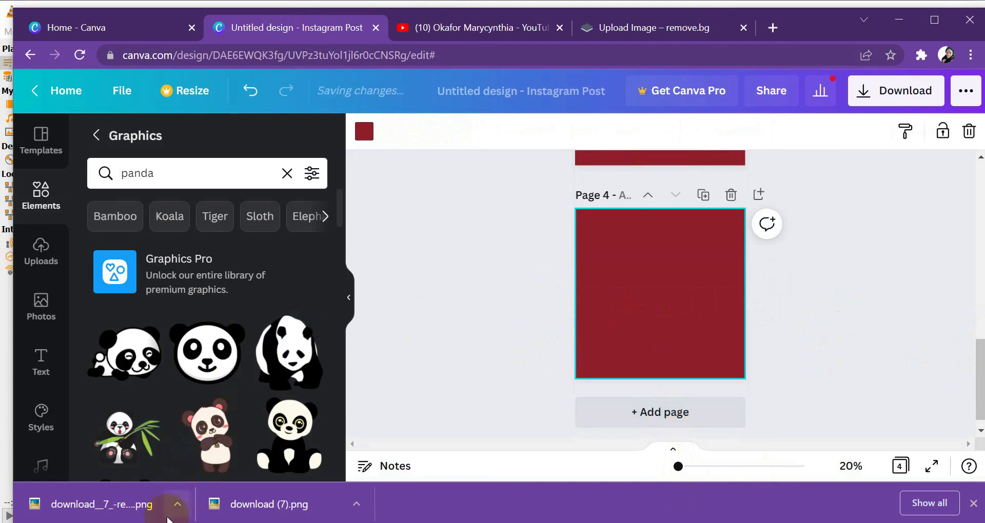
# Upload both downloaded panda images and place them side by side on page 4, the white-background version left of the background-free one
pyautogui.moveTo(147, 516); pyautogui.dragTo(148, 330)
pyautogui.moveTo(236, 509); pyautogui.dragTo(197, 311)
pyautogui.moveTo(117, 322); pyautogui.dragTo(631, 282)
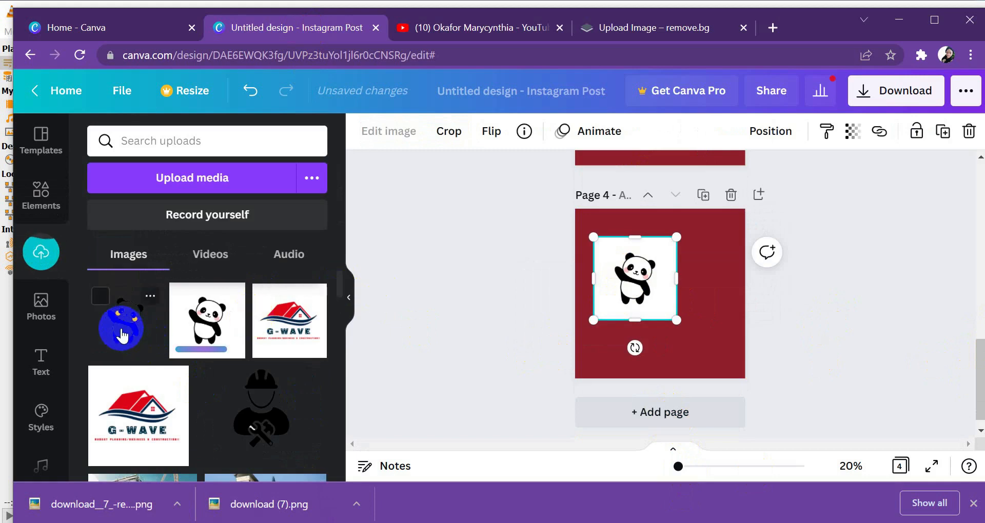
pyautogui.moveTo(121, 336); pyautogui.dragTo(712, 284)
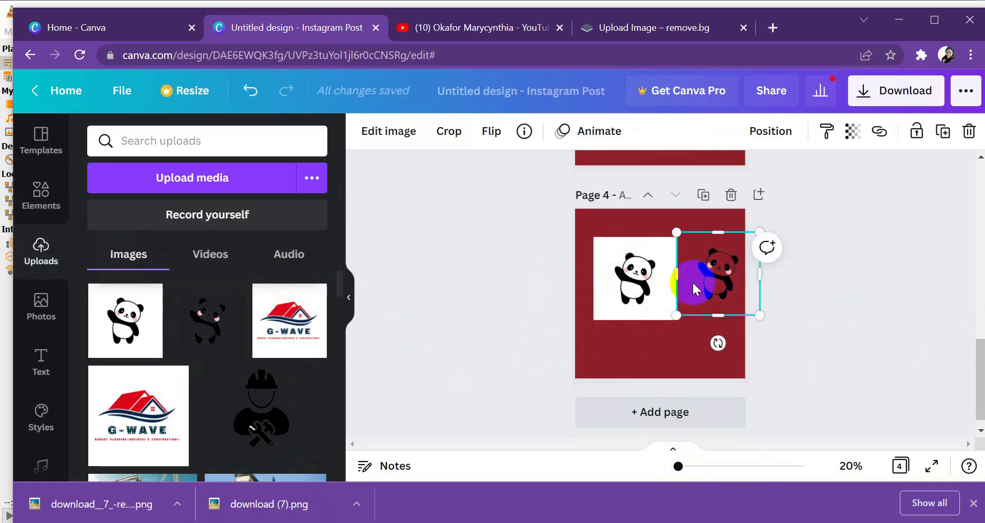
# Move the background-free panda slightly lower on page 4, and switch back to the remove.bg result for the panda
pyautogui.click(592, 226)
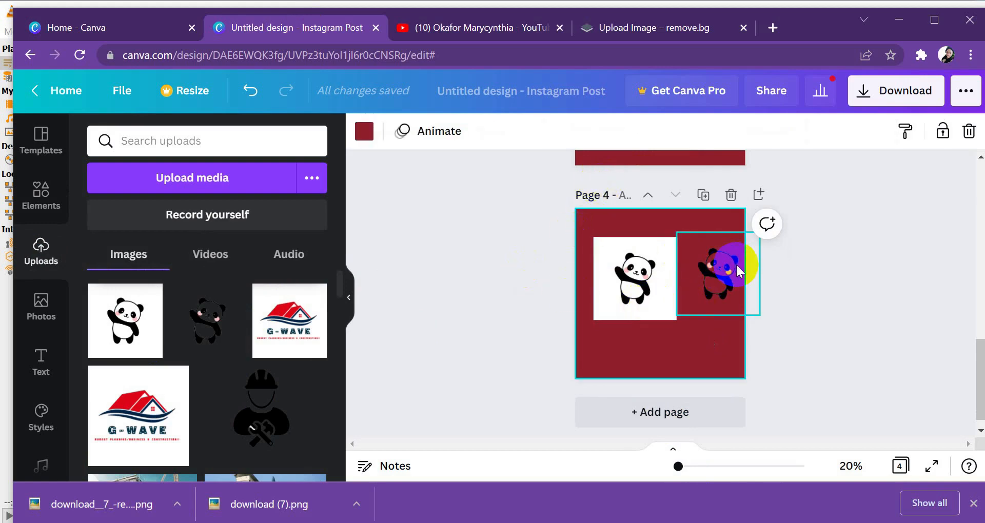
pyautogui.click(738, 271)
pyautogui.moveTo(710, 272); pyautogui.dragTo(706, 291)
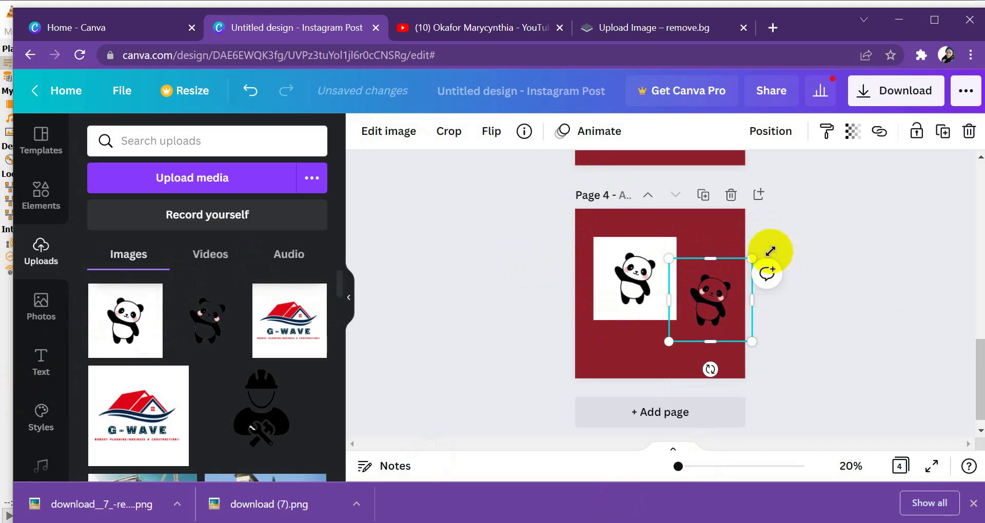
pyautogui.click(689, 314)
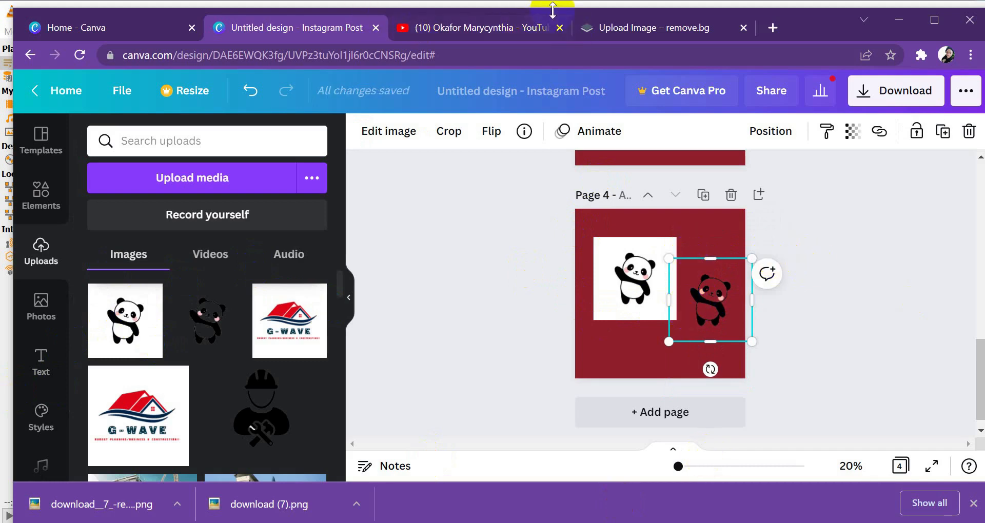
pyautogui.click(665, 30)
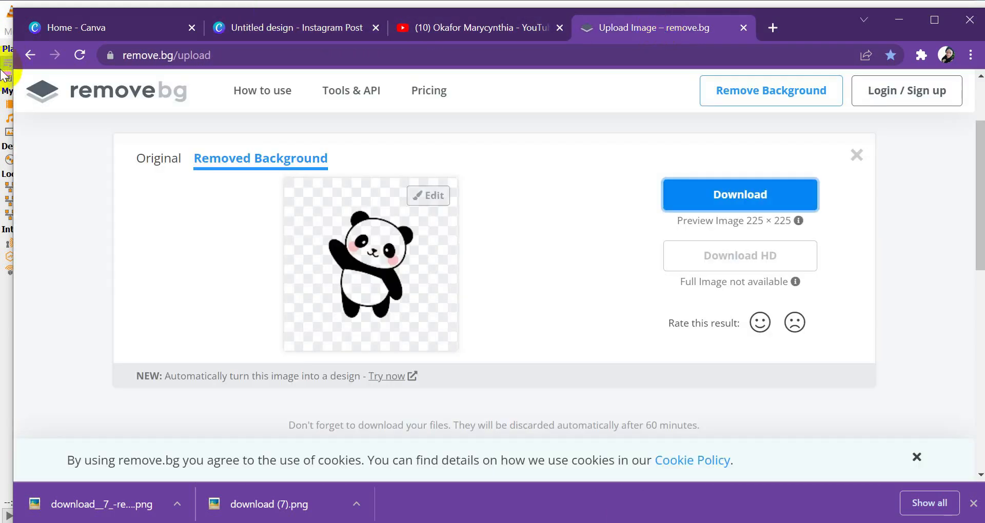
# Return to the Google image results for panda and preview the waving panda illustration and the related panda holding bamboo
pyautogui.click(30, 55)
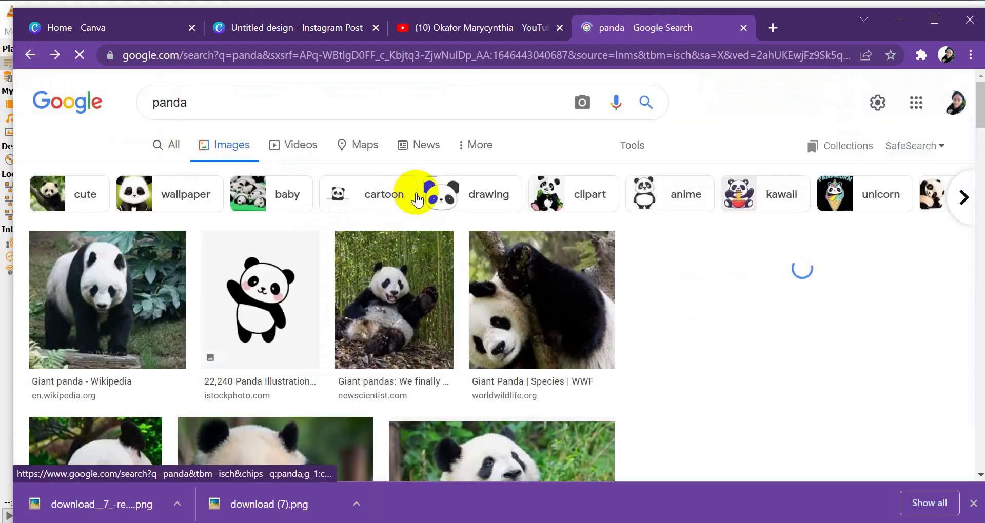
pyautogui.click(214, 303)
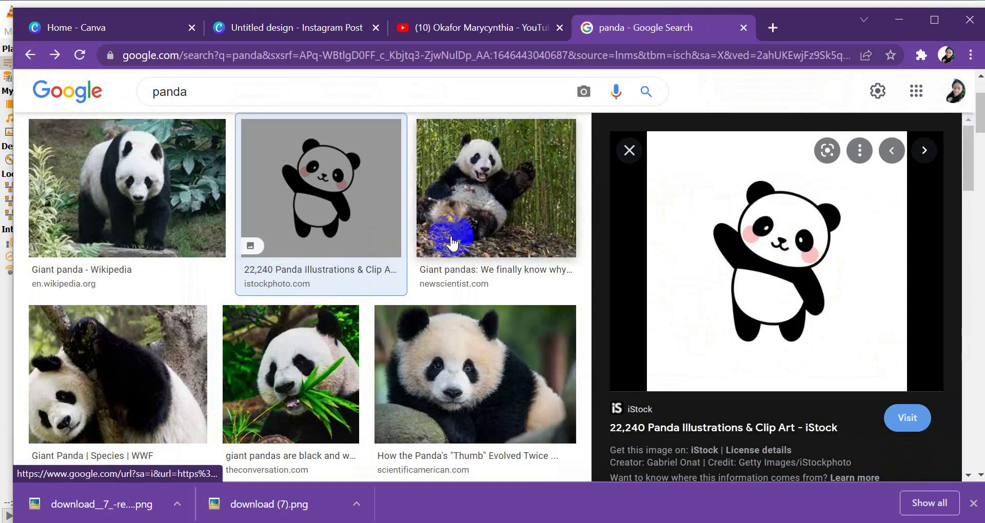
pyautogui.moveTo(963, 138); pyautogui.dragTo(980, 330)
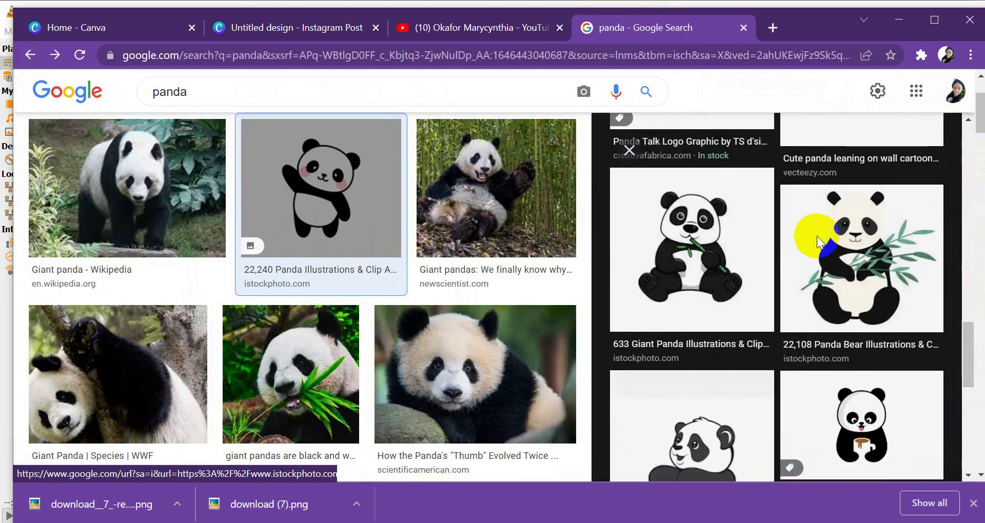
pyautogui.click(817, 236)
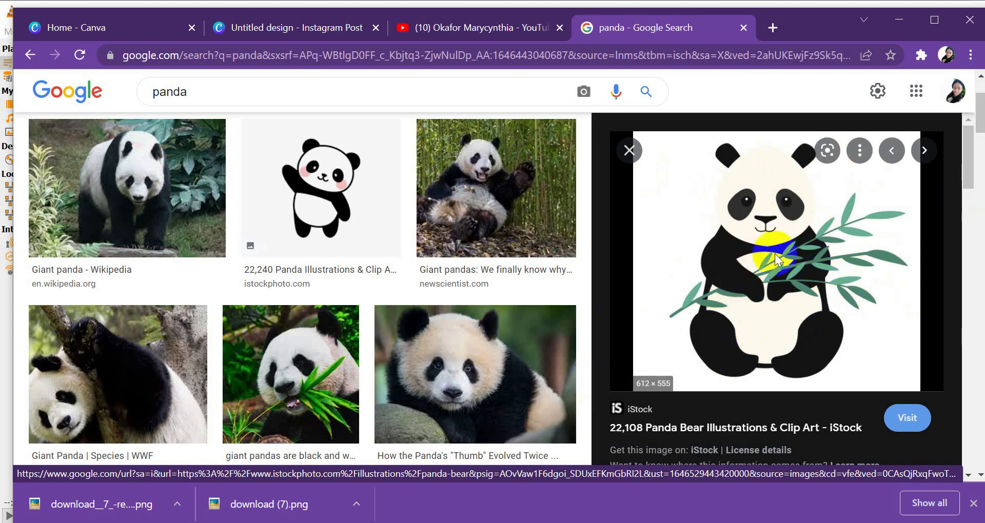
pyautogui.rightClick(770, 226)
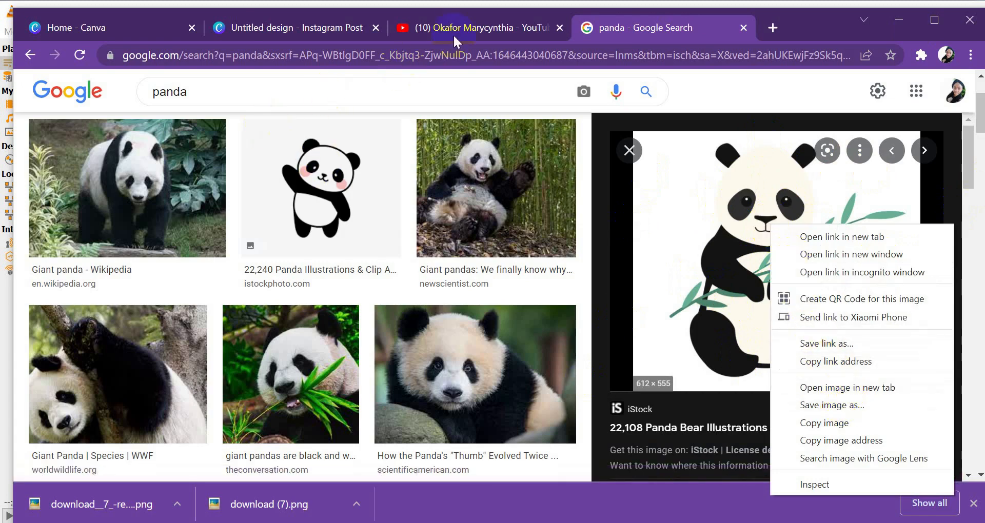
# Switch back to the Canva Instagram Post design, delete the white-background panda from page 4, and show the panda graphics in Elements
pyautogui.click(255, 28)
pyautogui.click(255, 28)
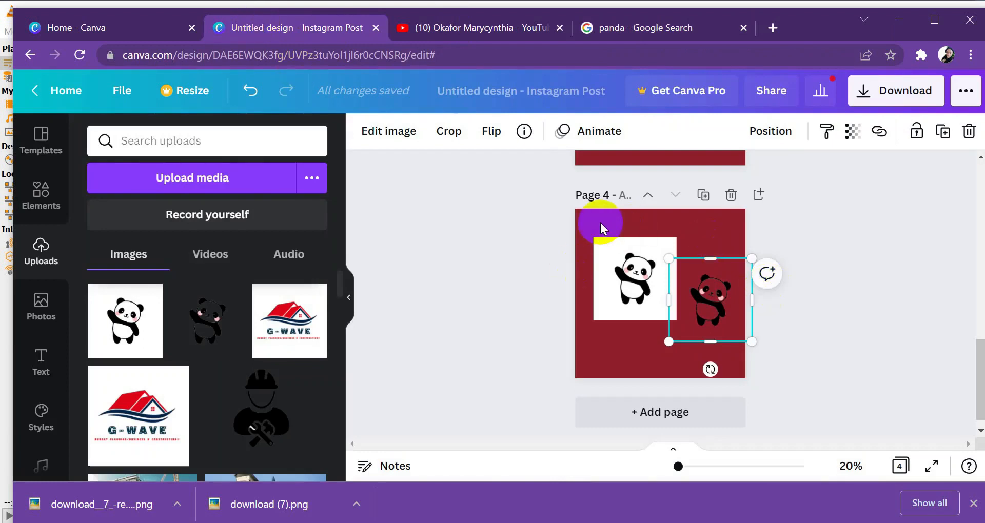
pyautogui.click(606, 276)
pyautogui.press('Delete')
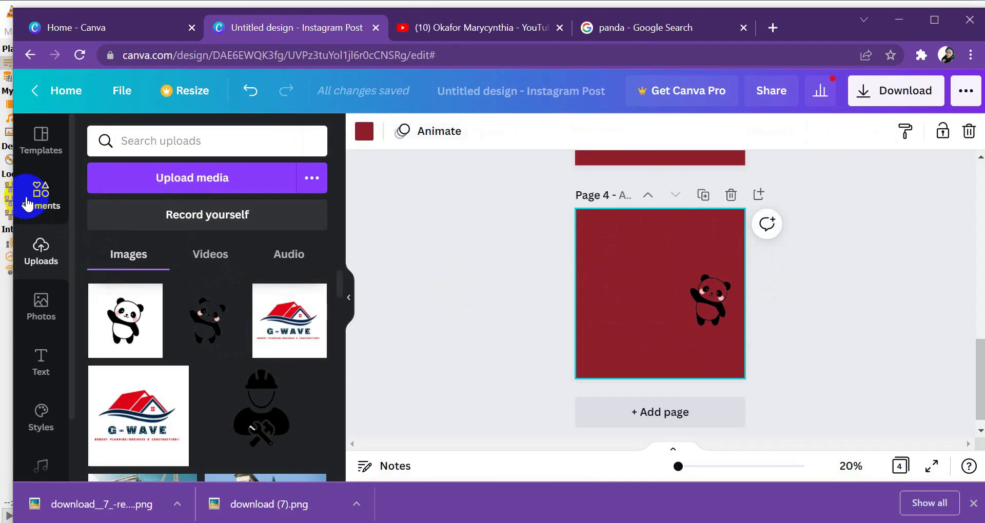
pyautogui.click(34, 198)
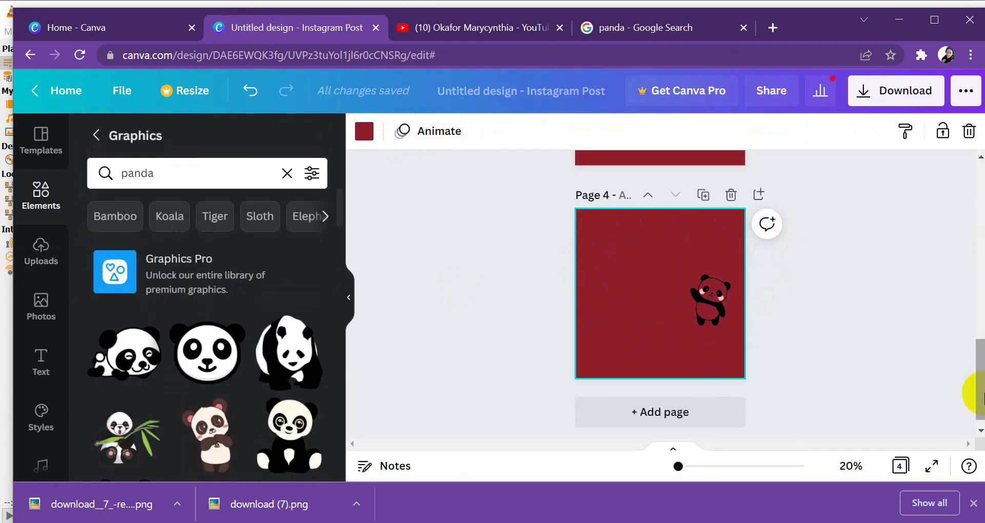
# Delete the red panda graphic from page 3 and remove that emptied page from the design
pyautogui.moveTo(981, 380); pyautogui.dragTo(981, 205)
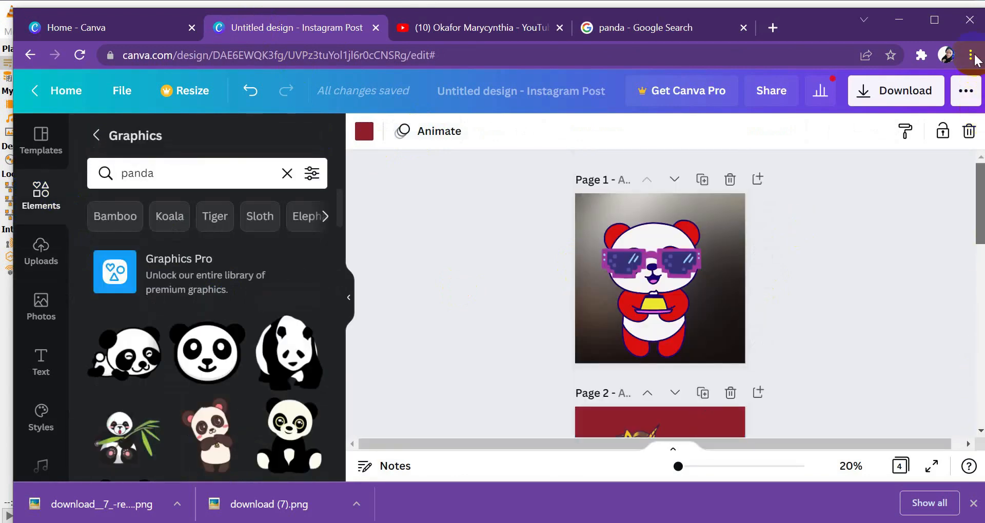
pyautogui.moveTo(981, 218); pyautogui.dragTo(981, 262)
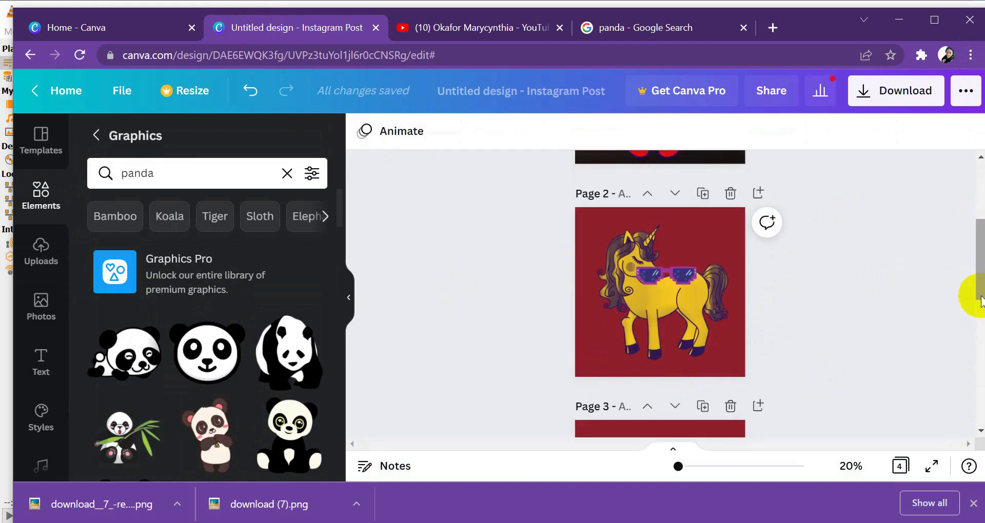
pyautogui.moveTo(978, 281); pyautogui.dragTo(978, 330)
pyautogui.click(697, 354)
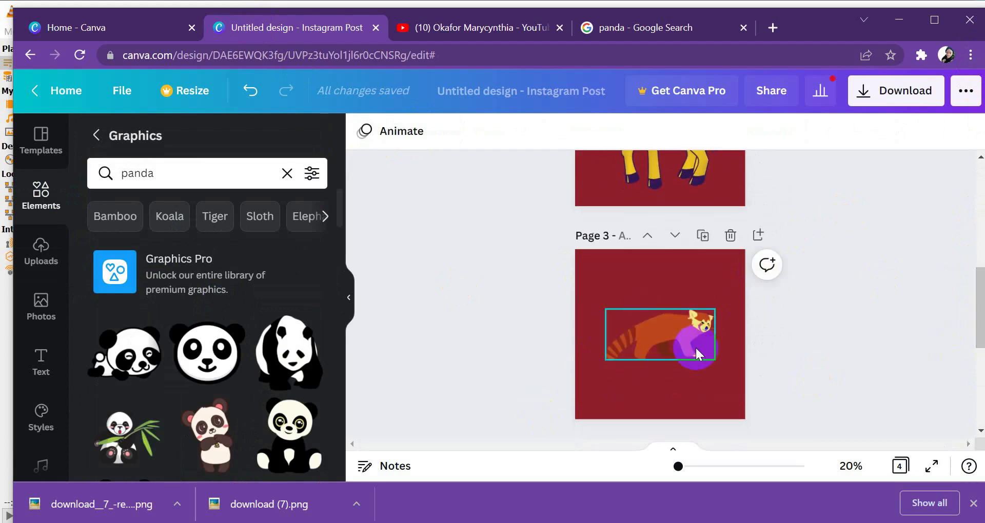
pyautogui.press('Delete')
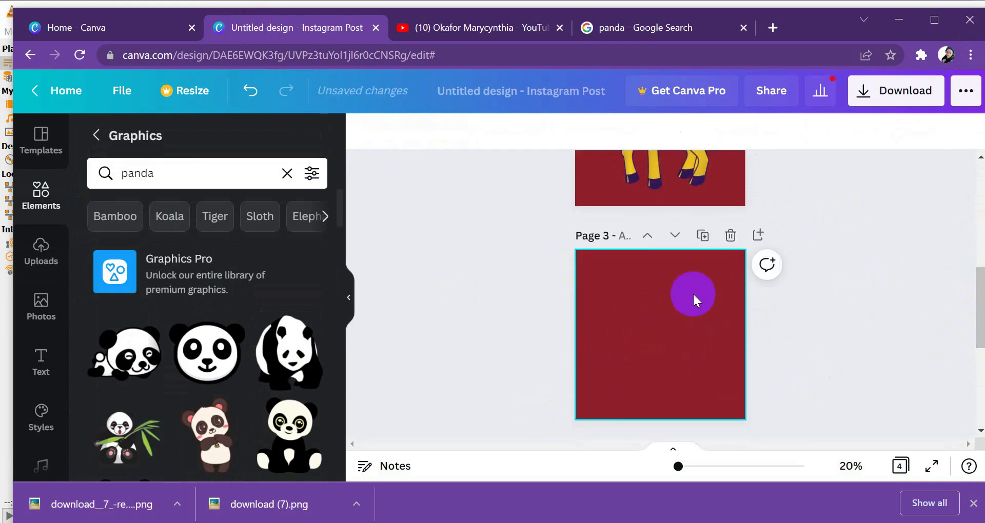
pyautogui.click(730, 236)
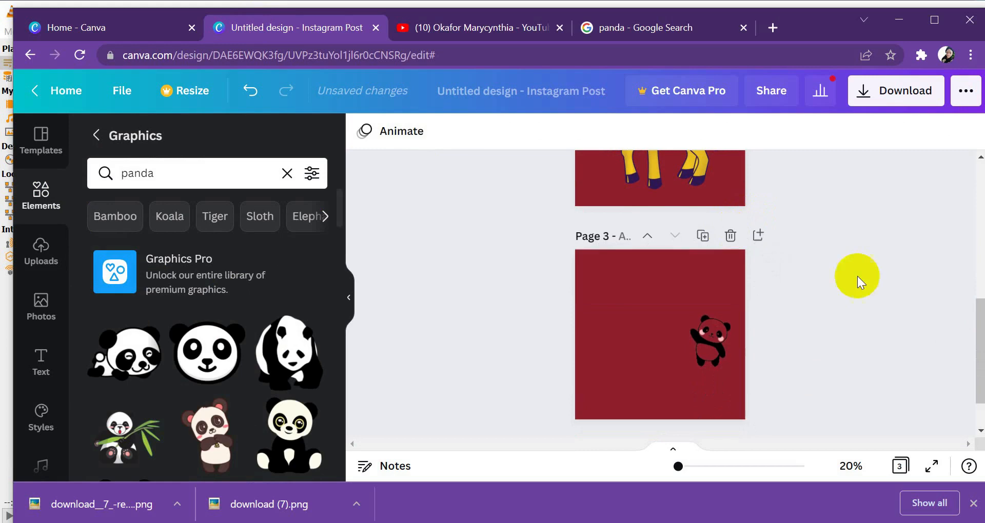
# Delete the page holding the background-free panda, keeping only the sunglasses panda and unicorn pages
pyautogui.moveTo(974, 329); pyautogui.dragTo(973, 254)
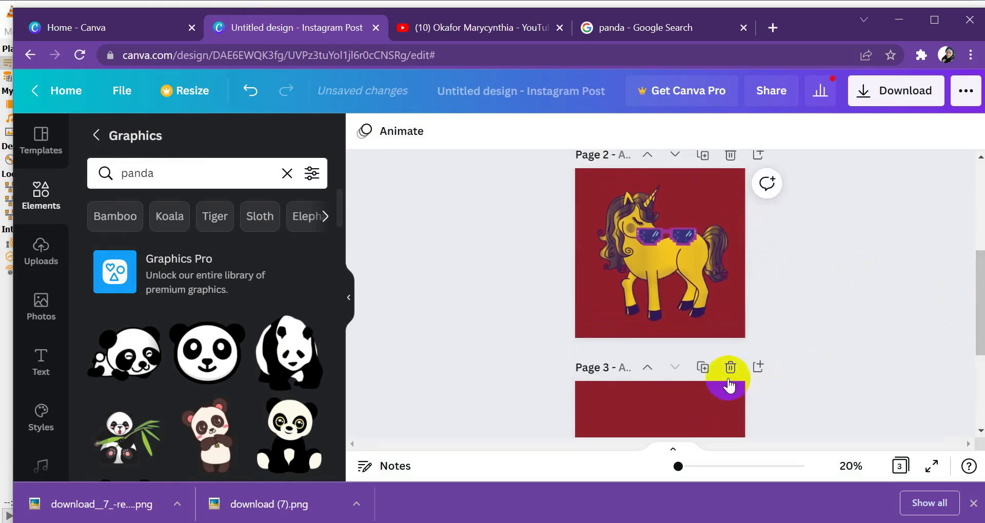
pyautogui.click(729, 373)
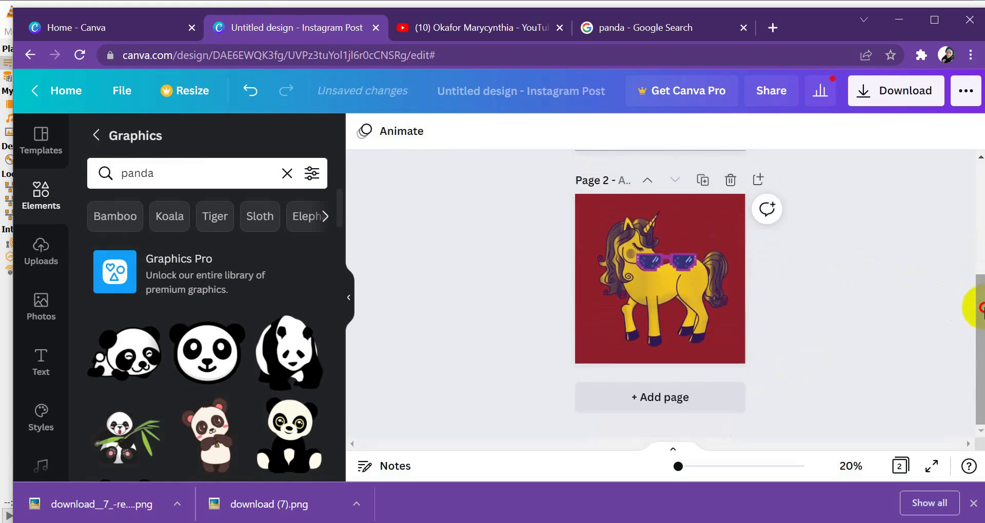
pyautogui.moveTo(971, 241); pyautogui.dragTo(981, 144)
pyautogui.click(710, 331)
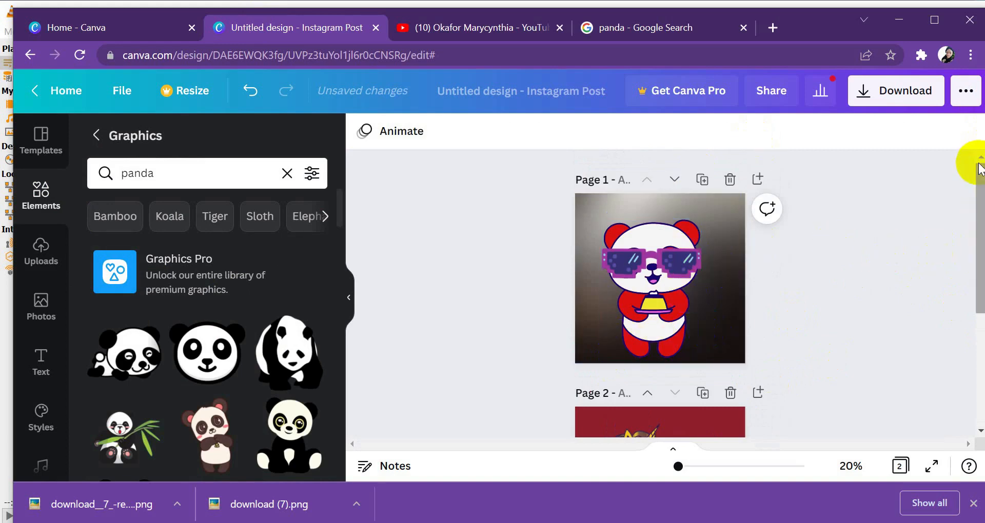
pyautogui.moveTo(981, 218); pyautogui.dragTo(982, 190)
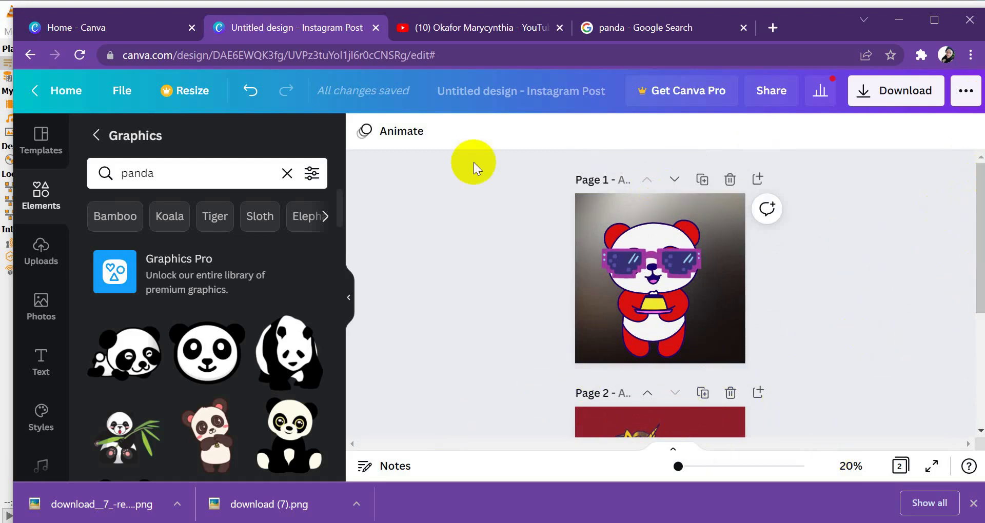
# Switch to the open YouTube channel's videos page and reload it
pyautogui.click(482, 27)
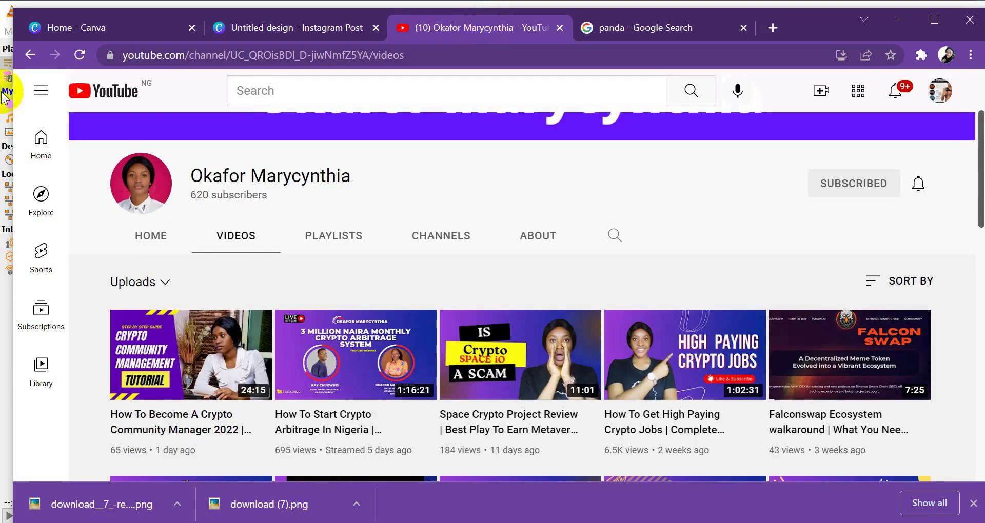
pyautogui.click(76, 58)
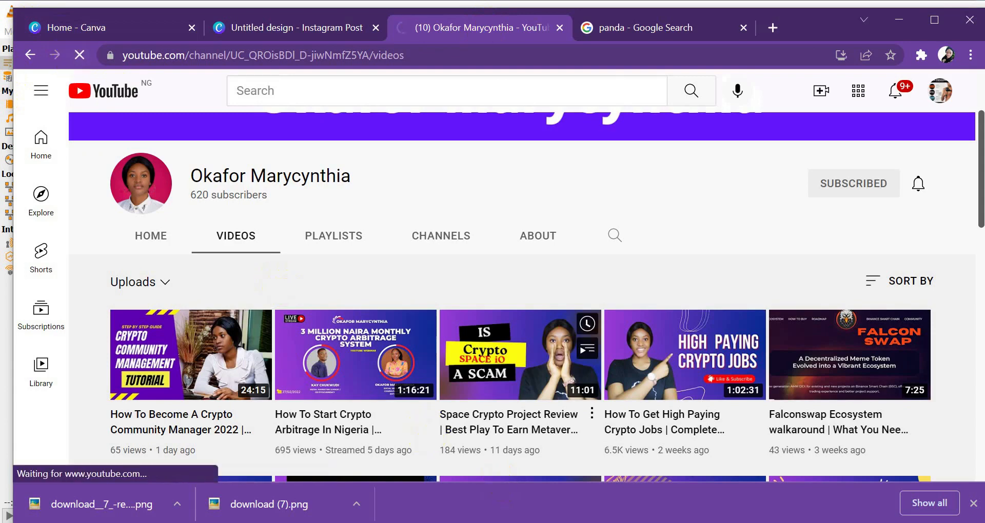